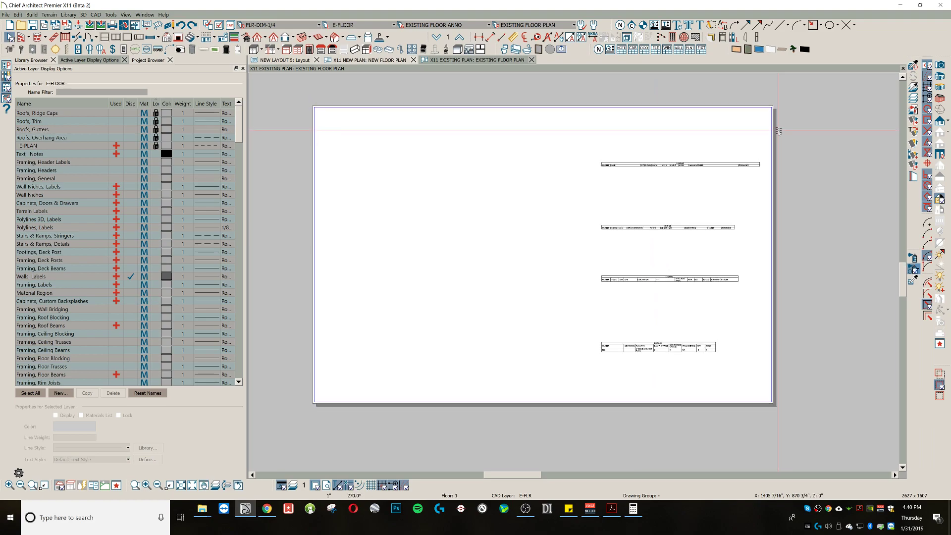
Step: Place two standard windows in the top exterior wall of the upper-left bedroom
scroll(558, 136, up, 1)
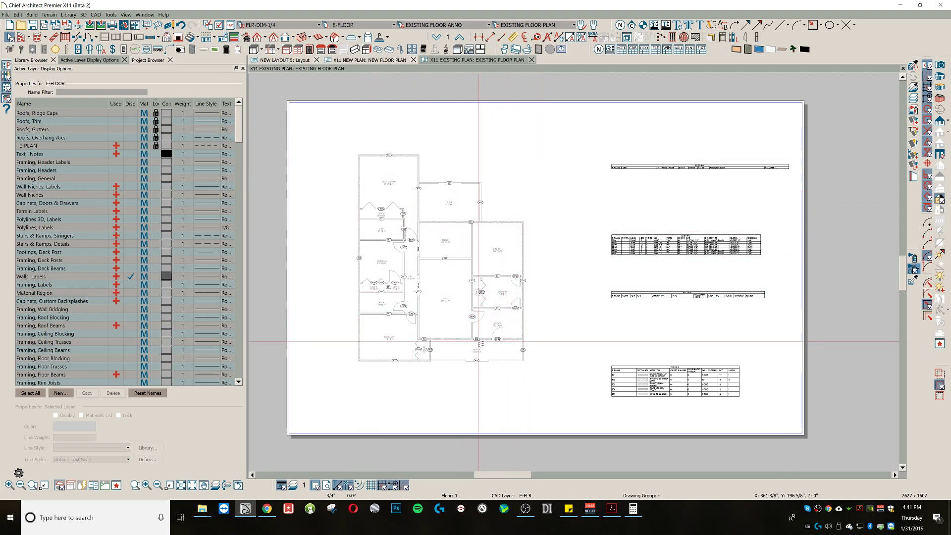
scroll(482, 343, up, 1)
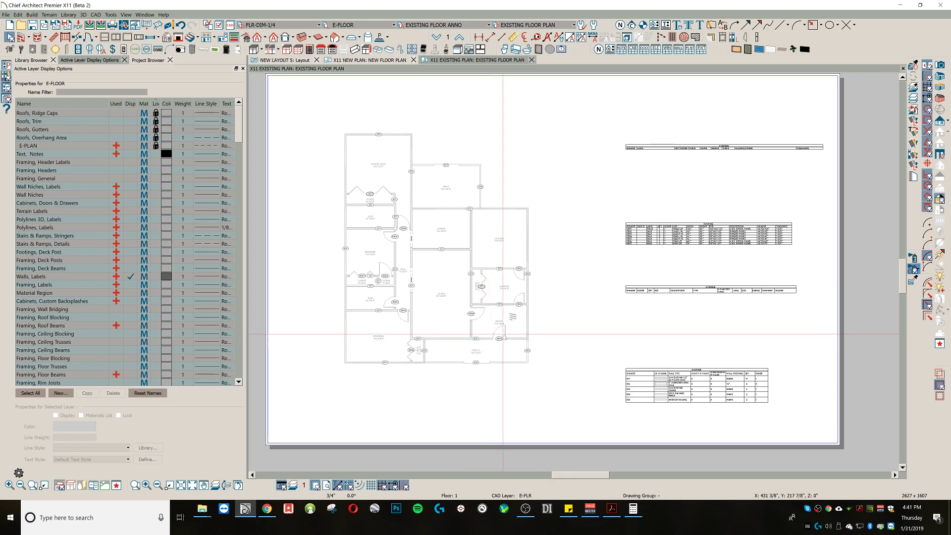
scroll(391, 117, up, 1)
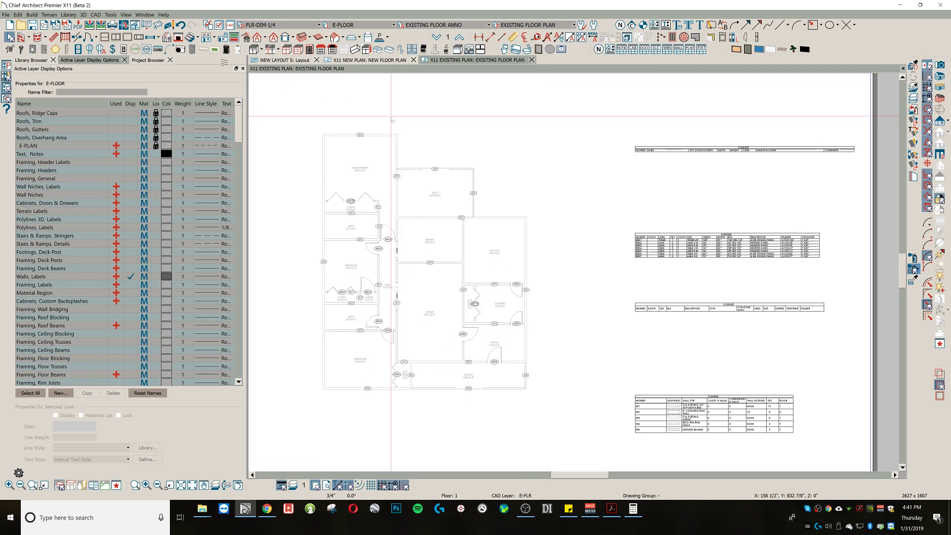
click(153, 38)
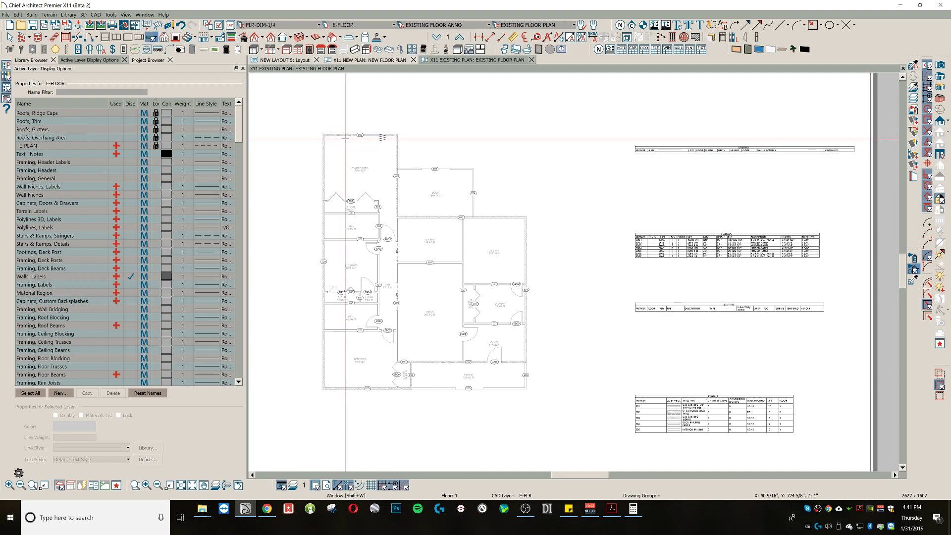
click(387, 136)
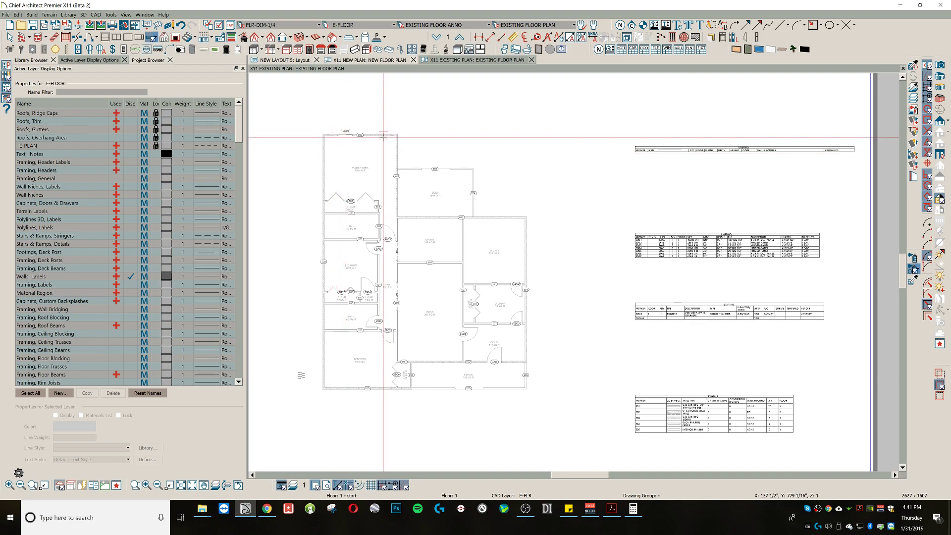
click(383, 136)
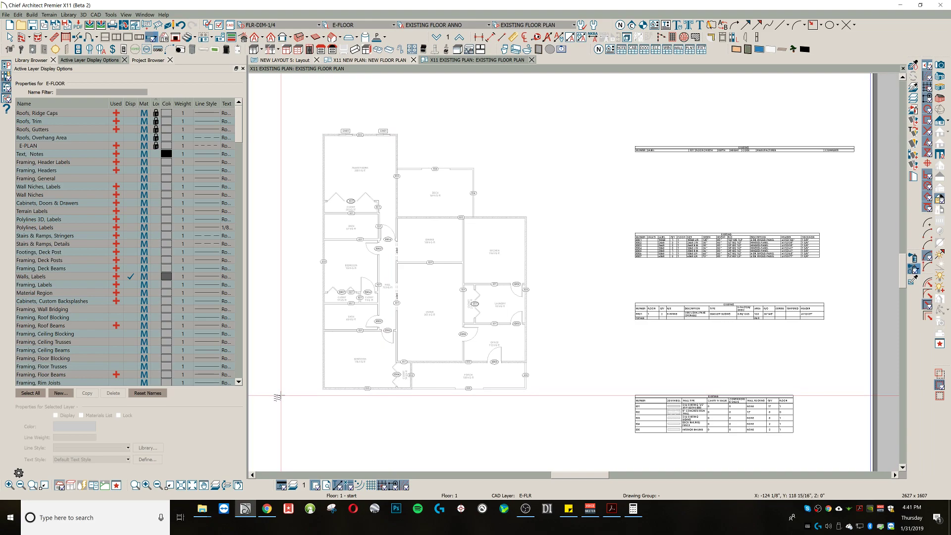
Step: Place three windows along the long exterior wall on the left side of the house
click(321, 362)
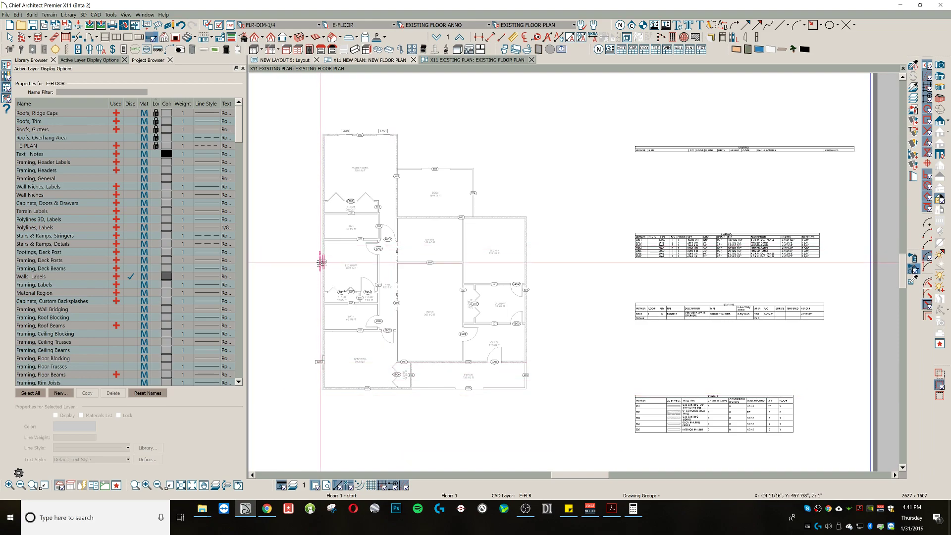
click(321, 264)
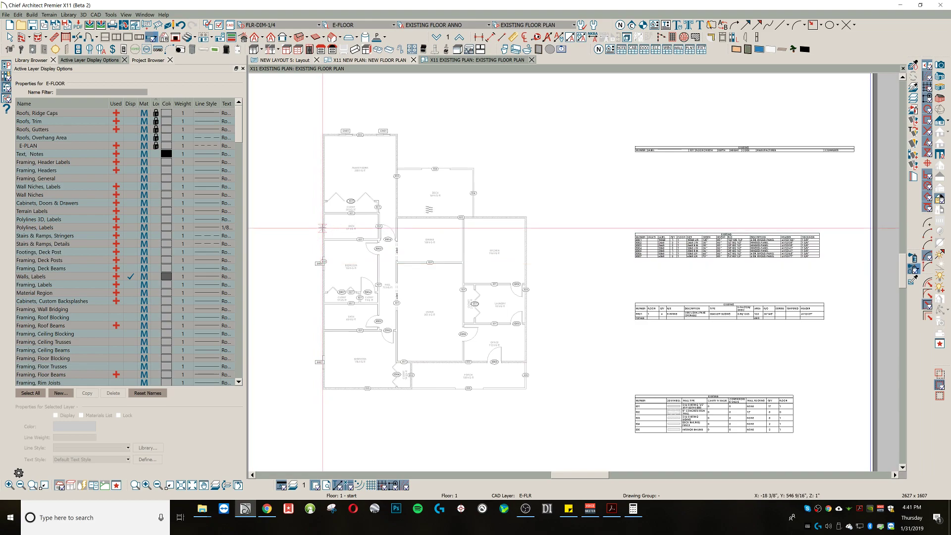
click(321, 229)
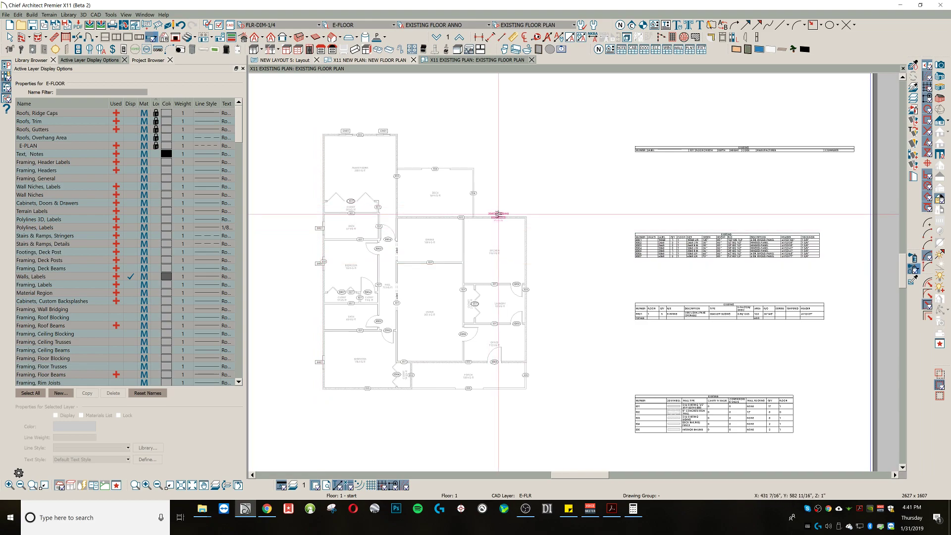
Step: Place two windows in the right wing's upper wall, one in its right exterior wall and one in the lower-left bedroom's bottom wall
click(498, 215)
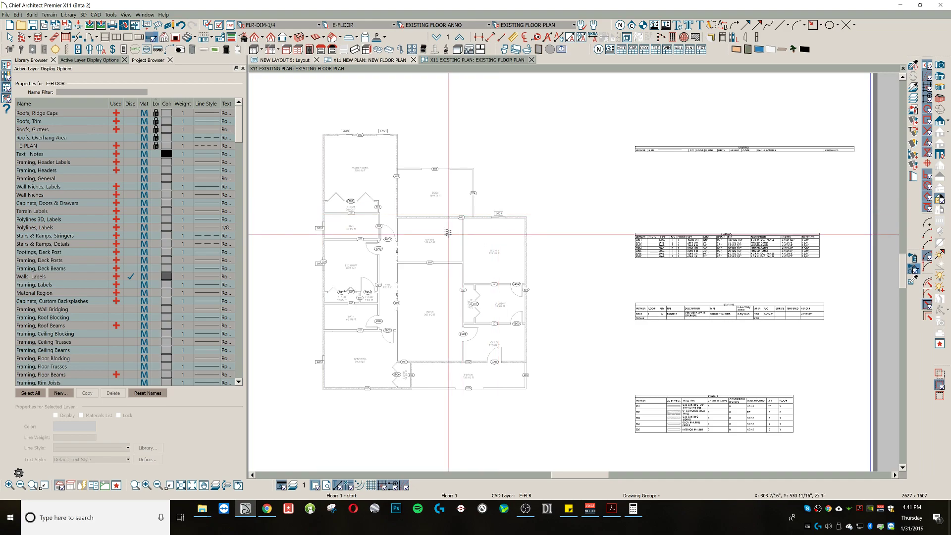
click(429, 216)
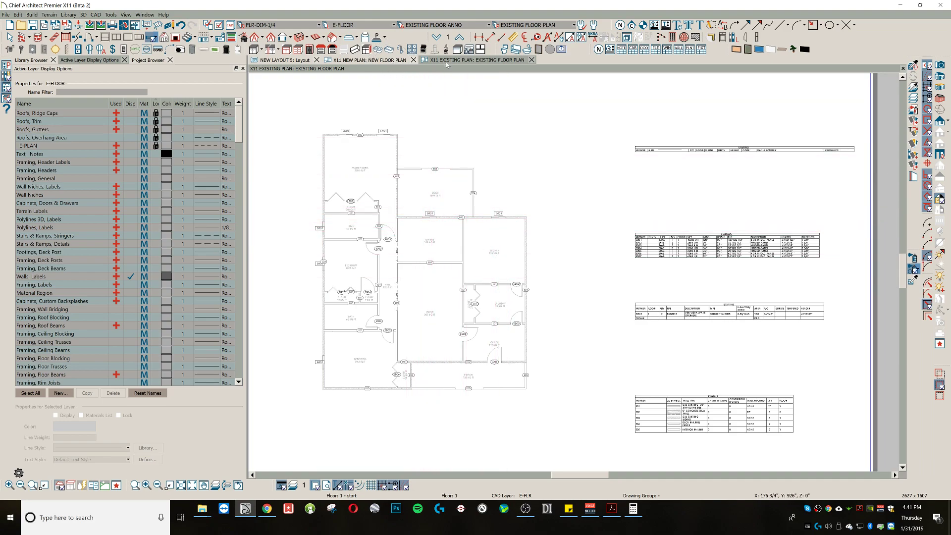
click(526, 341)
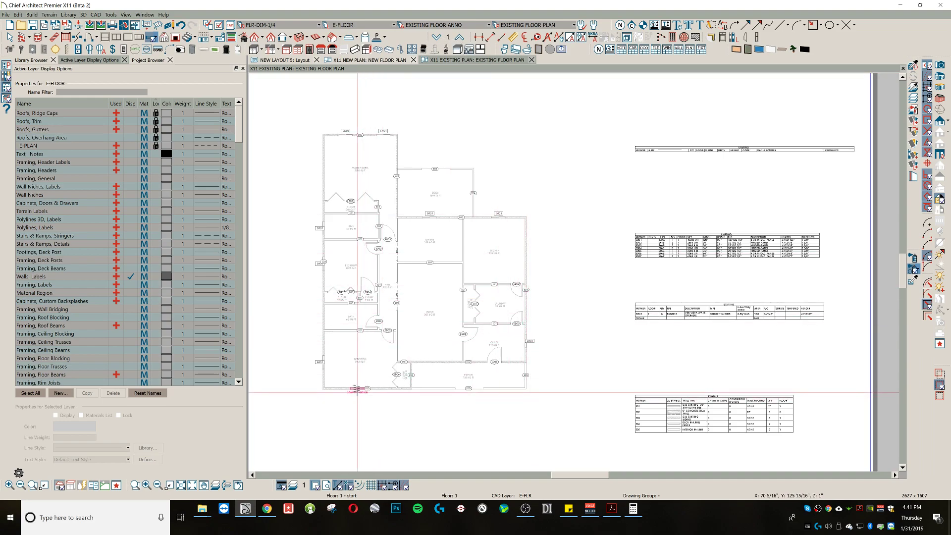
click(354, 387)
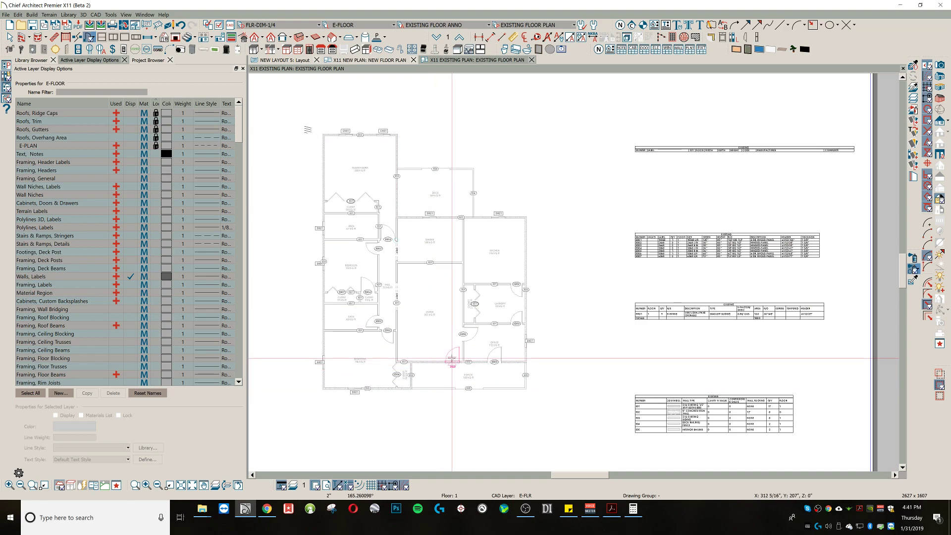
Step: Place a hinged door in the large central room's bottom wall and a sliding door between the upper-left bedroom and the deck
click(452, 358)
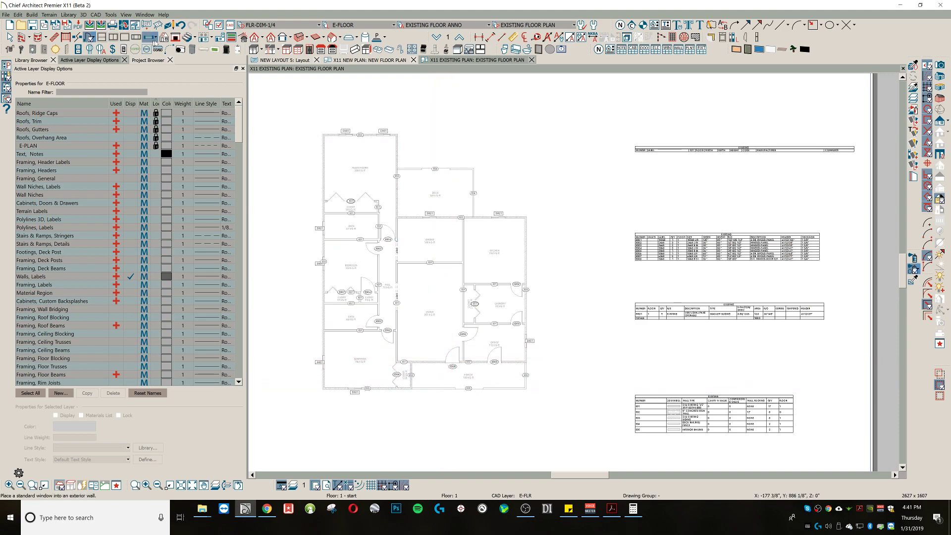
click(91, 38)
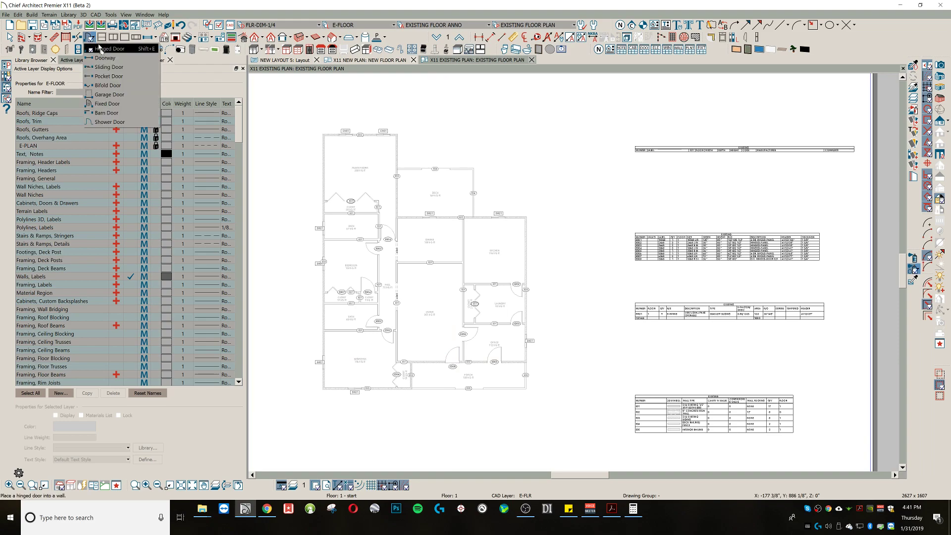
click(110, 77)
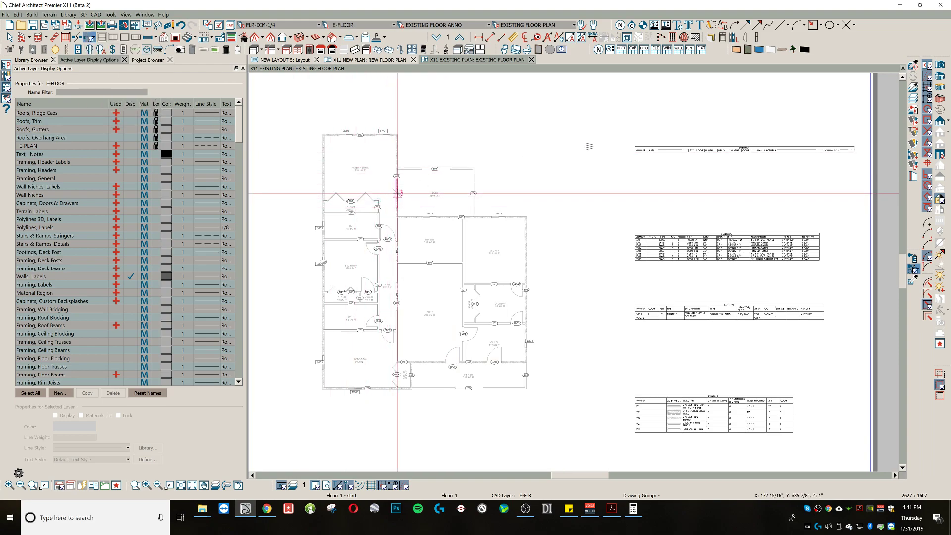
scroll(397, 194, down, 2)
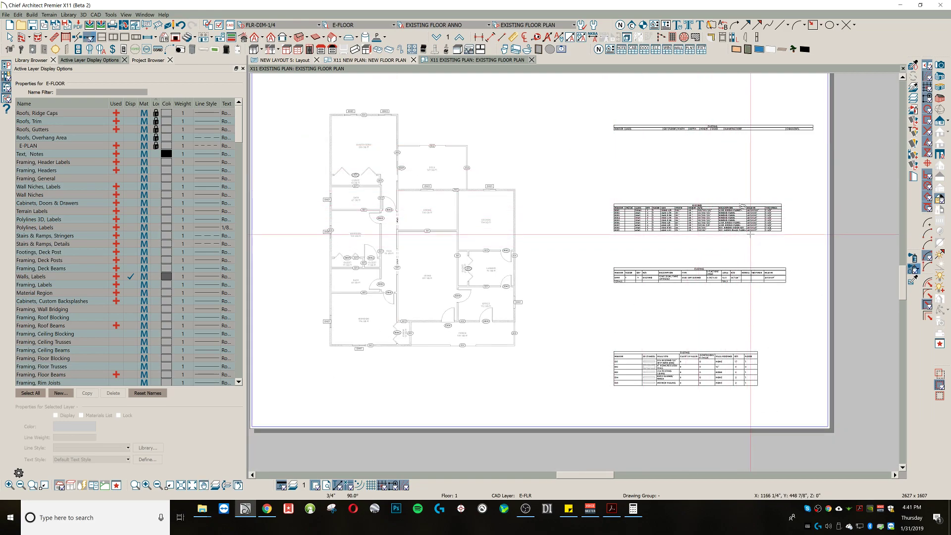
scroll(723, 203, up, 1)
middle_drag(648, 324, 673, 316)
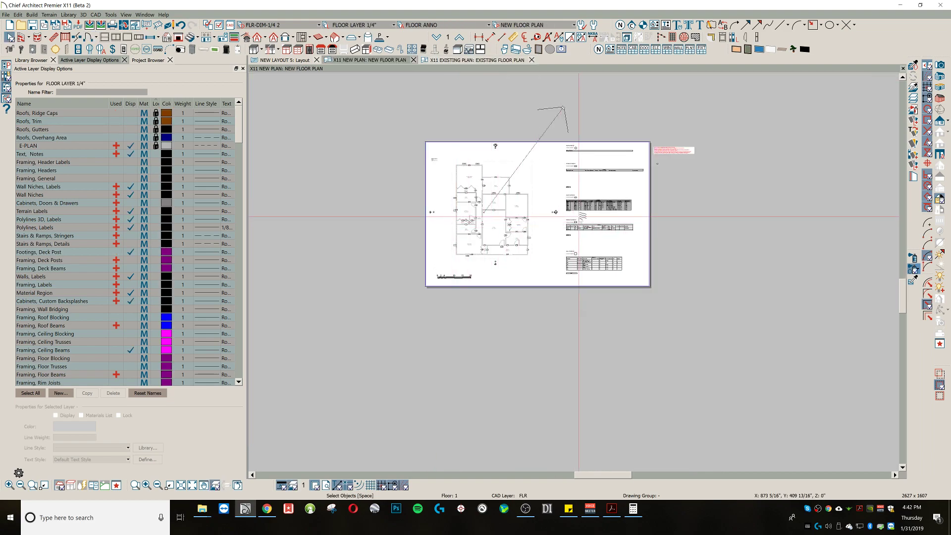
Step: Return to the existing plan after viewing the new floor plan, and switch it to the EXISTING ROOF PLAN saved view
scroll(577, 217, up, 5)
middle_drag(544, 226, 570, 253)
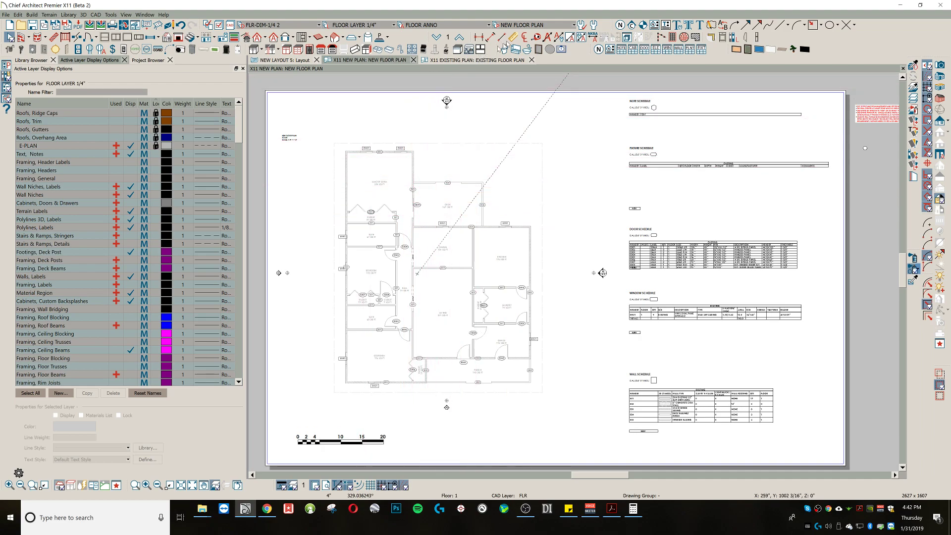
click(487, 60)
click(538, 26)
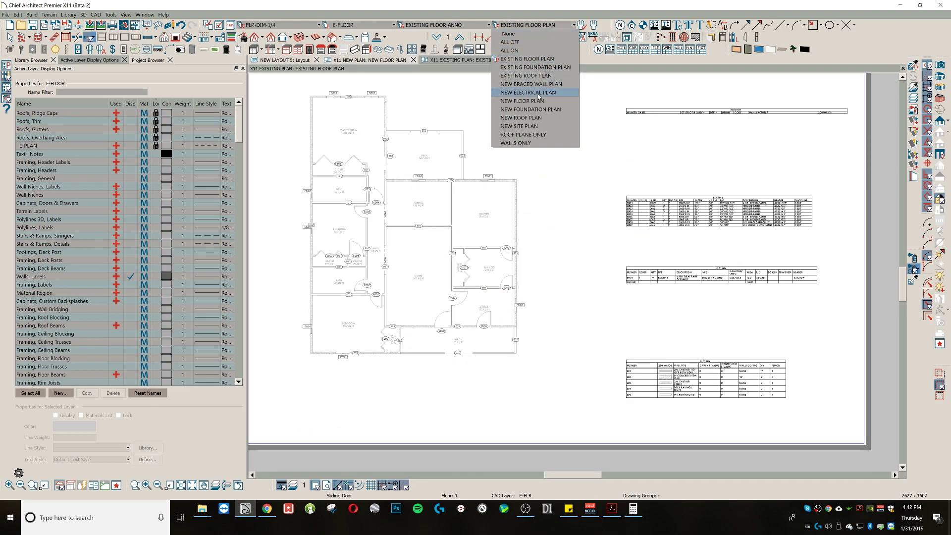
click(537, 76)
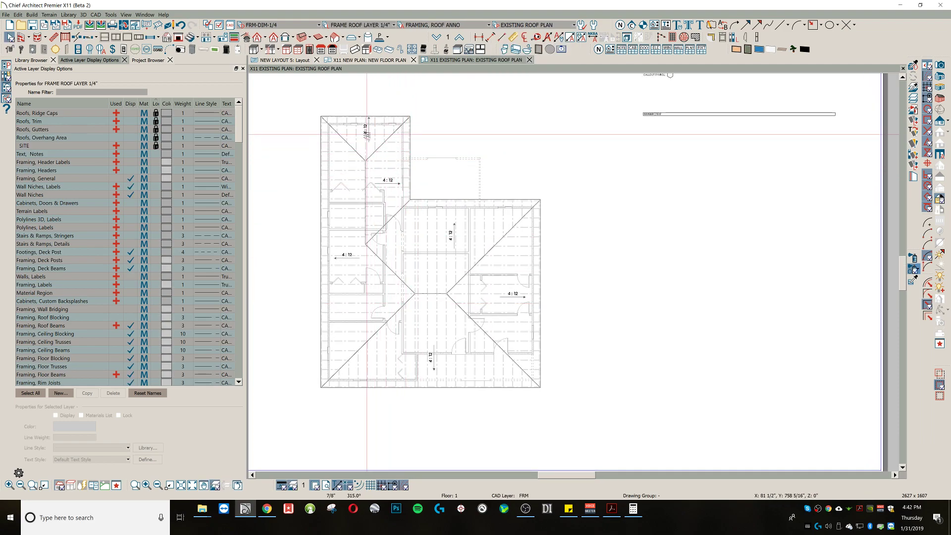
Step: Change the top wall of the upper-left wing and the right exterior wall into gable walls
click(360, 125)
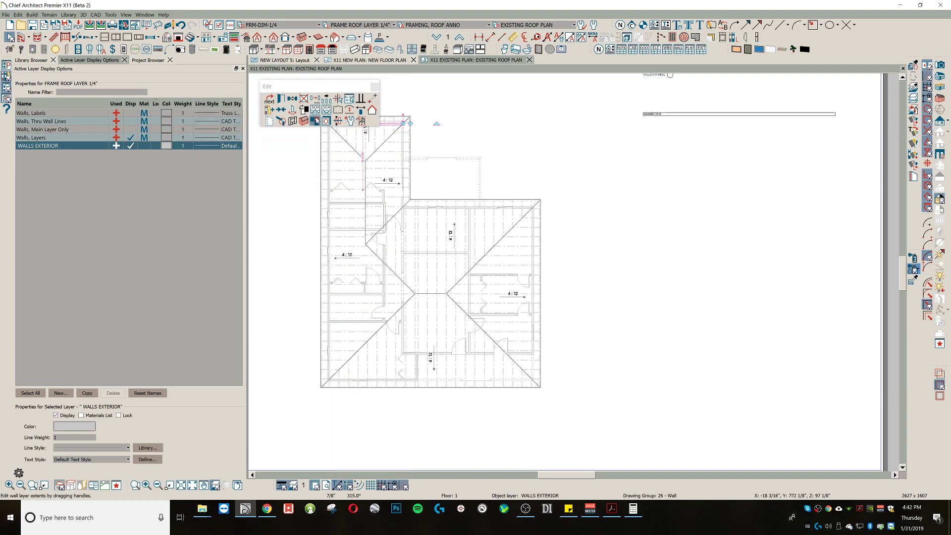
click(372, 113)
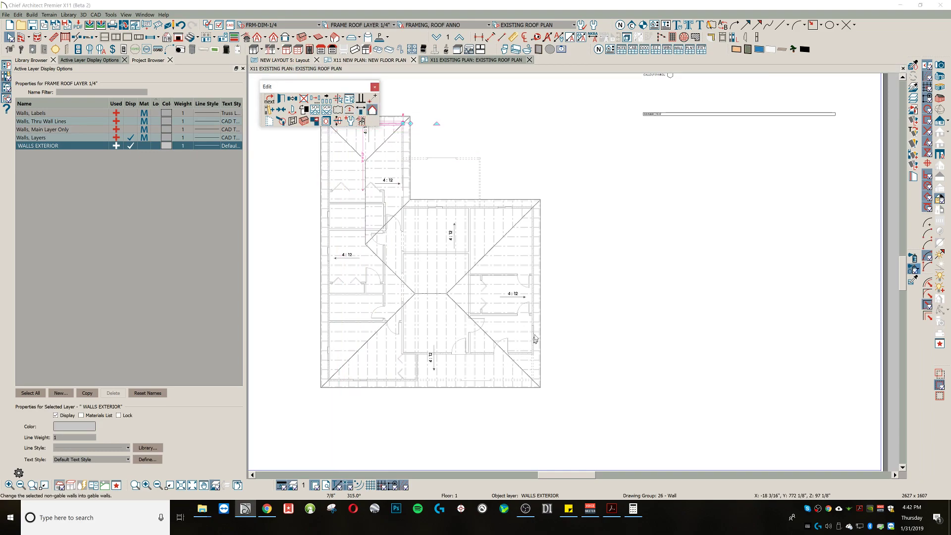
click(537, 317)
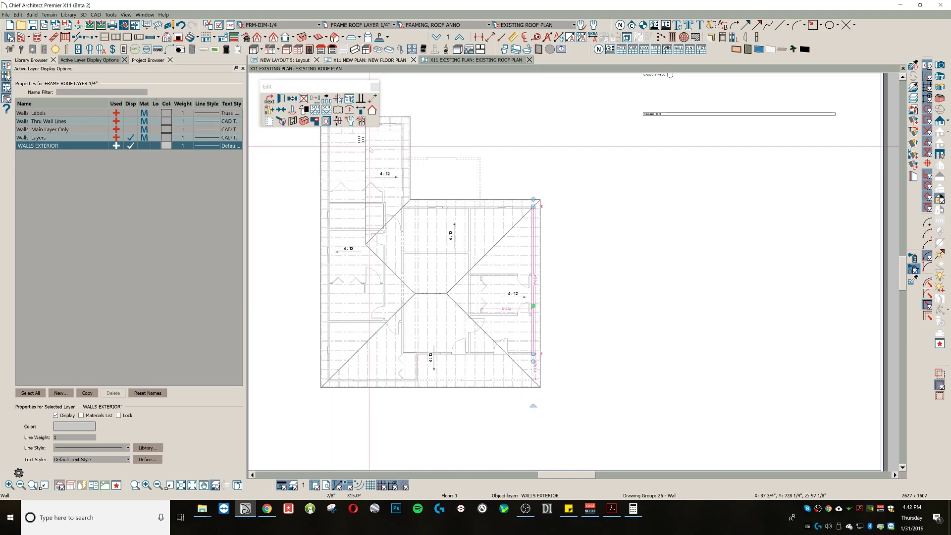
click(372, 112)
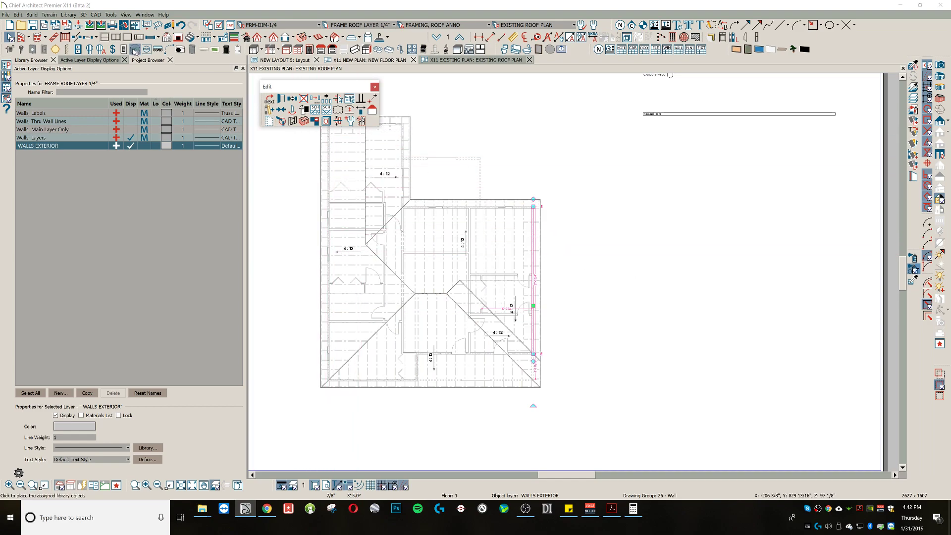
Step: Break the left exterior wall near the base of the upper-left wing and change its lower segment into a gable wall
click(77, 38)
scroll(252, 160, up, 1)
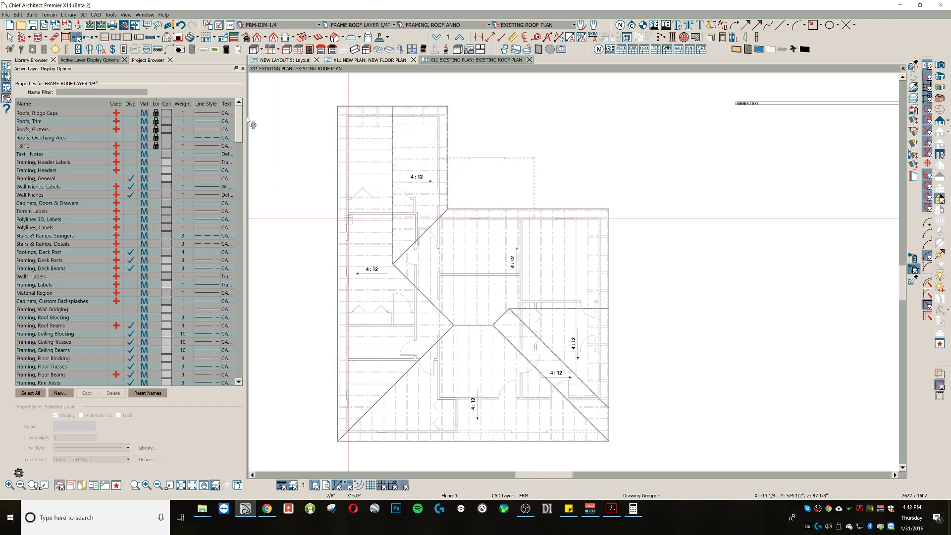
key(space)
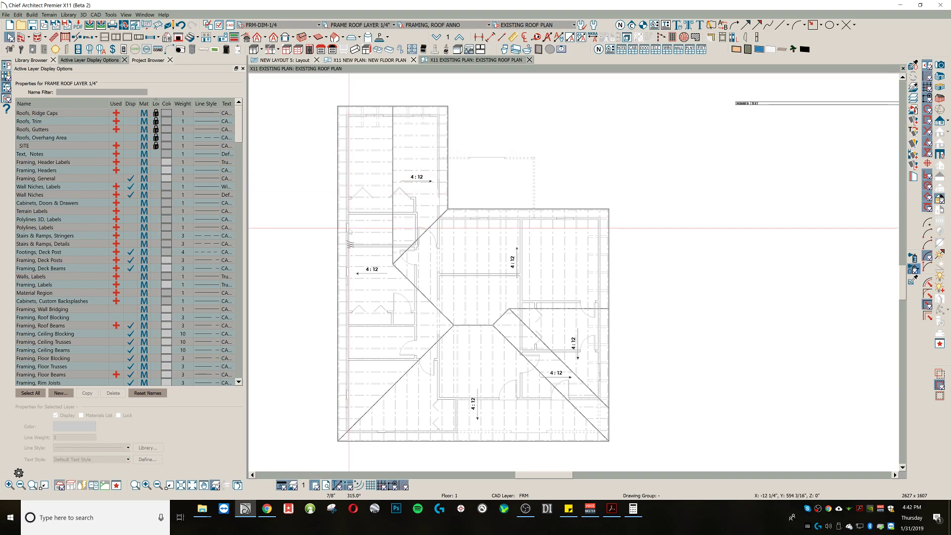
click(347, 295)
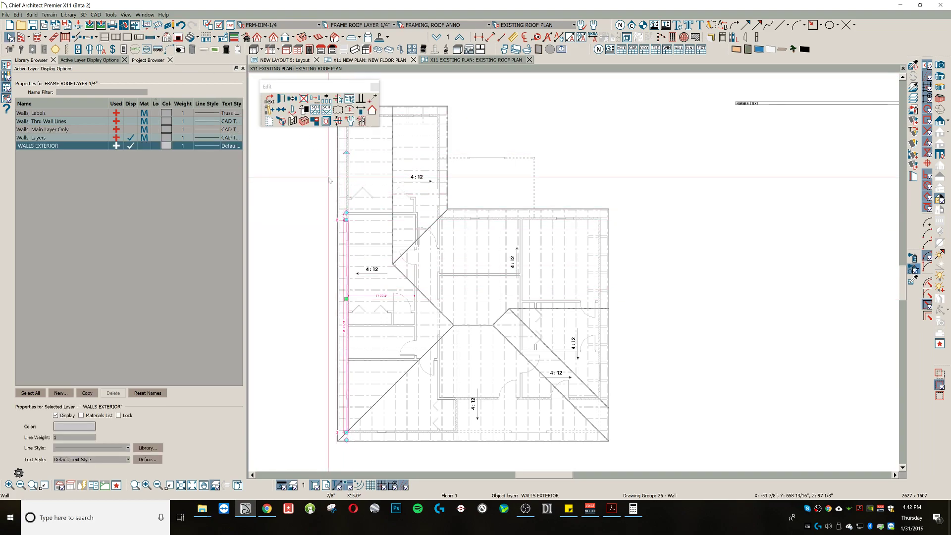
click(371, 112)
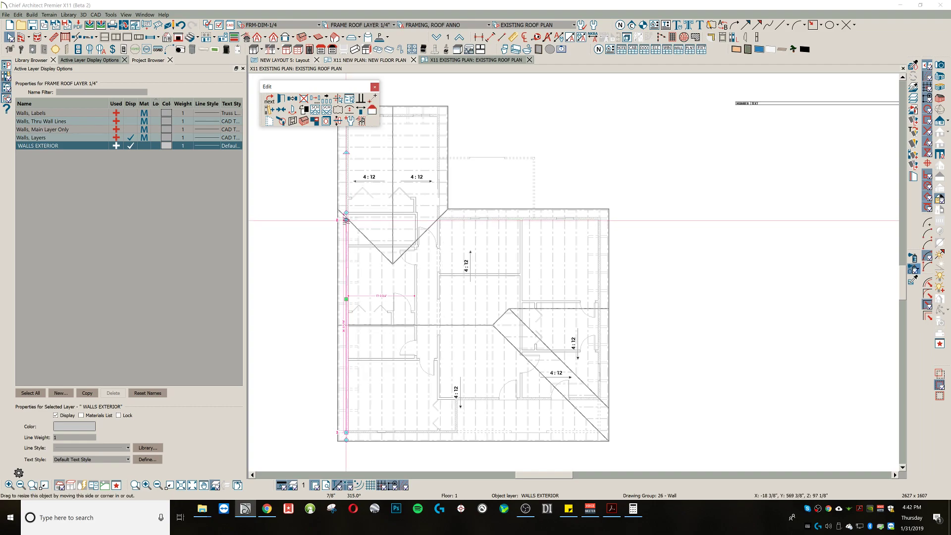
Step: Draw a horizontal CAD line from the right wing's upper wall across the left exterior wall
scroll(346, 221, up, 5)
key(l)
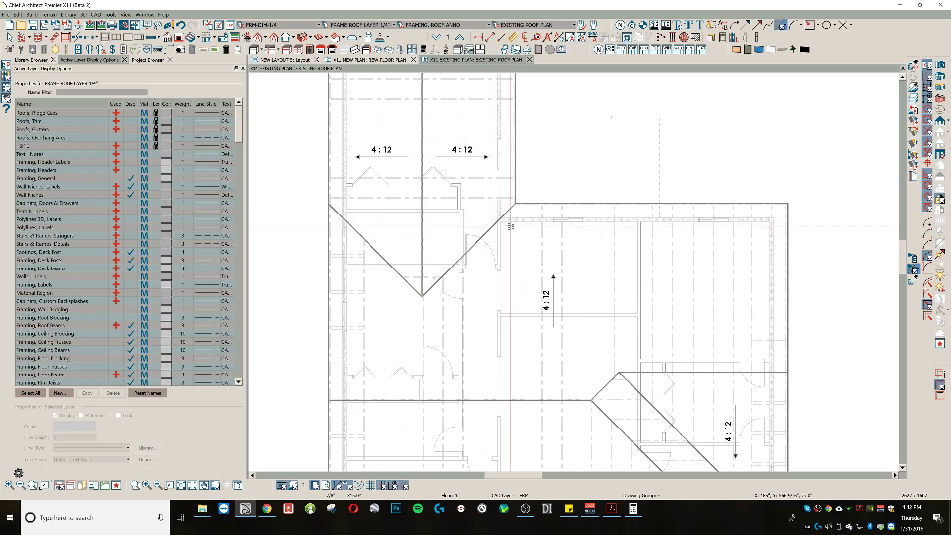
drag(501, 218, 296, 205)
key(space)
Step: Try to align the break in the left exterior wall with the horizontal CAD line
click(344, 218)
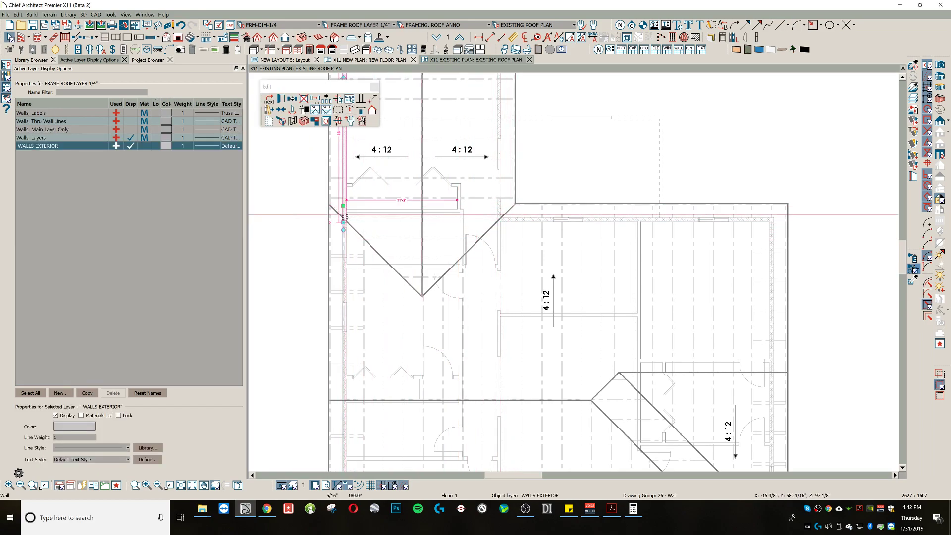
drag(344, 221, 342, 218)
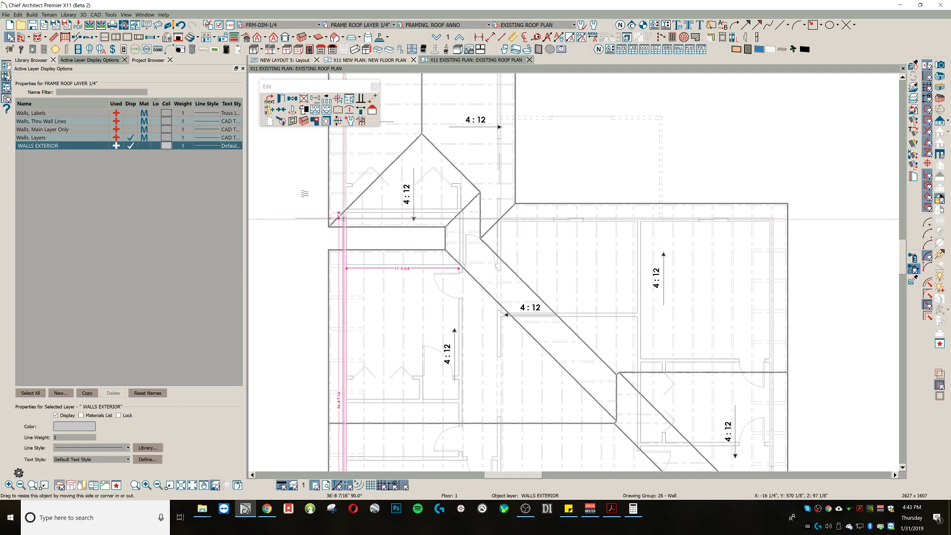
click(290, 162)
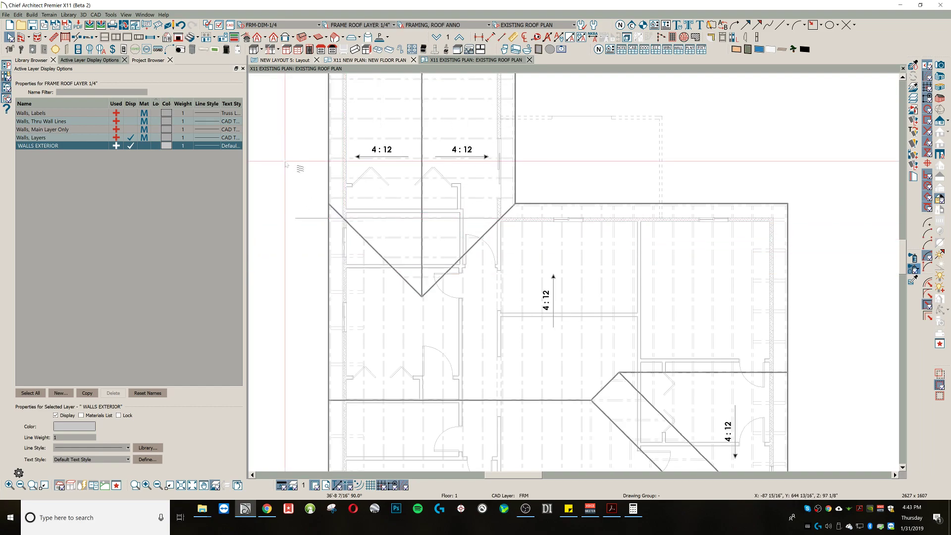
scroll(419, 194, down, 5)
scroll(449, 190, down, 3)
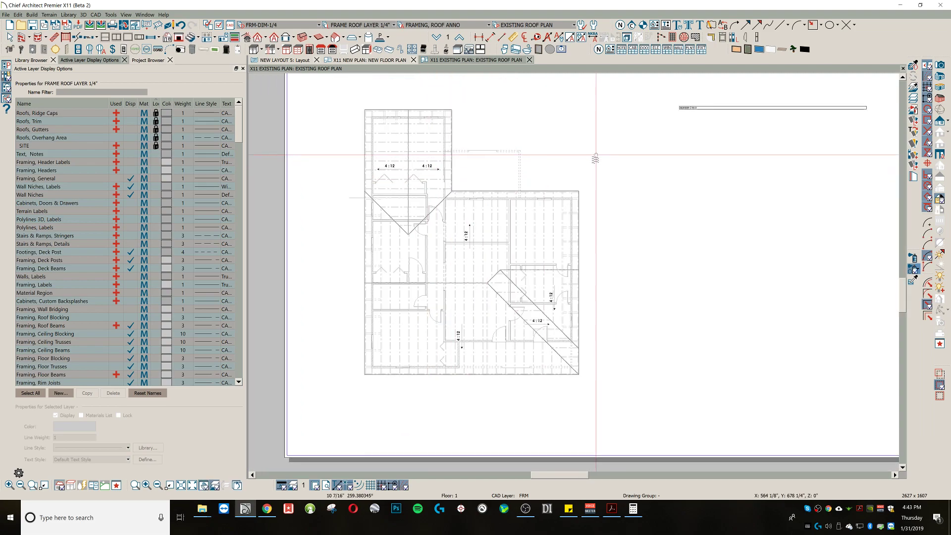
scroll(427, 127, up, 3)
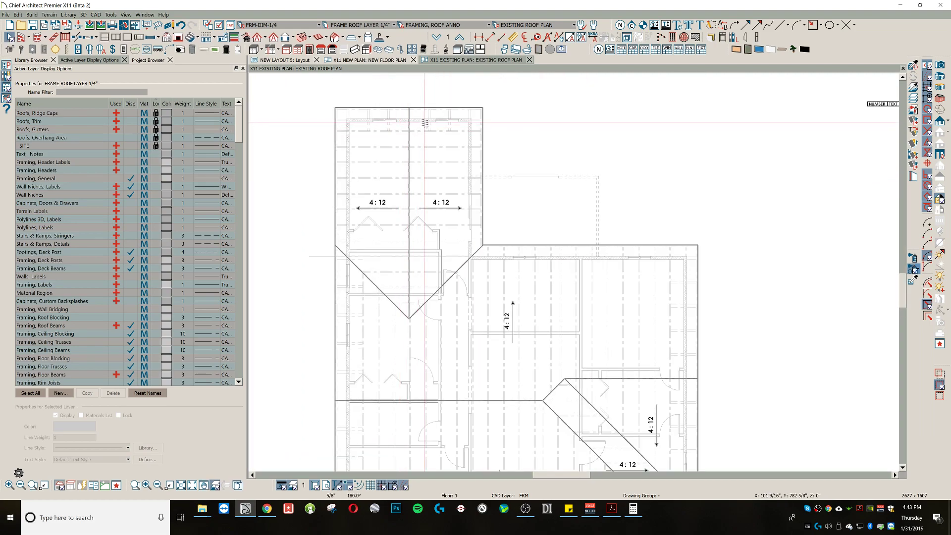
Step: Change the short porch railing wall at the lower end of the right side into a gable wall
scroll(431, 124, down, 3)
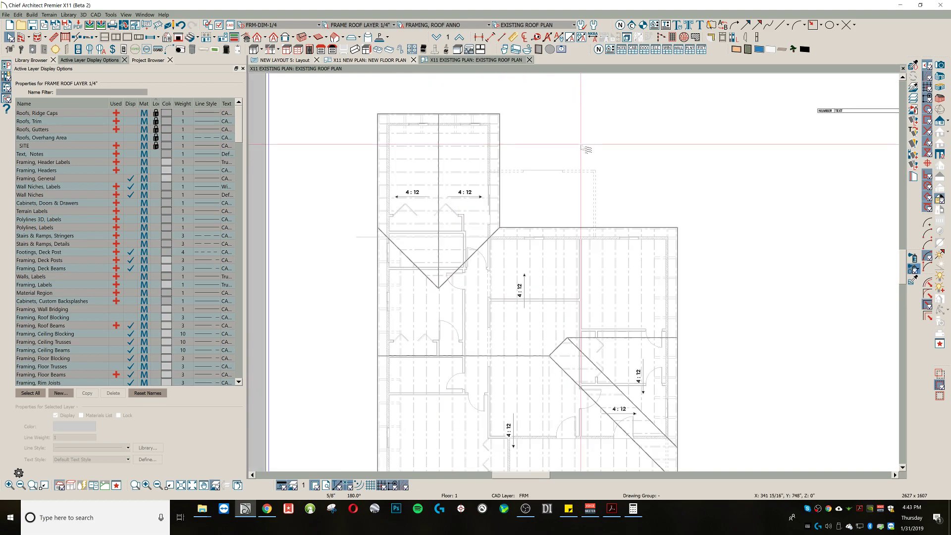
scroll(597, 324, up, 2)
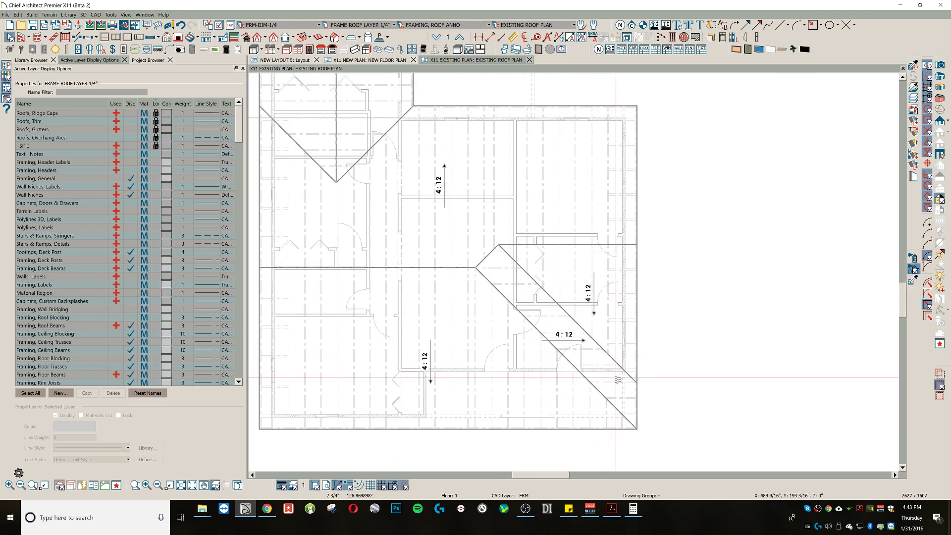
click(623, 381)
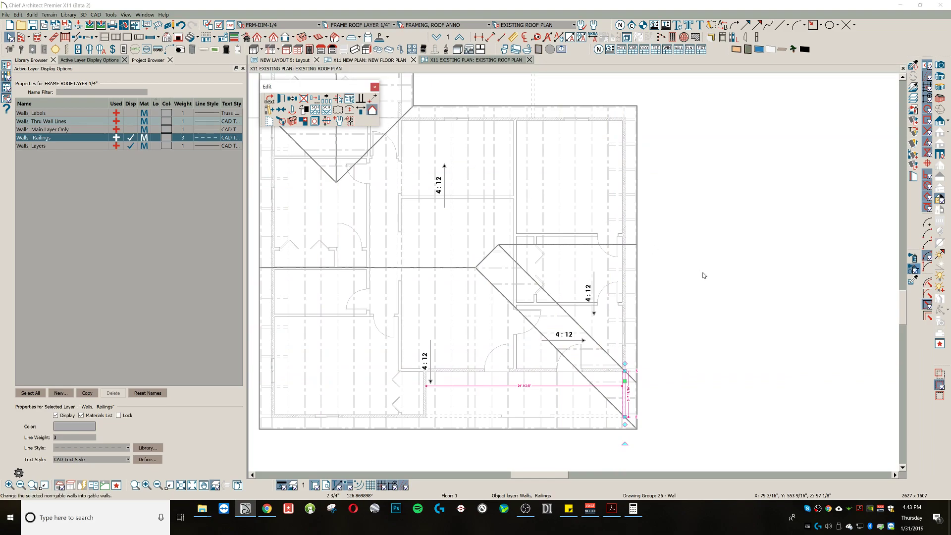
Step: Examine the rebuilt roof and its gable ends in a perspective full overview, and return to the existing roof plan
scroll(704, 276, down, 4)
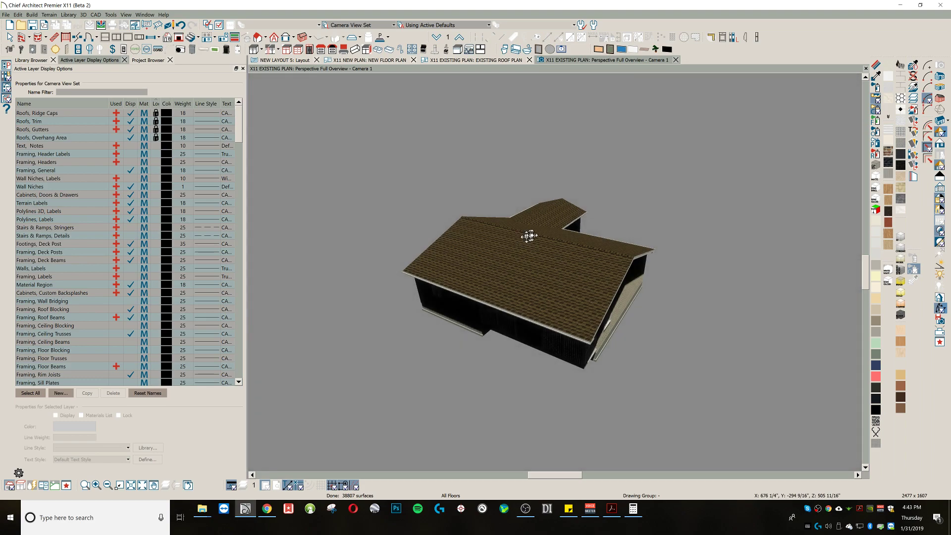
mouse_move(526, 237)
mouse_down()
mouse_move(541, 240)
mouse_move(440, 252)
mouse_move(565, 225)
mouse_move(521, 225)
mouse_up()
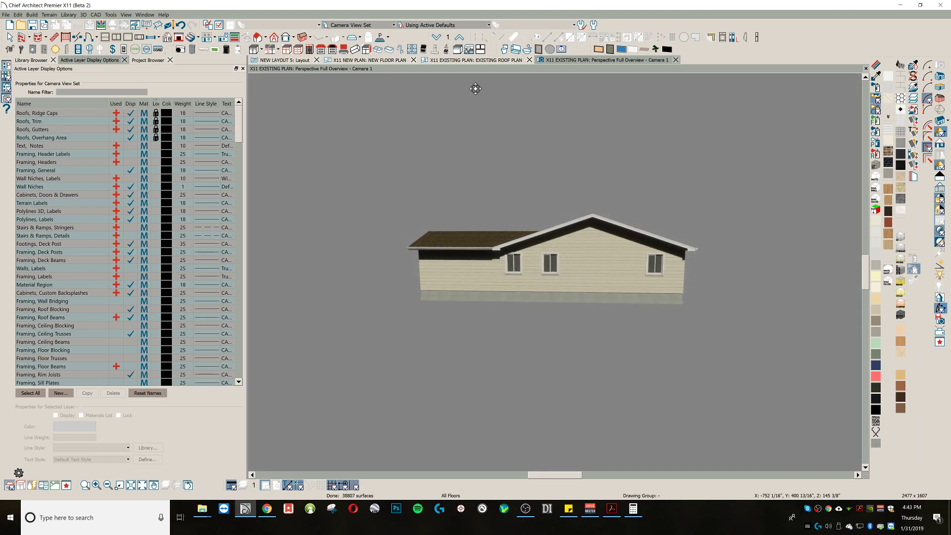
click(448, 60)
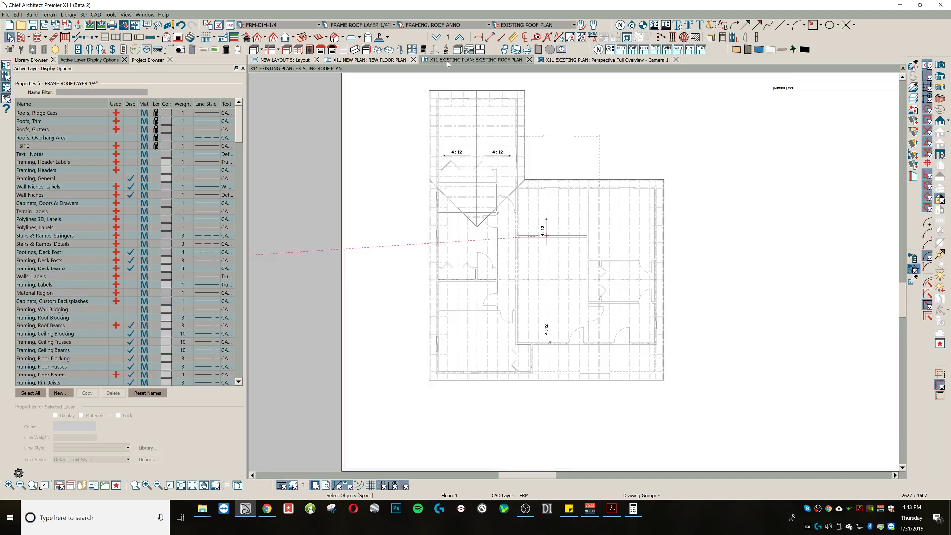
click(371, 59)
click(543, 25)
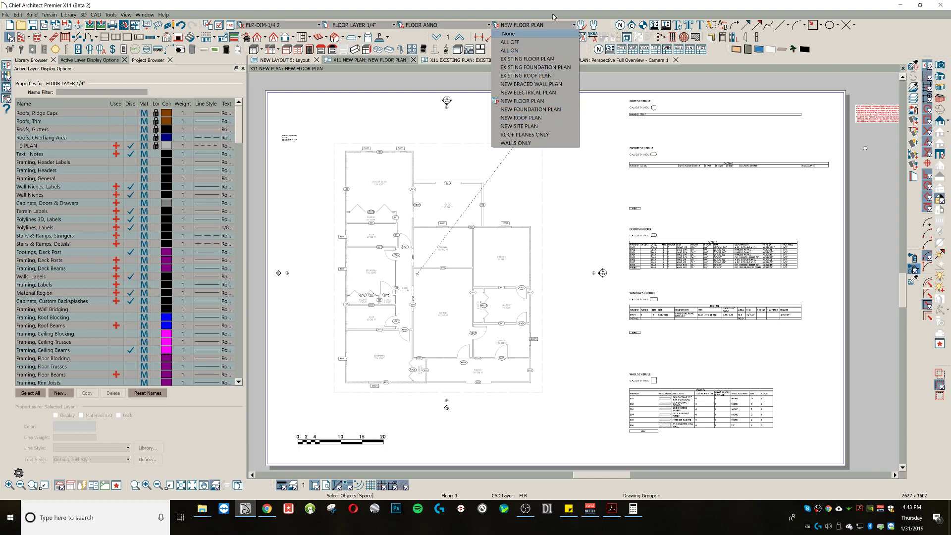
click(554, 16)
scroll(409, 120, up, 2)
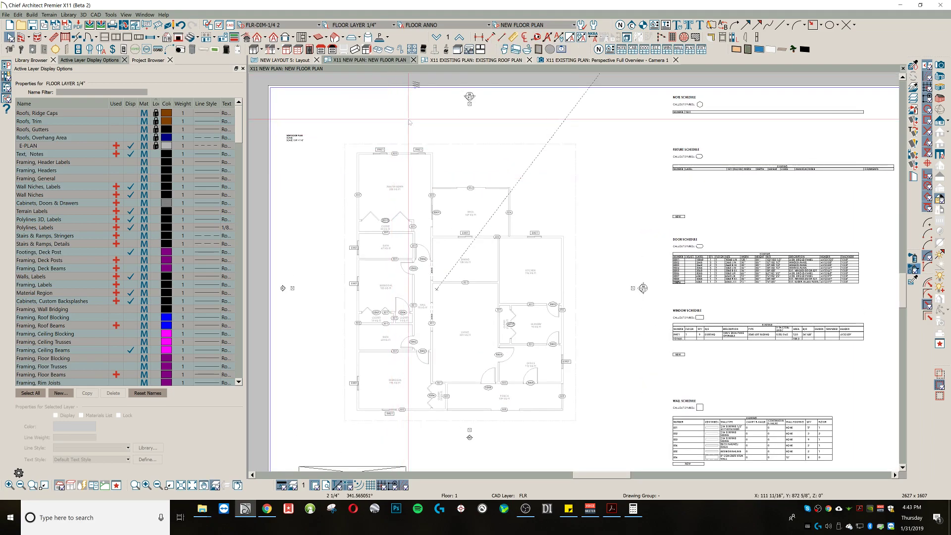
key(ctrl+Tab)
Step: Display the existing plan in the WALLS ONLY view and copy all its walls in place into the new floor plan
click(536, 25)
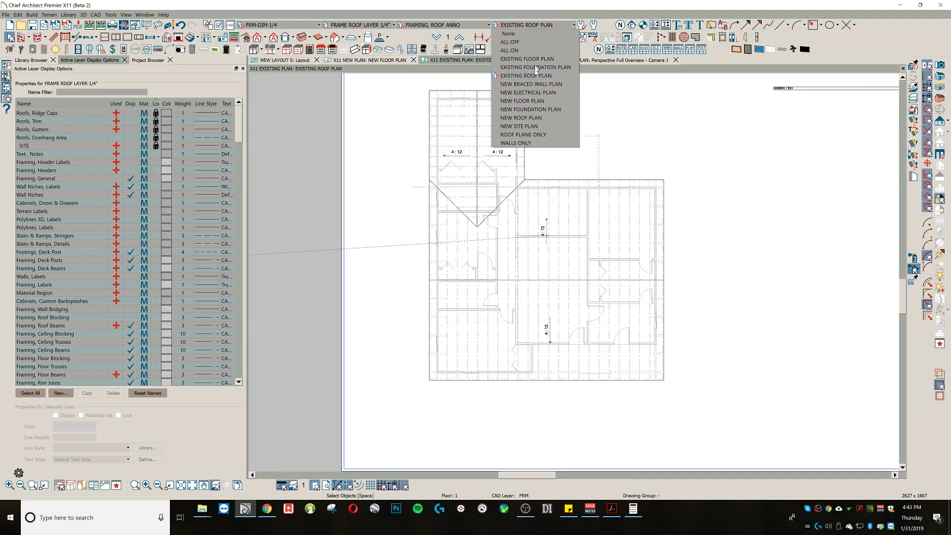
click(535, 144)
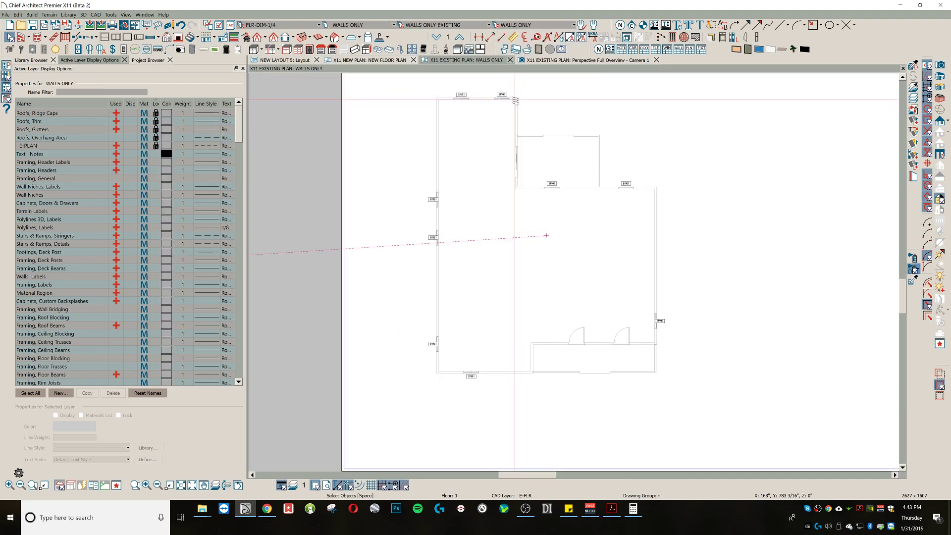
click(515, 100)
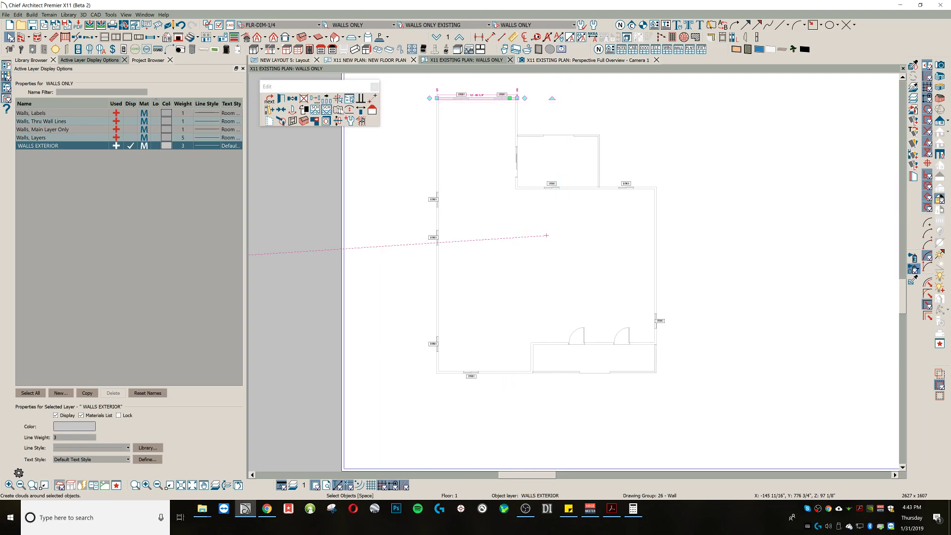
click(338, 101)
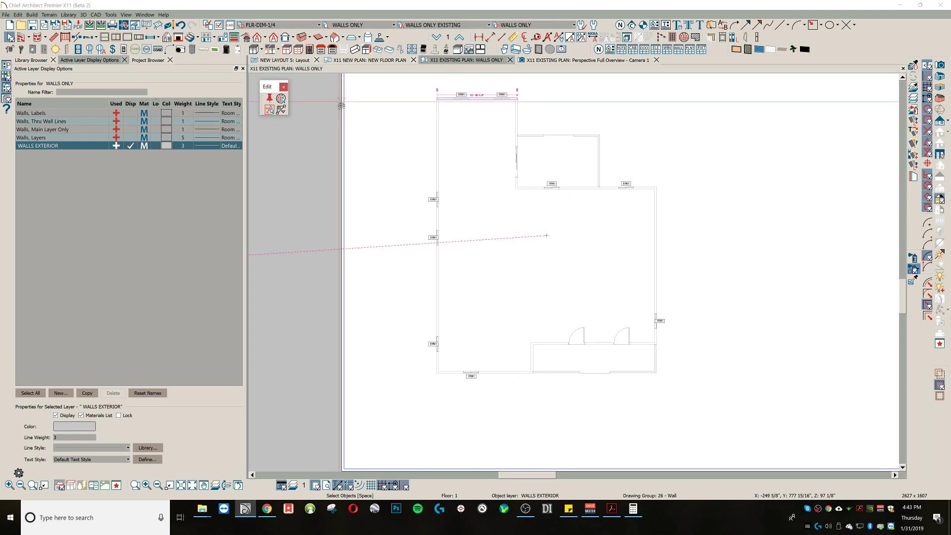
drag(417, 88, 683, 406)
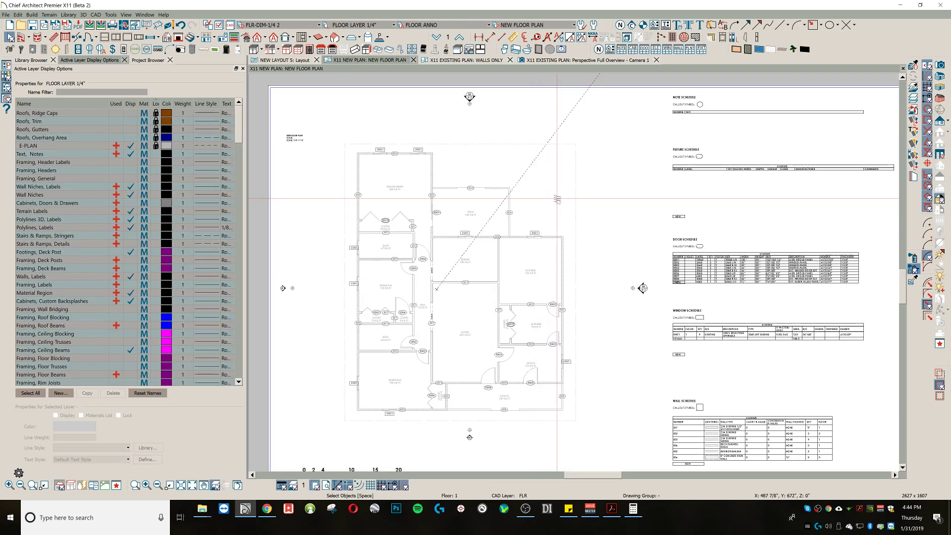
key(ctrl+alt+v)
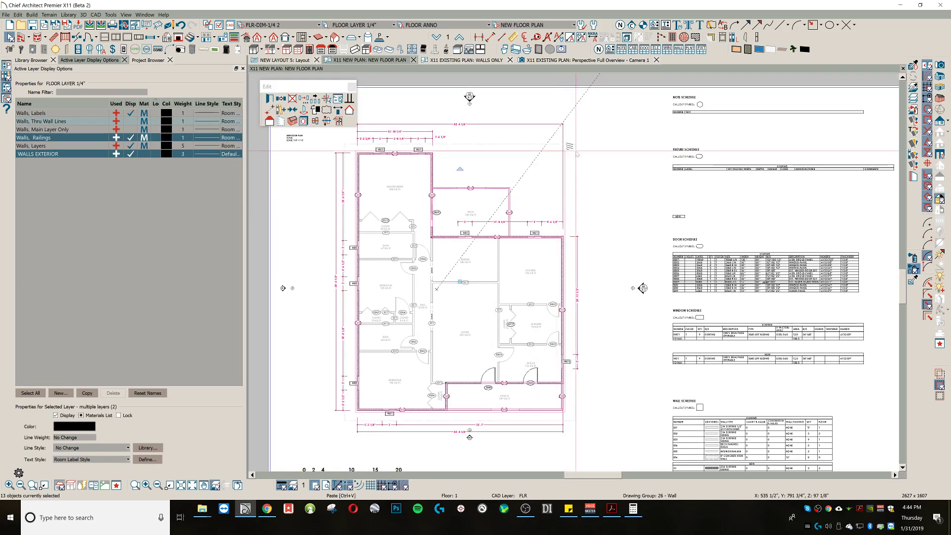
Step: Move the right wing's upper exterior wall up in line with the top wall of the upper-left wing
scroll(501, 164, up, 1)
click(524, 245)
drag(524, 244, 425, 152)
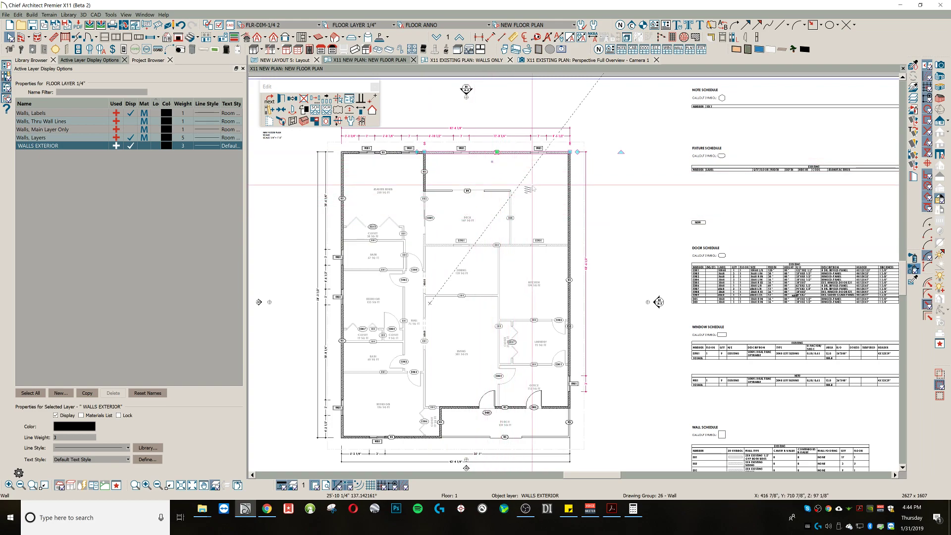
Step: Delete the deck railings enclosed by the enlarged building and turn off the reference display
click(507, 190)
click(511, 207)
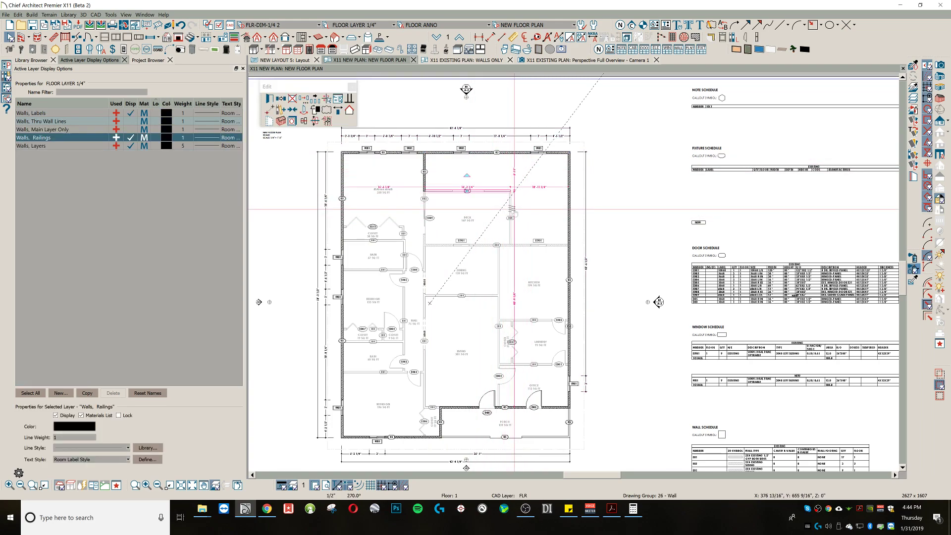
click(525, 207)
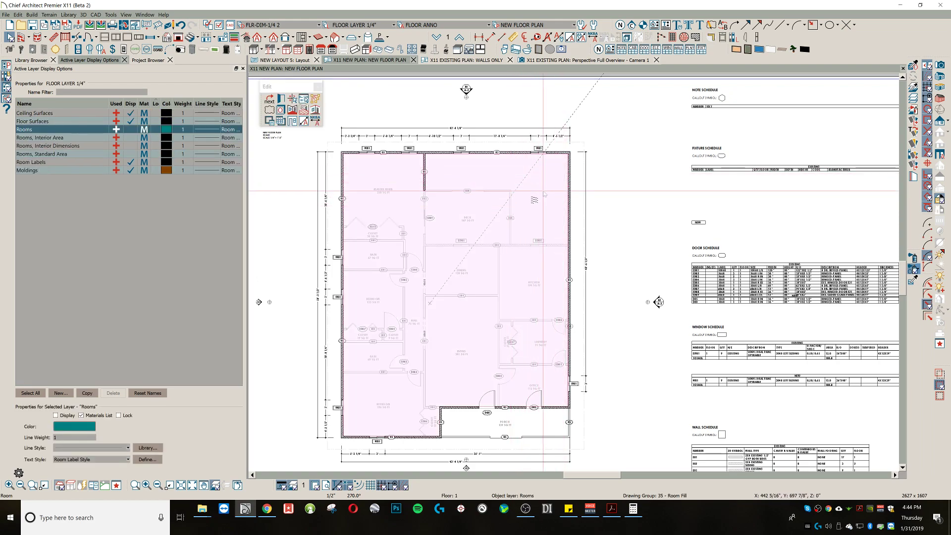
click(326, 486)
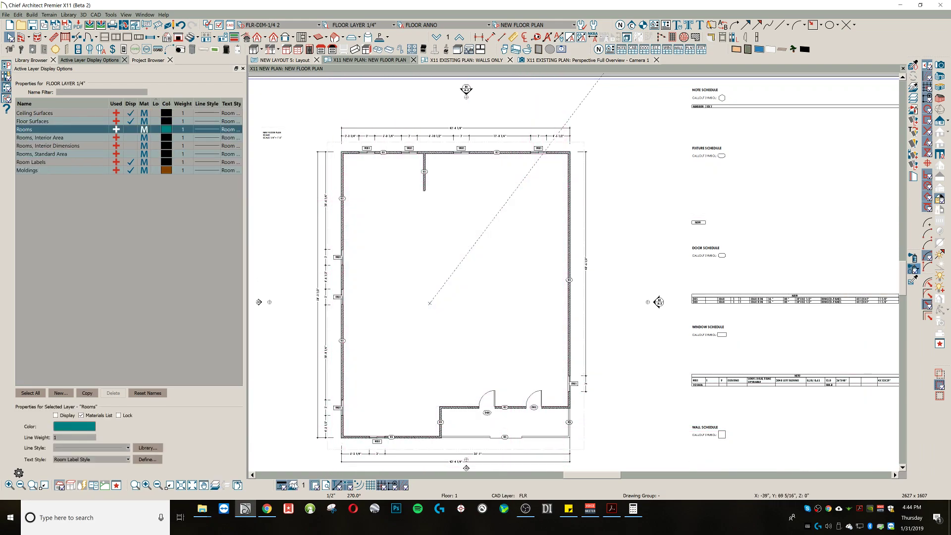
Step: Delete the leftover wall stub near the top, the porch's back wall with its two doors and the porch's short side wall
click(426, 187)
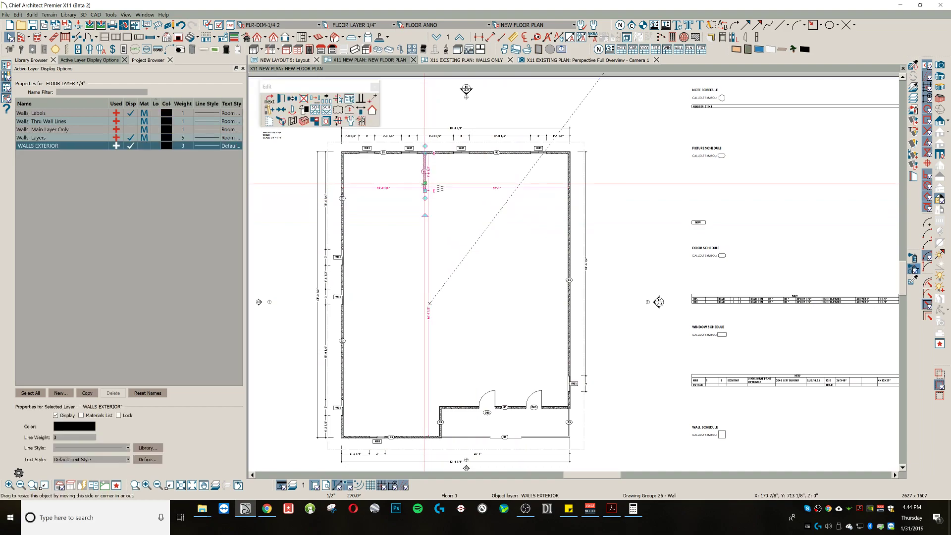
key(Delete)
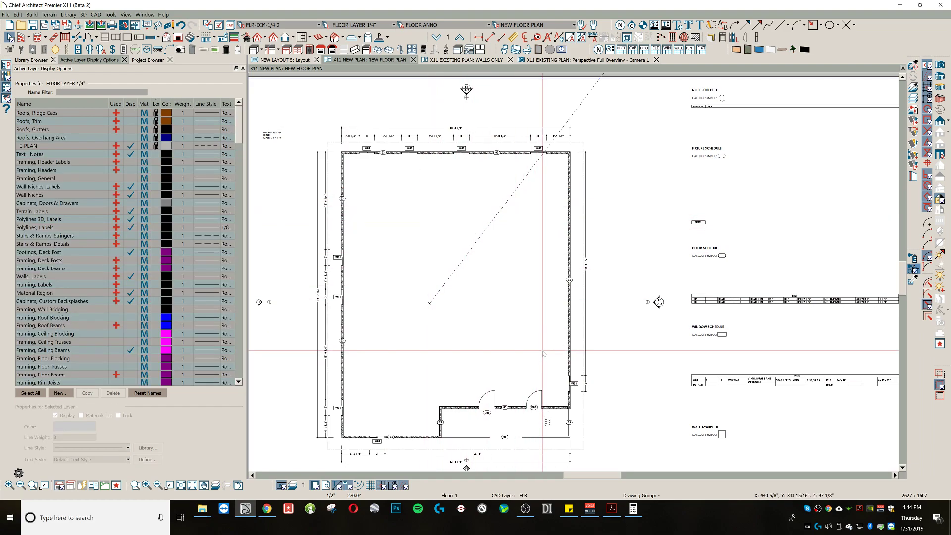
click(552, 407)
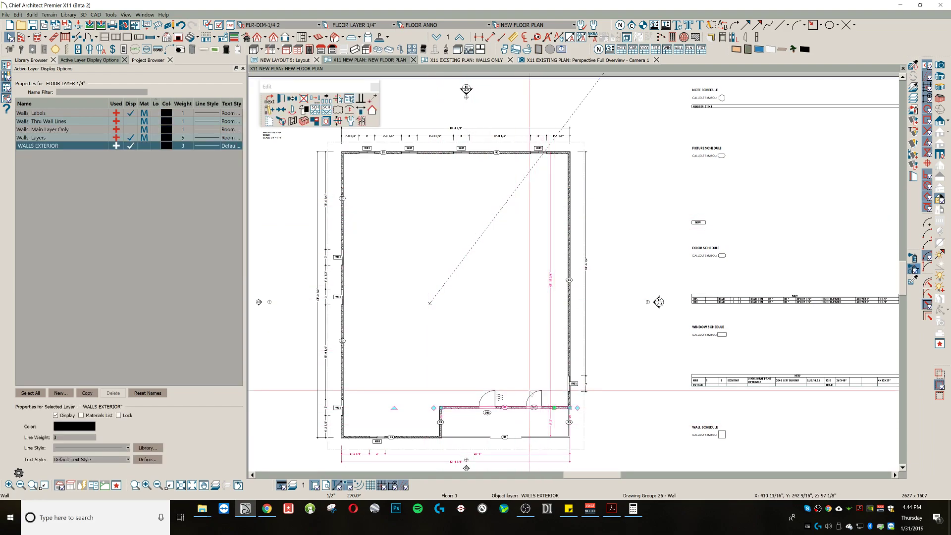
key(Delete)
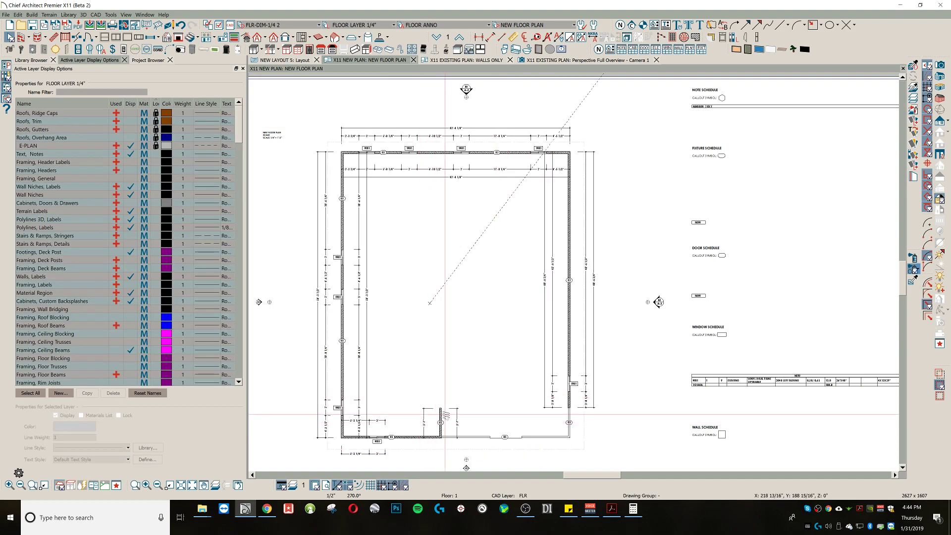
click(441, 417)
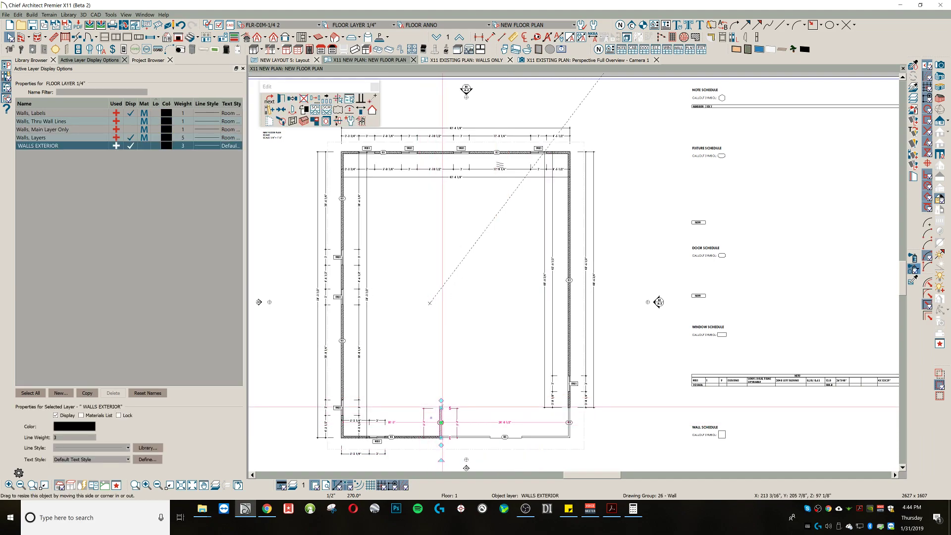
key(Delete)
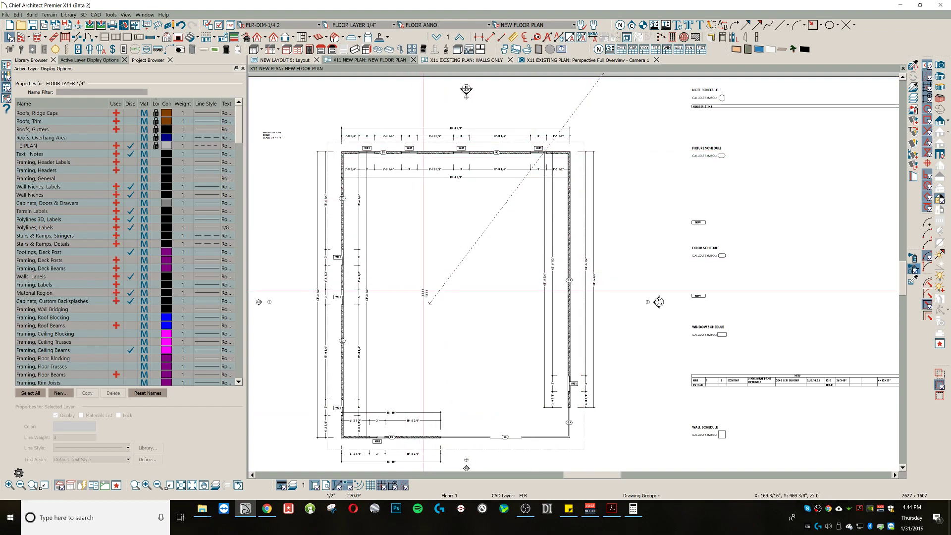
Step: Display the new plan in the NEW ROOF PLAN view and examine the roof planes over the enlarged outline
scroll(424, 292, down, 3)
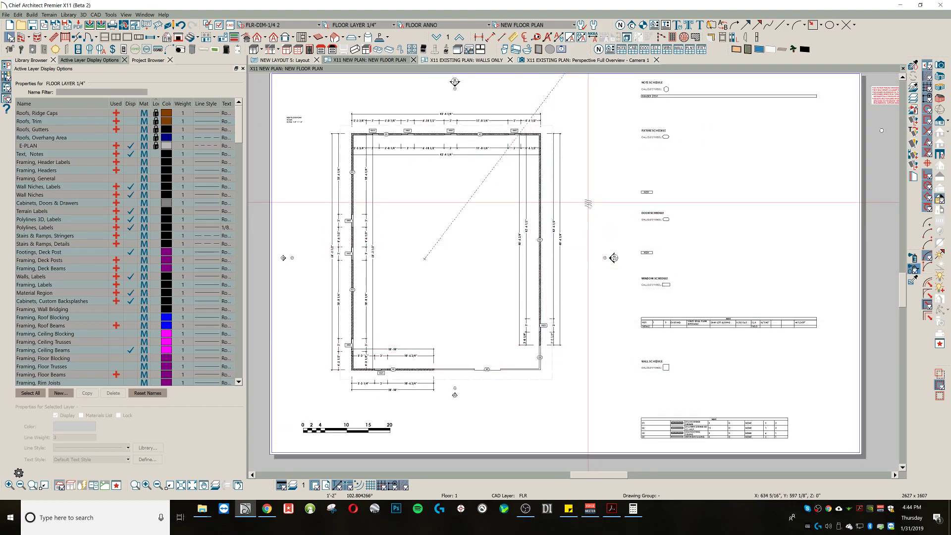
middle_drag(588, 203, 586, 214)
click(543, 26)
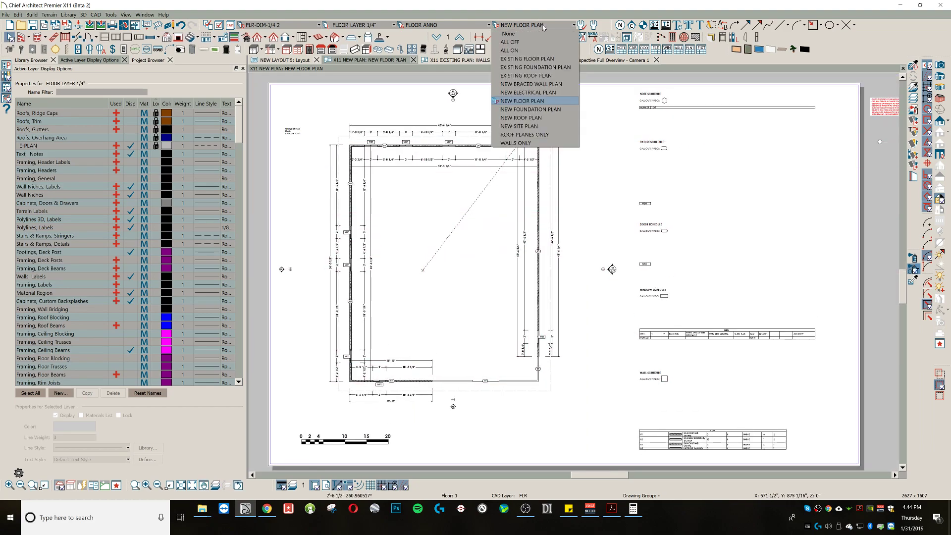
click(531, 119)
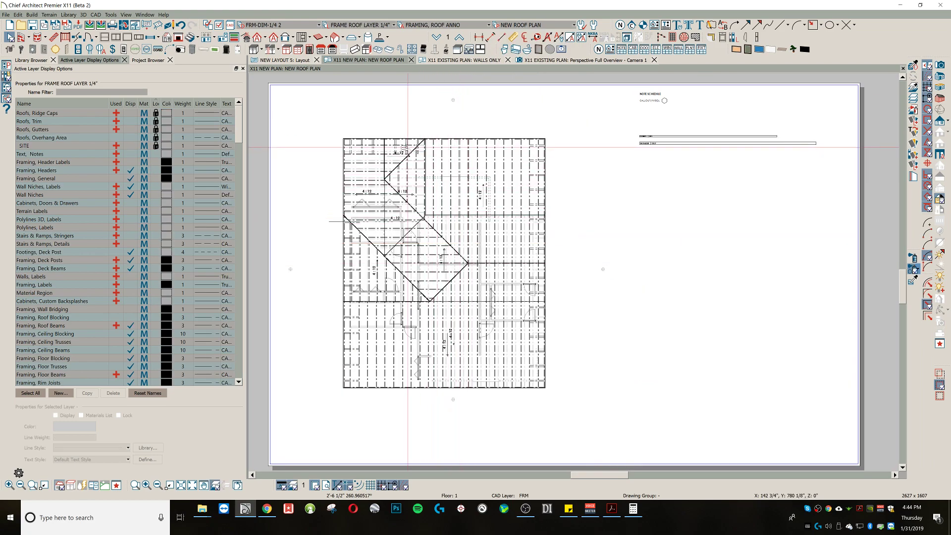
scroll(396, 144, up, 3)
click(371, 149)
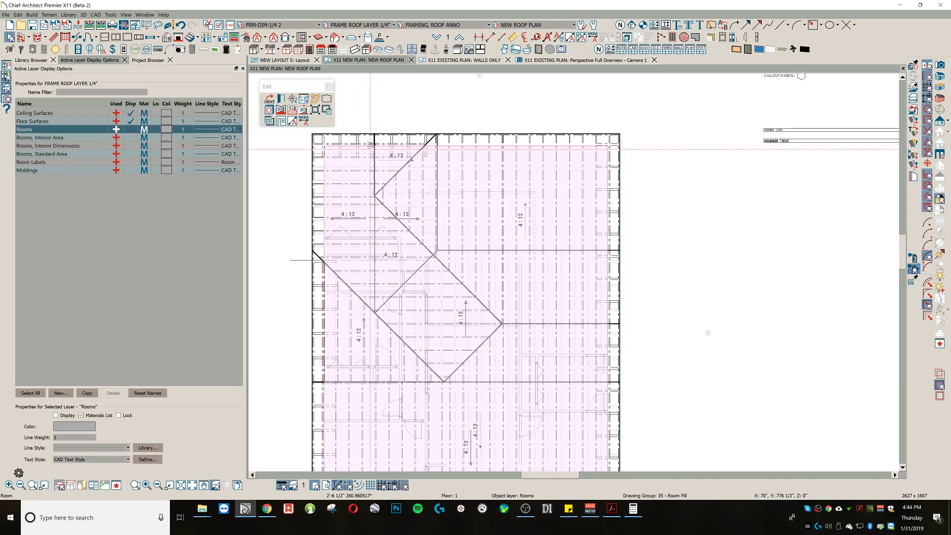
scroll(502, 154, down, 2)
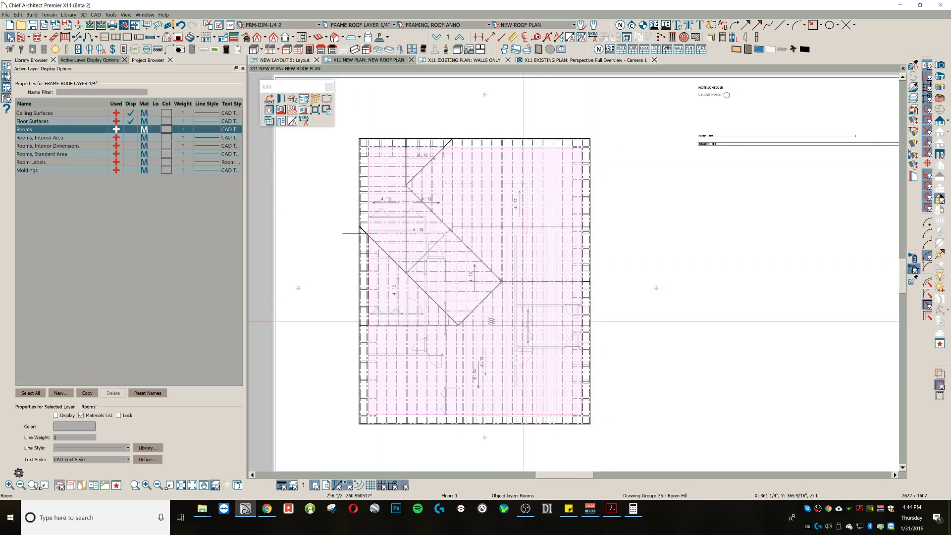
scroll(599, 262, up, 2)
scroll(585, 220, down, 2)
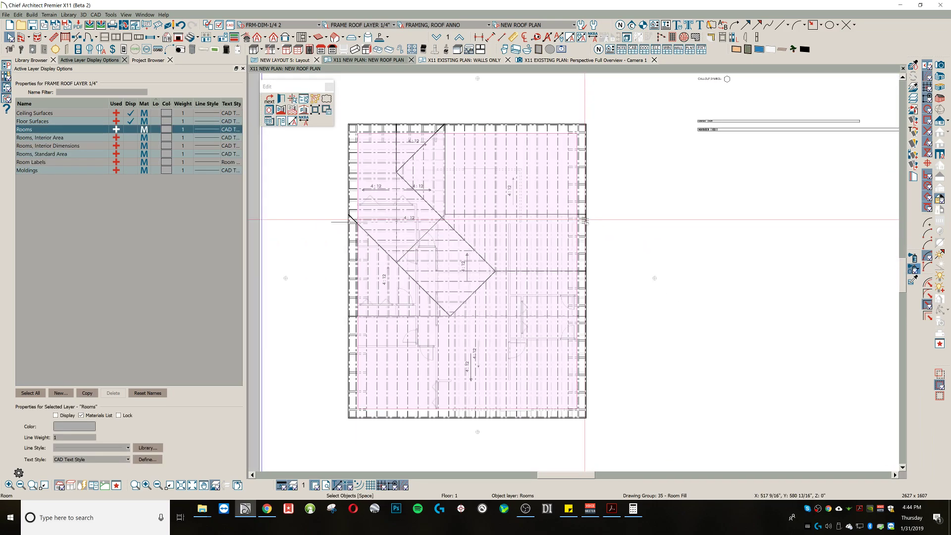
click(576, 183)
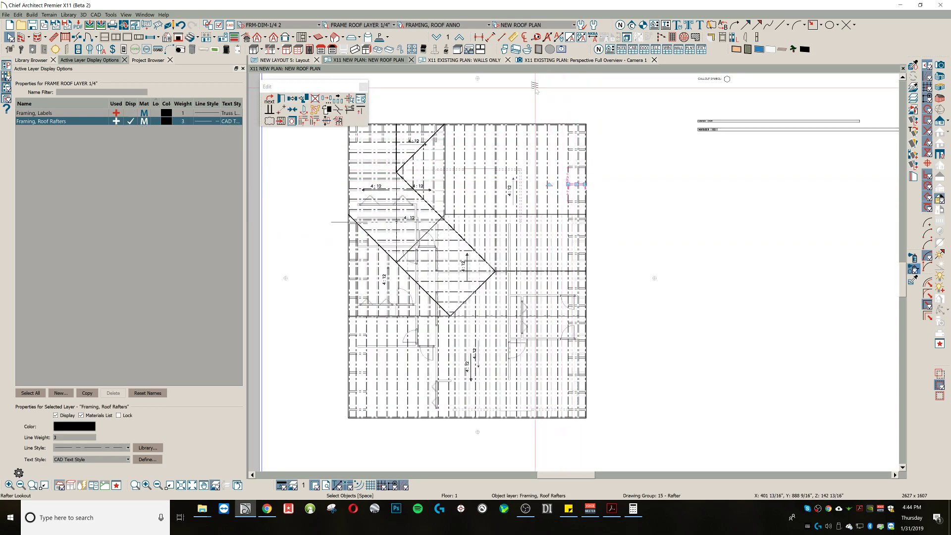
Step: In the WALLS ONLY view, break the right exterior wall at the upper interior wall and change its upper segment from gable to hip
click(553, 26)
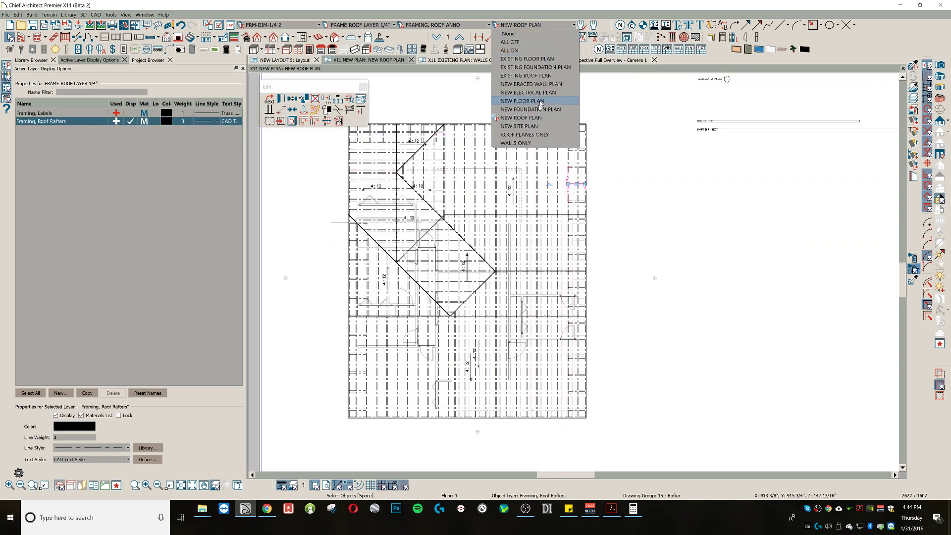
click(535, 143)
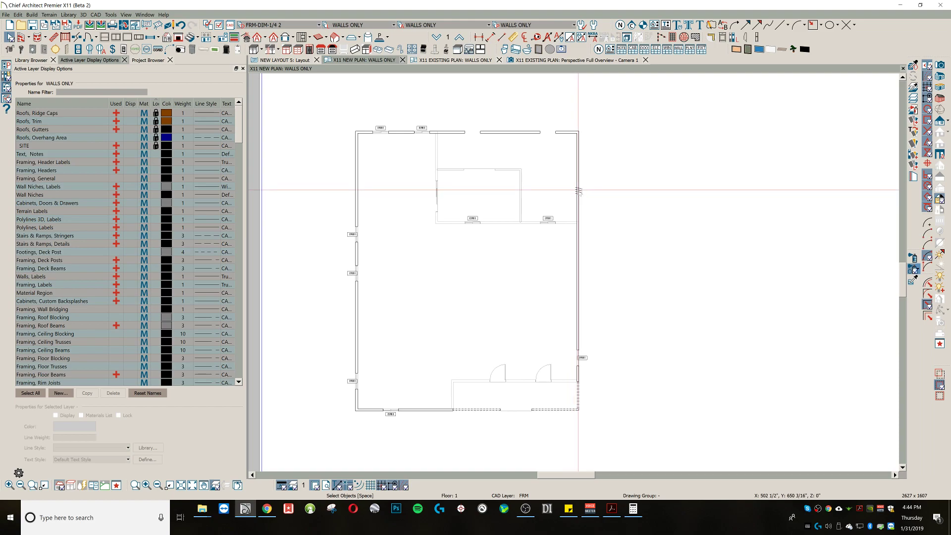
click(577, 191)
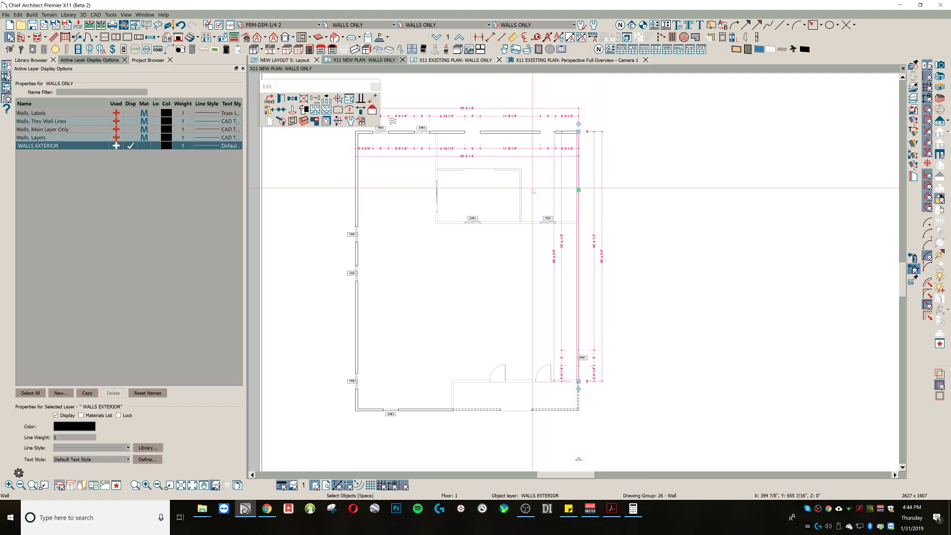
click(78, 37)
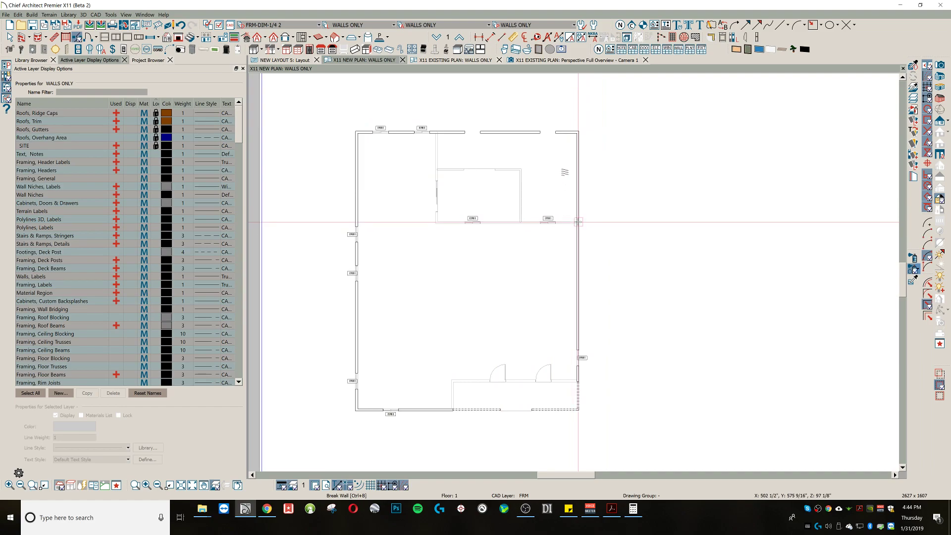
click(579, 222)
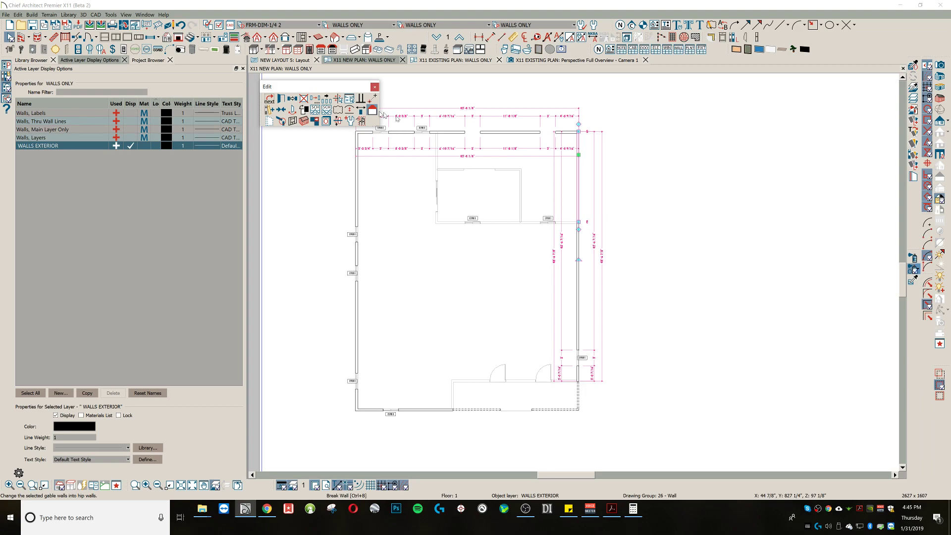
click(509, 137)
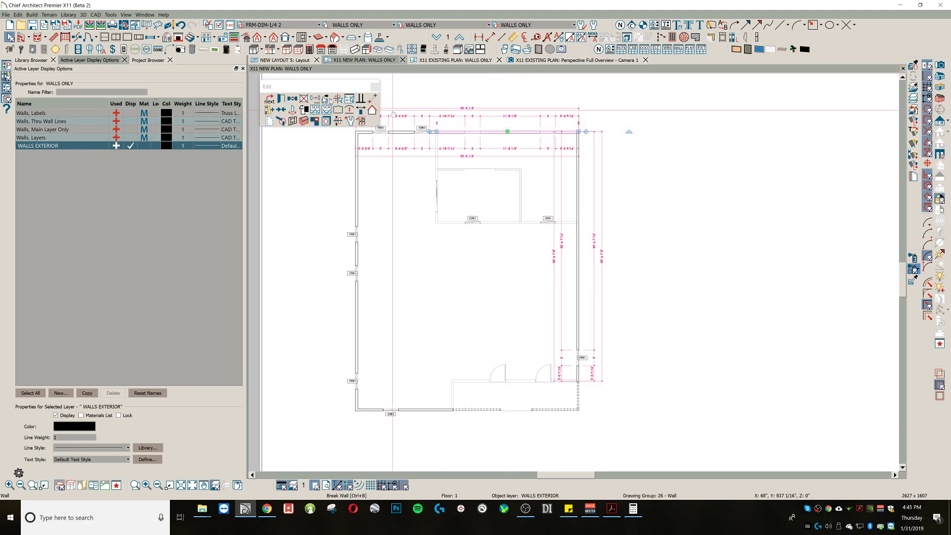
click(676, 170)
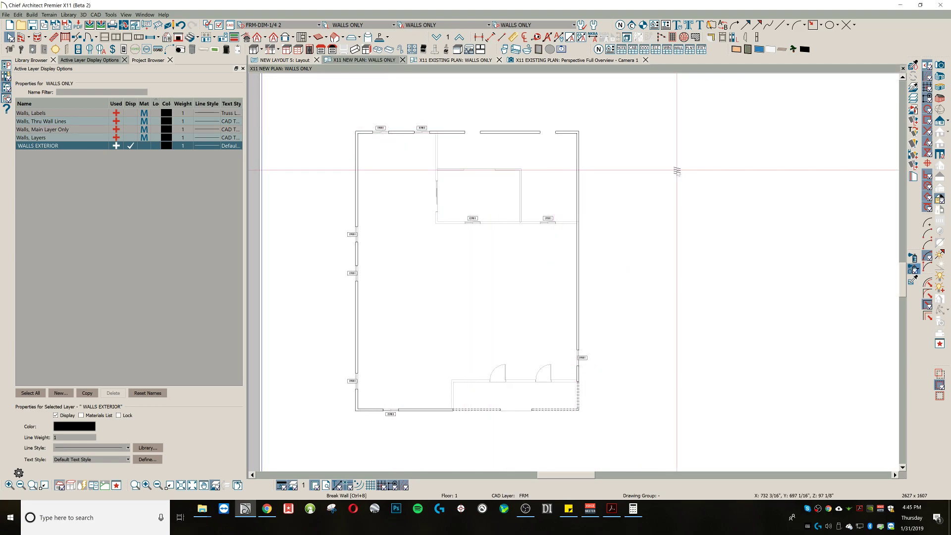
scroll(626, 198, down, 1)
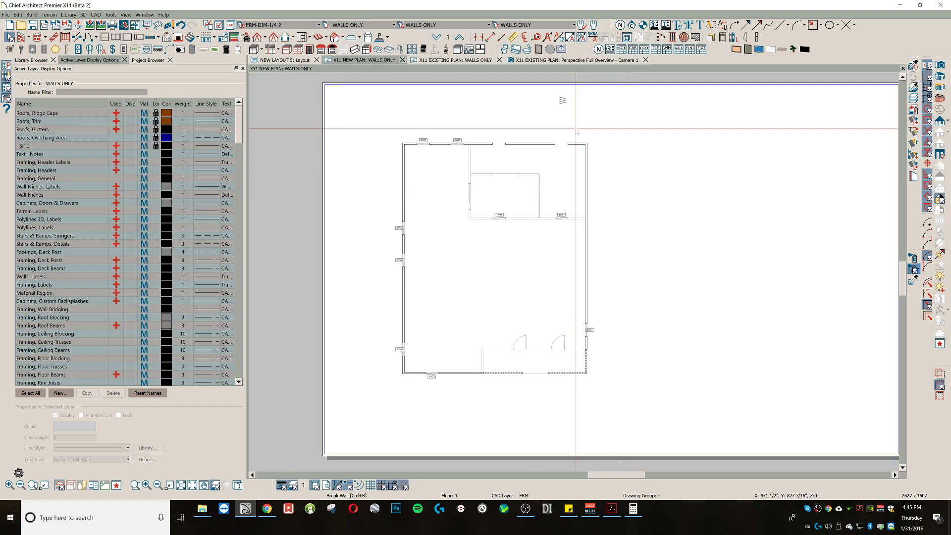
Step: In the ROOF PLANES ONLY view, delete the small triangular roof plane at the top of the new plan and turn off Auto Rebuild Roofs
click(547, 26)
click(542, 135)
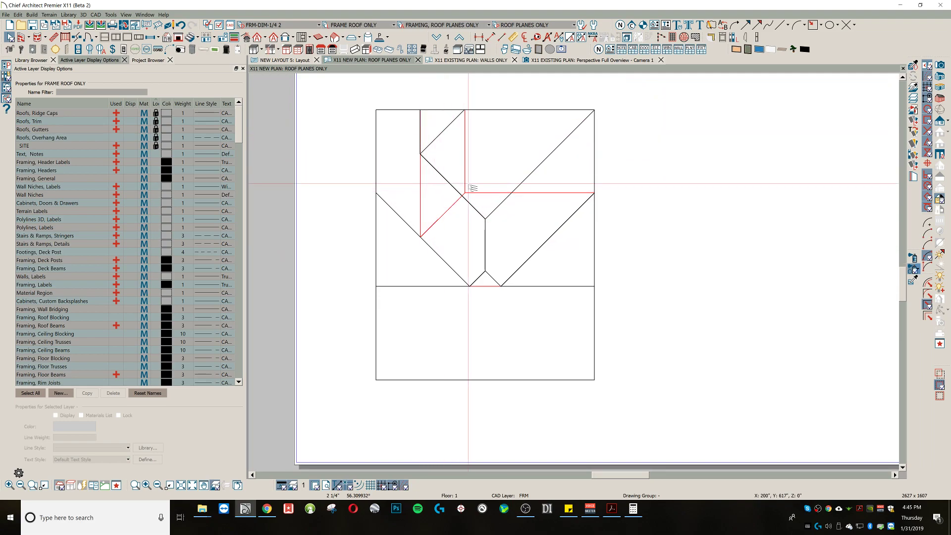
middle_drag(564, 137, 546, 155)
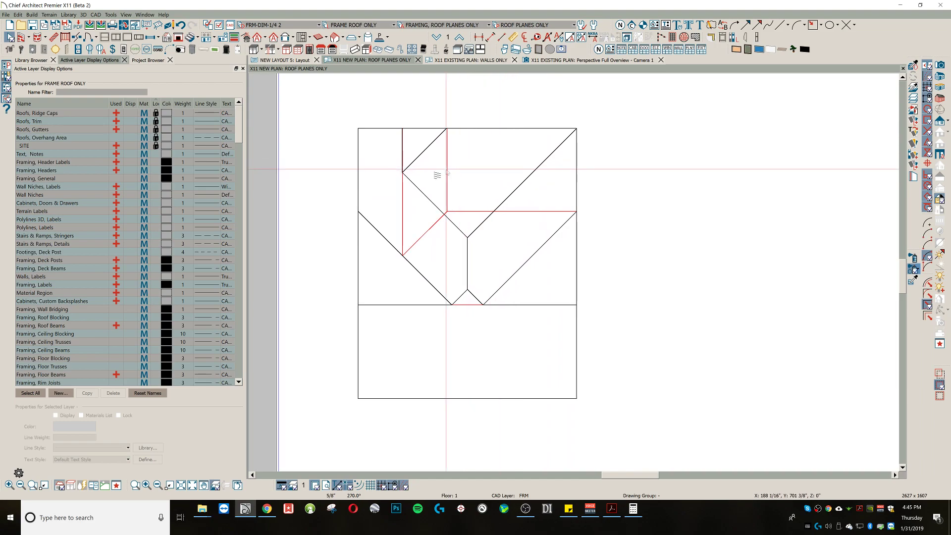
click(357, 174)
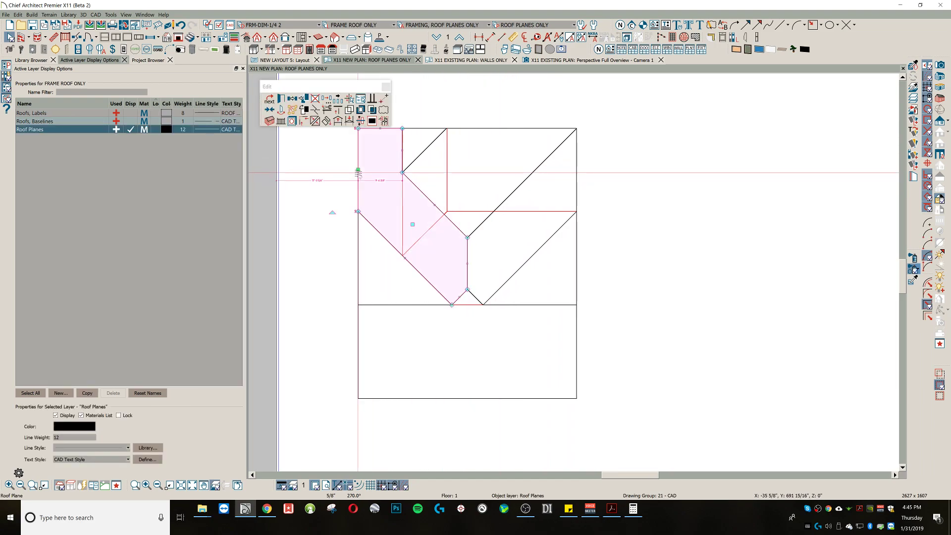
click(434, 146)
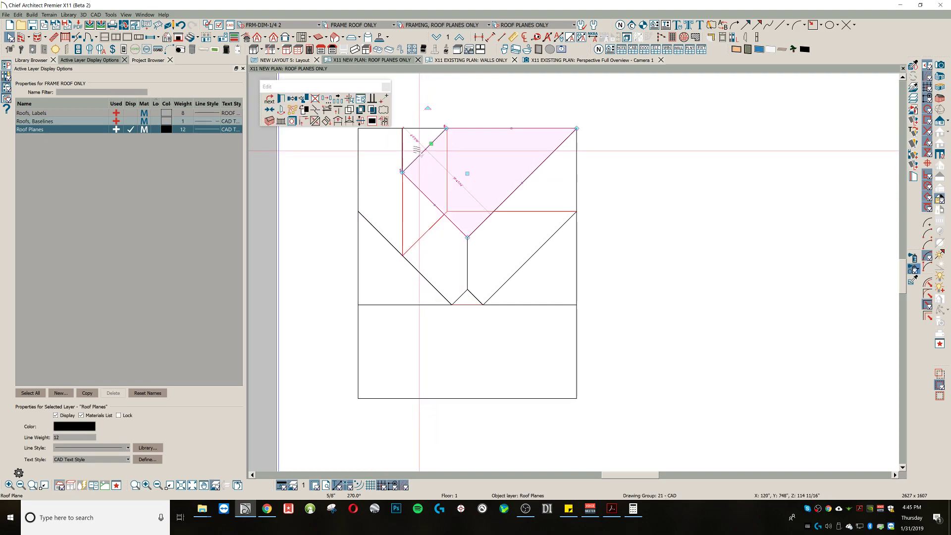
drag(408, 130, 415, 130)
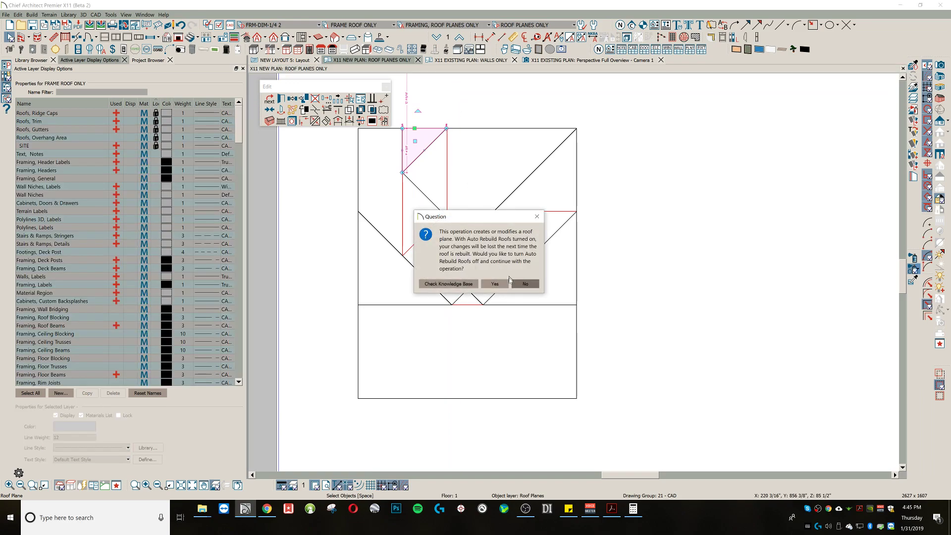
click(496, 284)
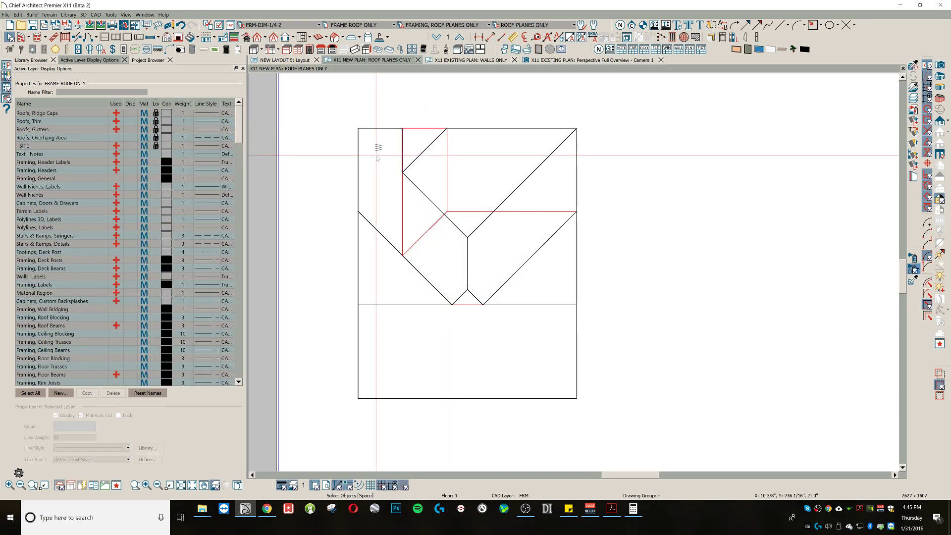
Step: Trim the new plan's left roof plane by pulling its top edge down to the inner corner and its left edge to the existing ridge line
click(382, 129)
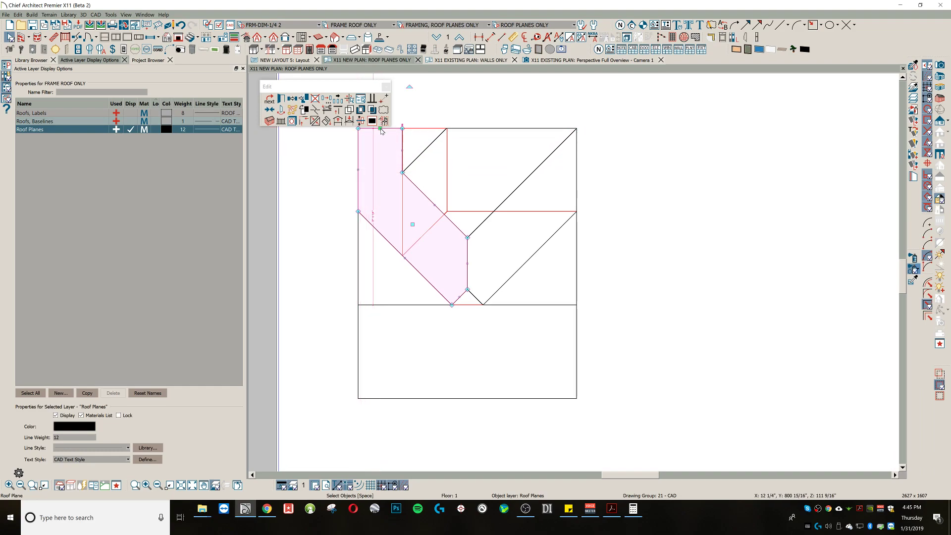
middle_drag(424, 111, 472, 118)
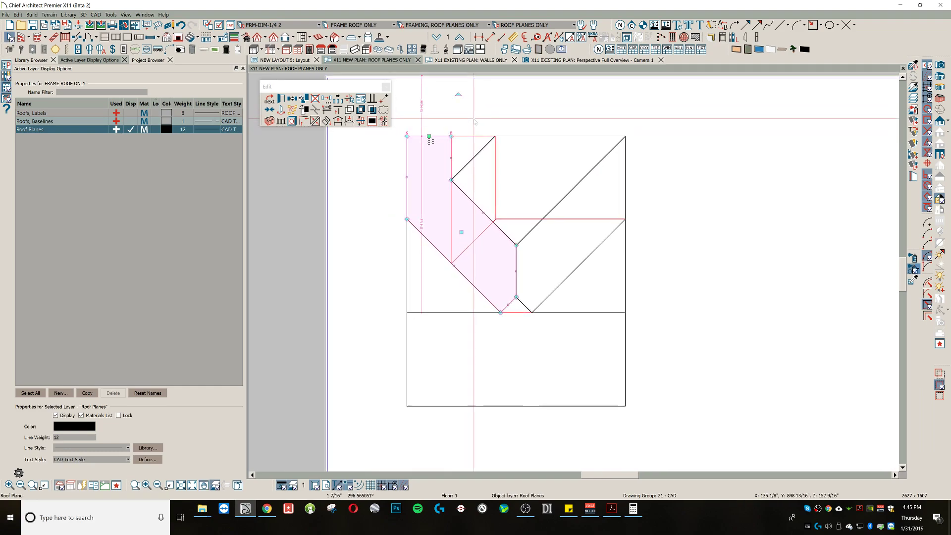
key(Escape)
click(430, 140)
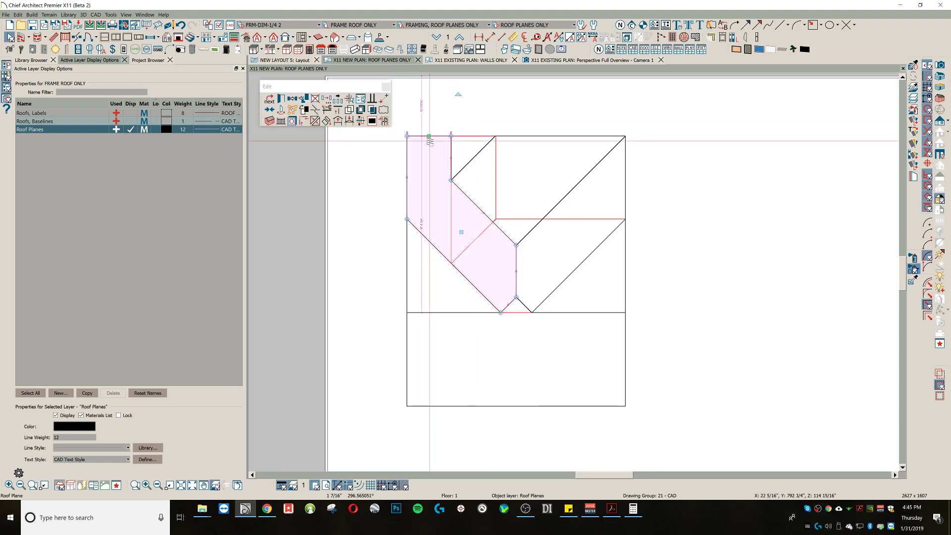
drag(430, 140, 450, 181)
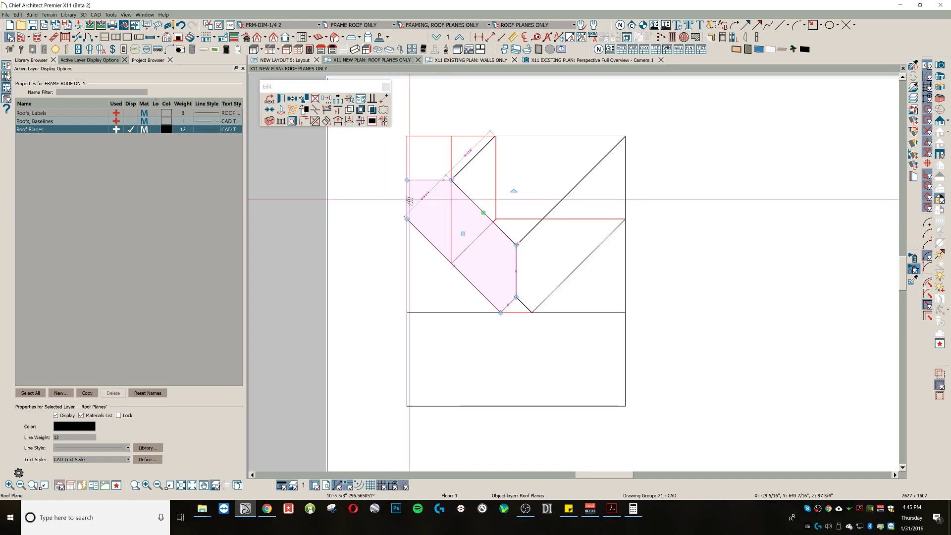
drag(409, 200, 451, 209)
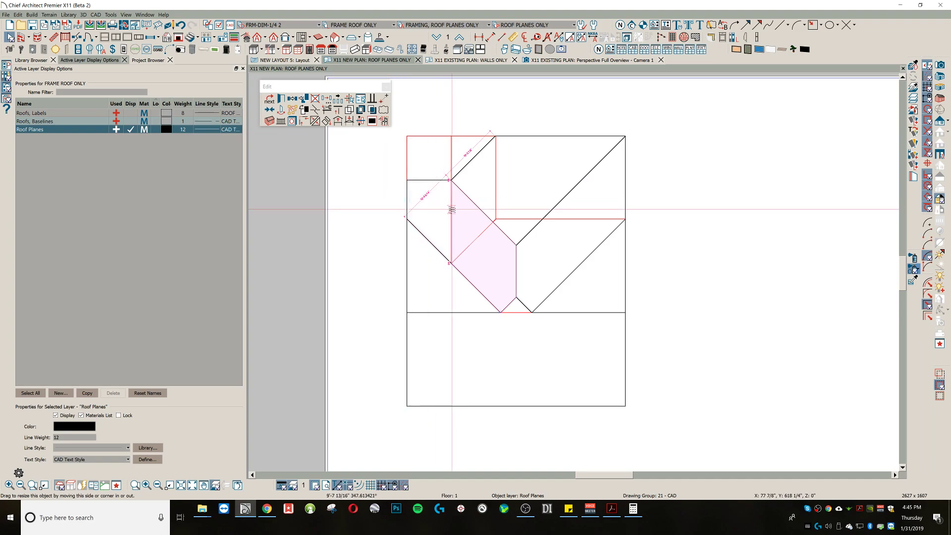
Step: Delete the two triangular roof planes on the left and right sides just above the main ridge of the new plan
click(439, 251)
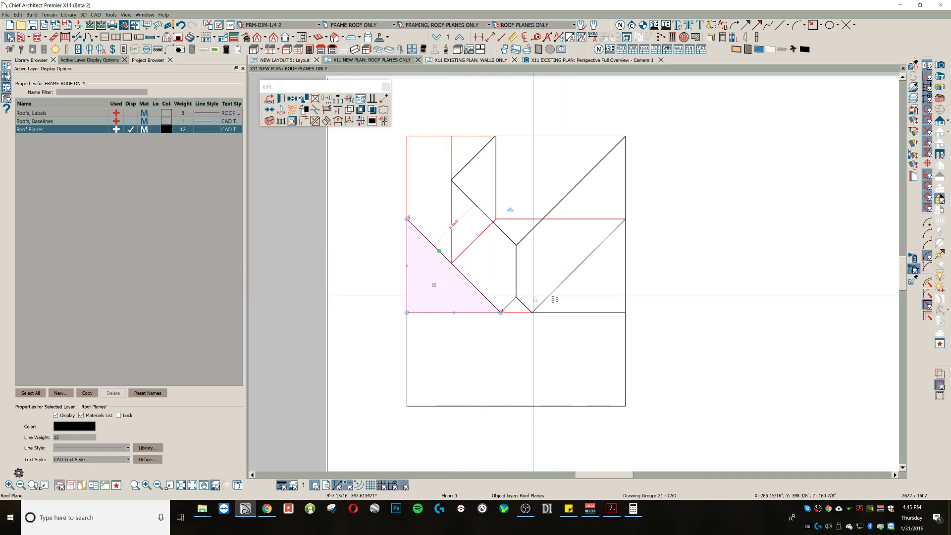
click(573, 270)
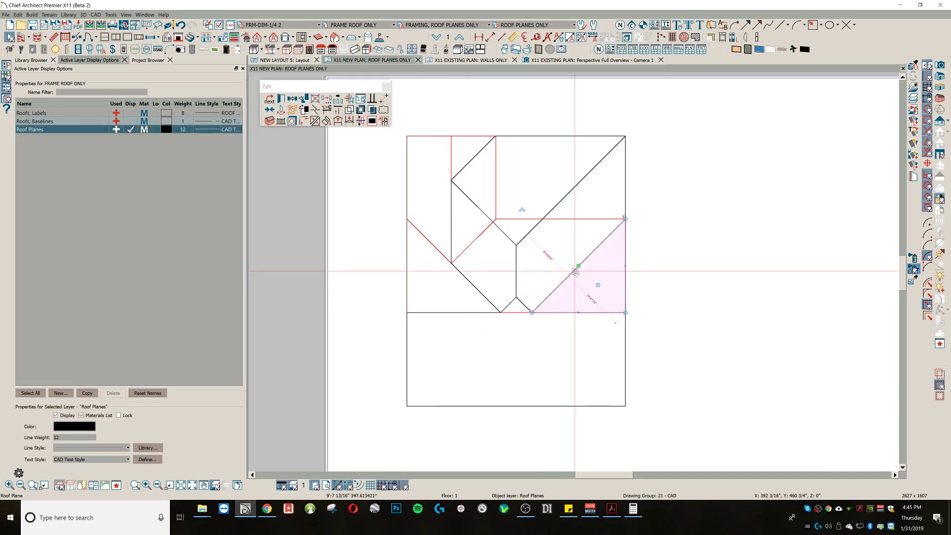
click(664, 220)
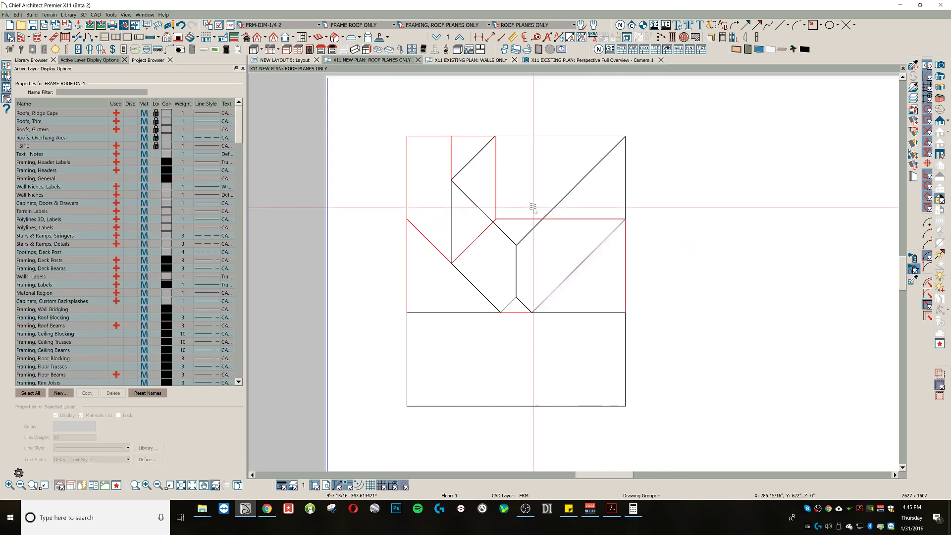
middle_drag(530, 182, 527, 163)
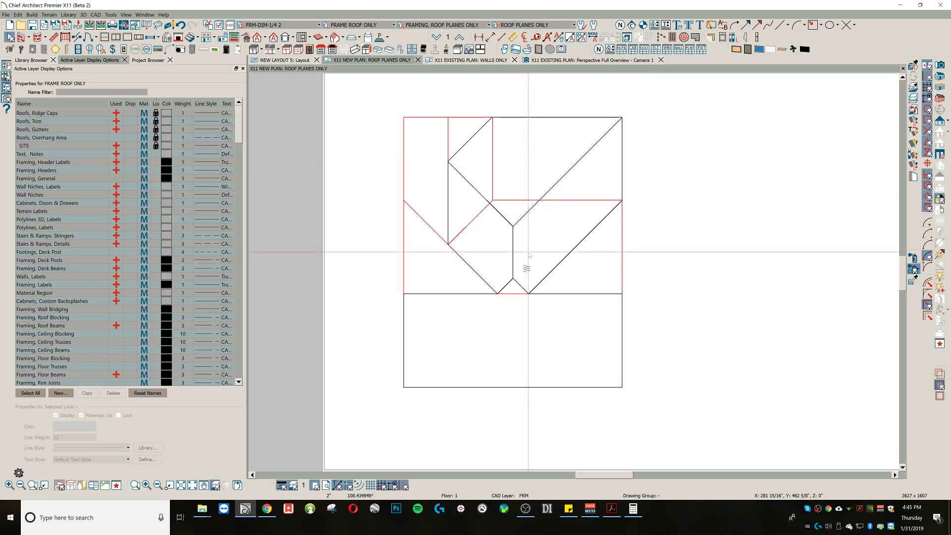
Step: Shrink the new plan's large lower roof plane to the small triangle at the lower end of the short vertical ridge
click(523, 295)
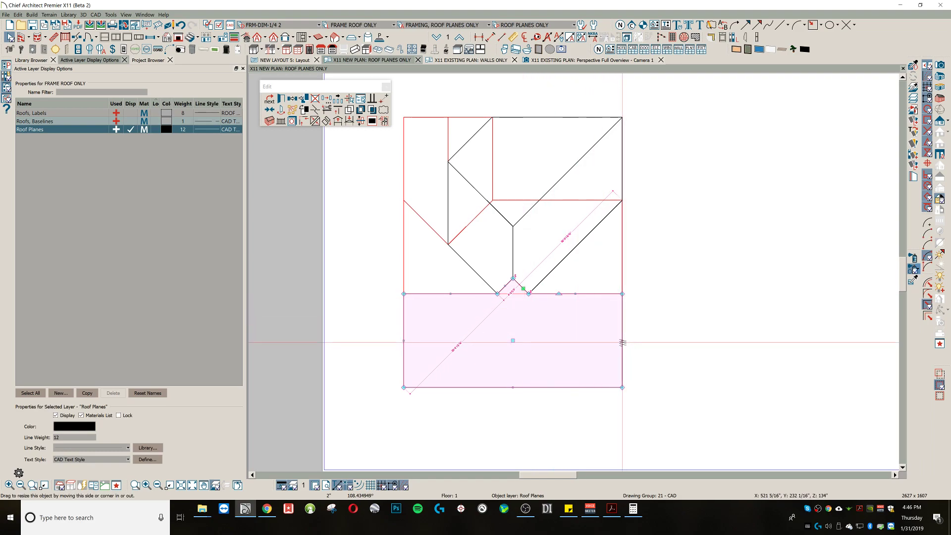
drag(623, 343, 531, 295)
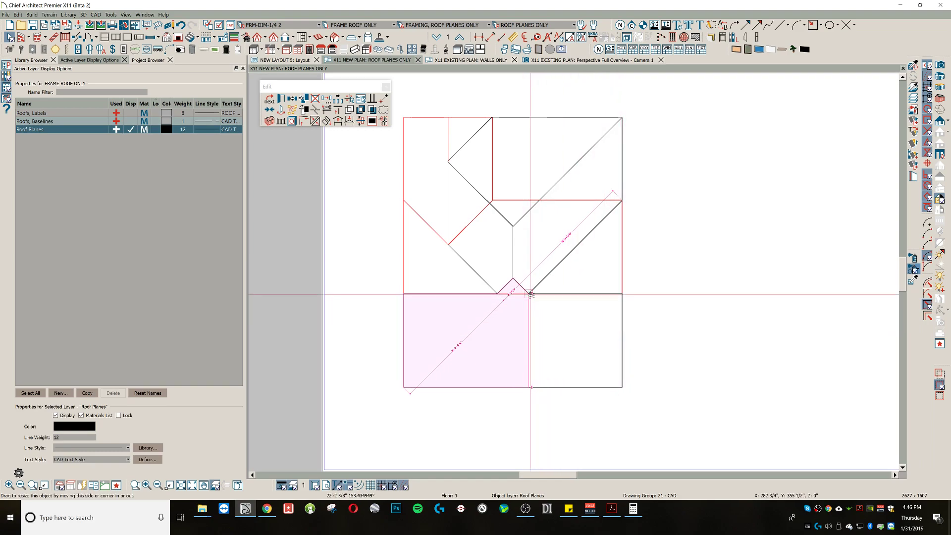
drag(403, 340, 496, 293)
drag(512, 387, 513, 291)
middle_drag(655, 180, 685, 201)
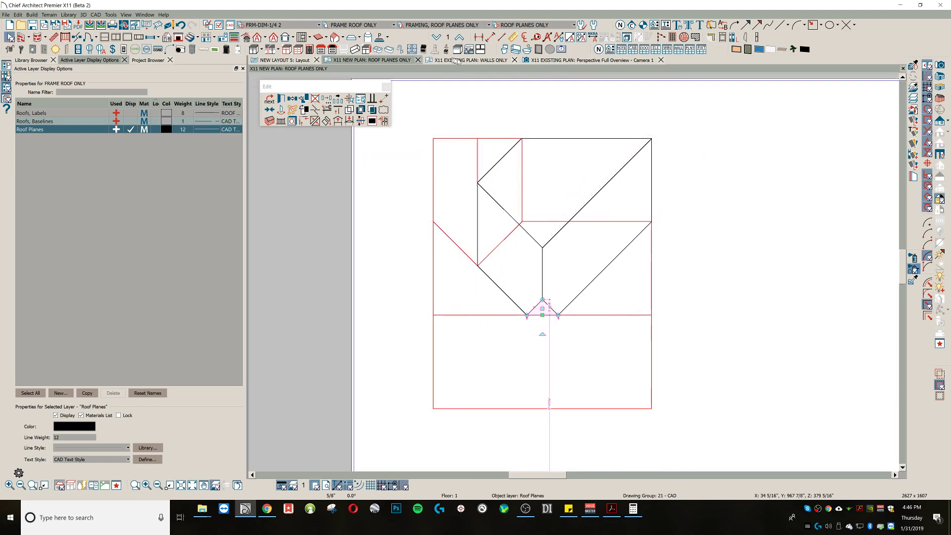
Step: In the existing plan's ROOF PLANE ONLY view, trim the narrow upper roof plane to the new roof's diagonal edge, turning off Auto Rebuild Roofs
key(ctrl+Tab)
click(536, 25)
click(519, 136)
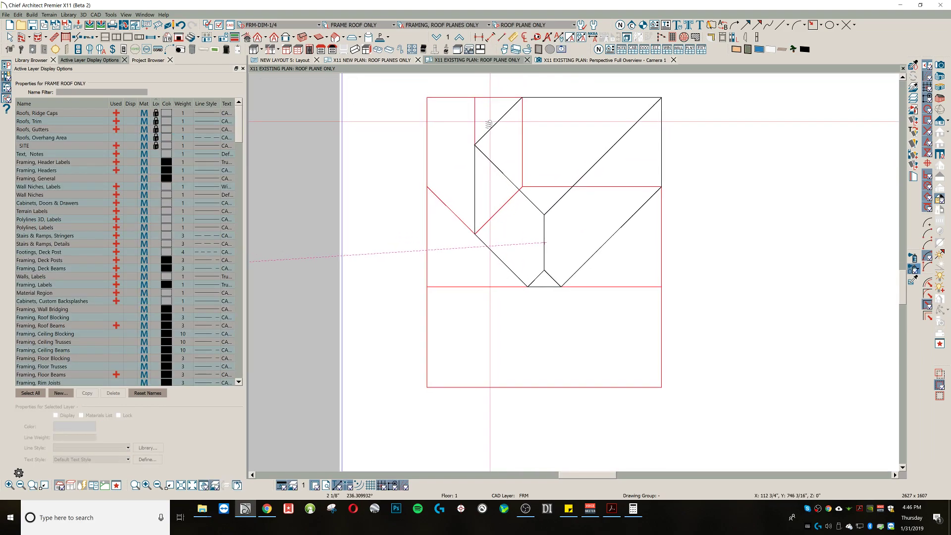
click(520, 122)
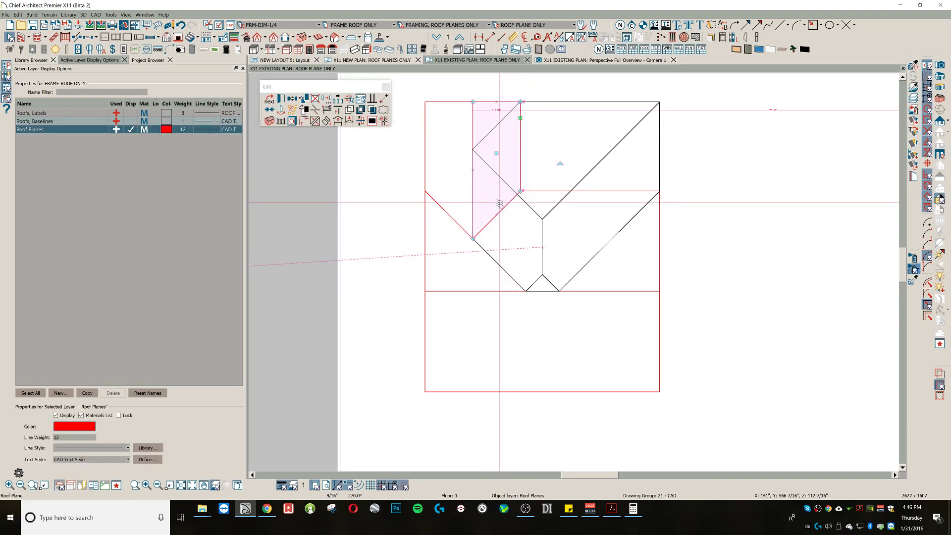
drag(498, 214, 490, 133)
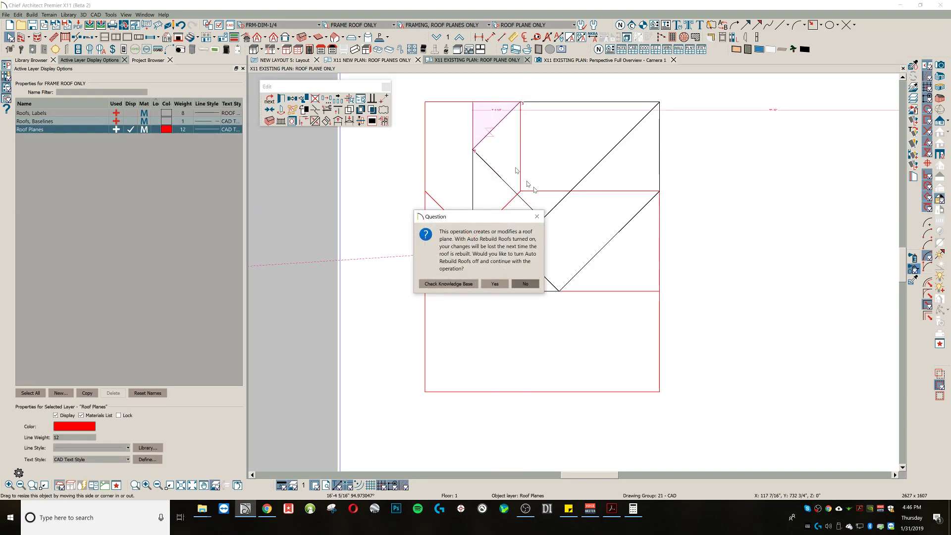
click(497, 284)
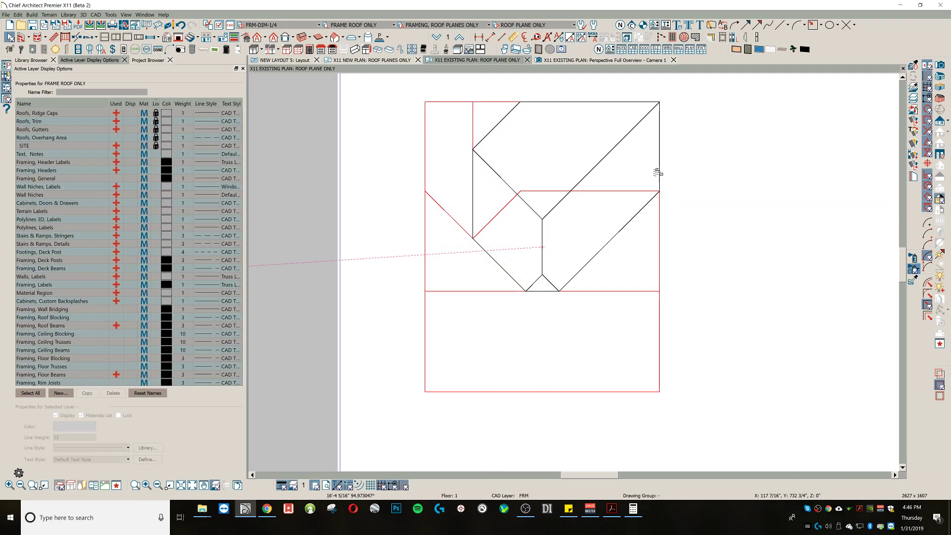
Step: Cut the existing plan's middle roof plane back to the new roof's two diagonal valleys, keeping the triangular parts on both sides
click(550, 187)
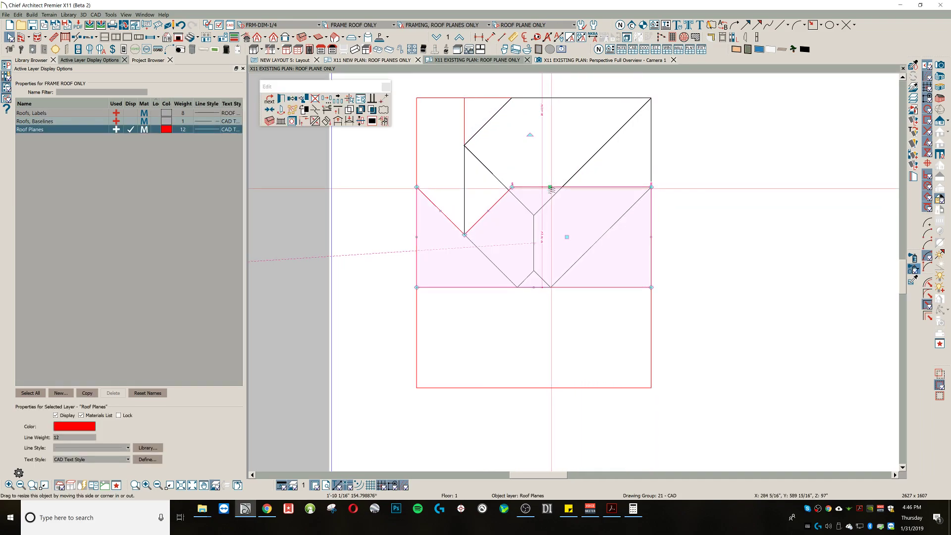
drag(488, 212, 526, 279)
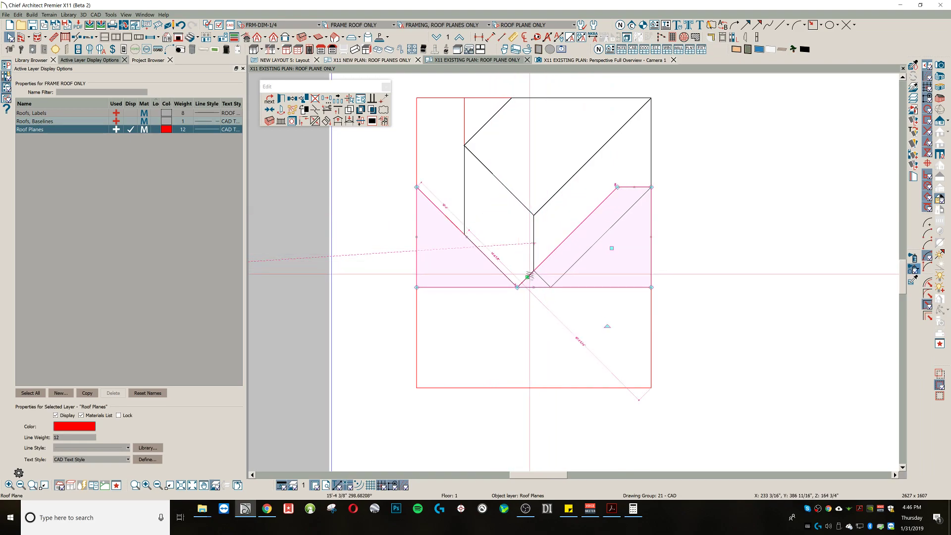
drag(527, 277, 553, 283)
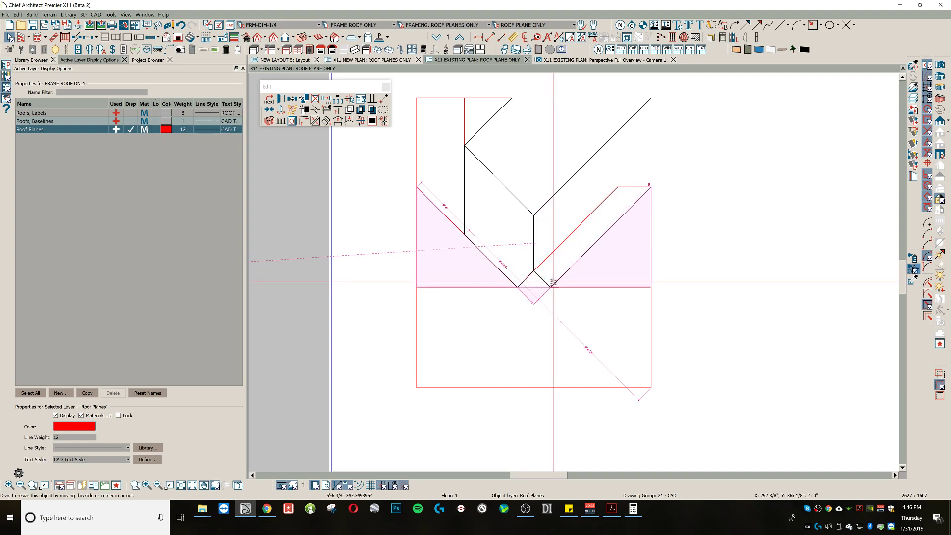
click(530, 309)
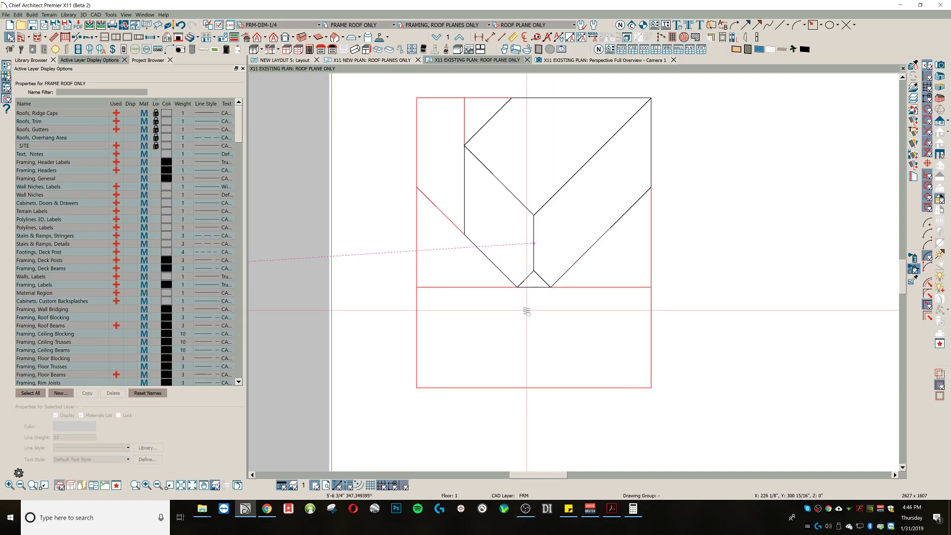
click(557, 282)
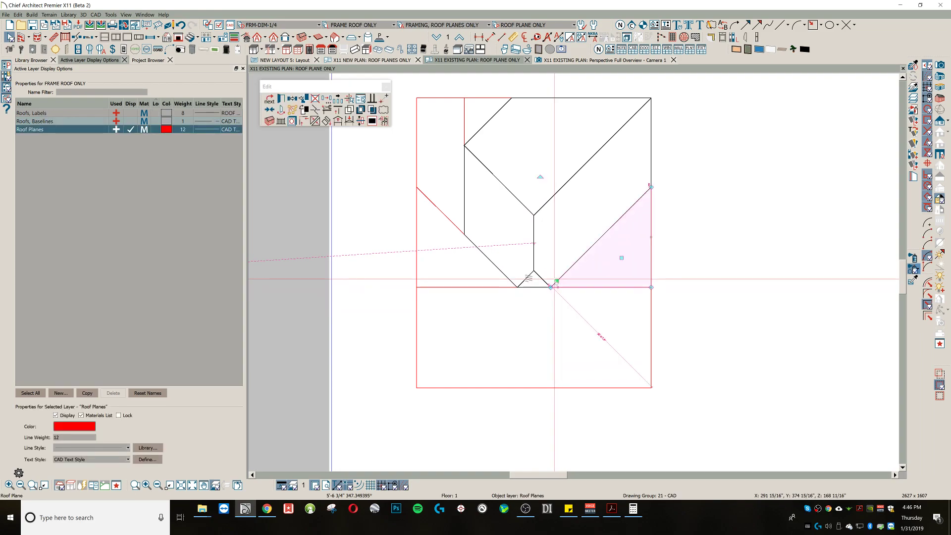
Step: Check the left triangular part of the existing plan's trimmed middle roof plane, then clear the selection
click(503, 273)
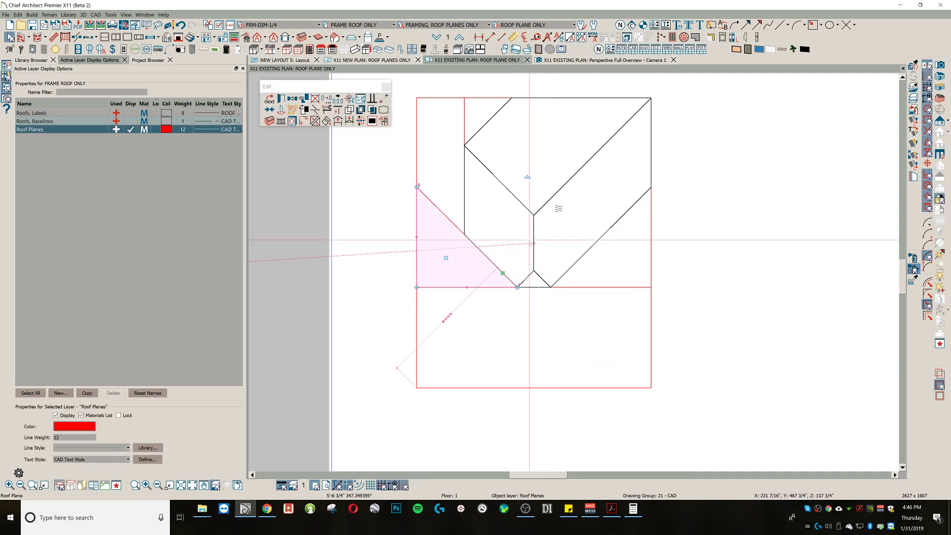
scroll(701, 161, down, 3)
click(788, 128)
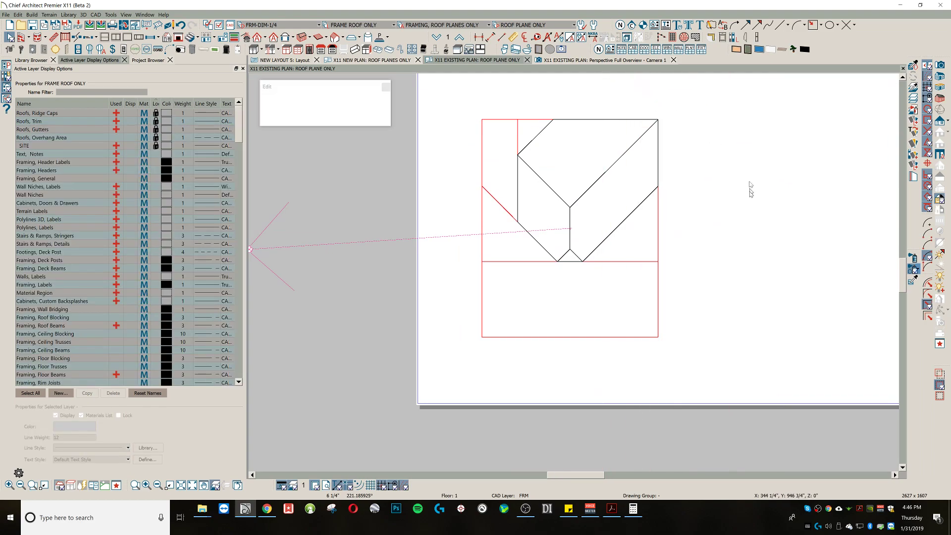
Step: In the existing plan's perspective overview, add X11 NEW PLAN as a reference model using Camera View Set and the Glass House Reference technique
key(ctrl+Tab)
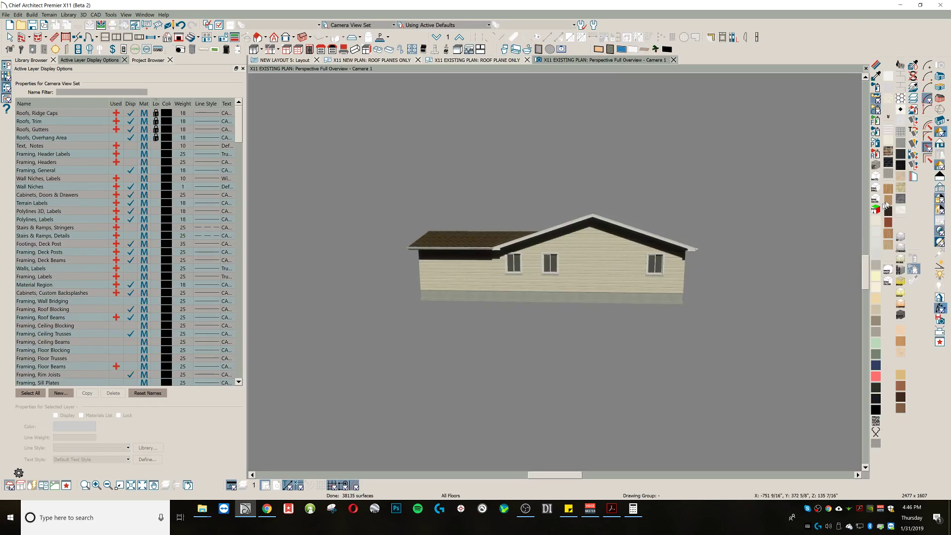
drag(692, 249, 603, 260)
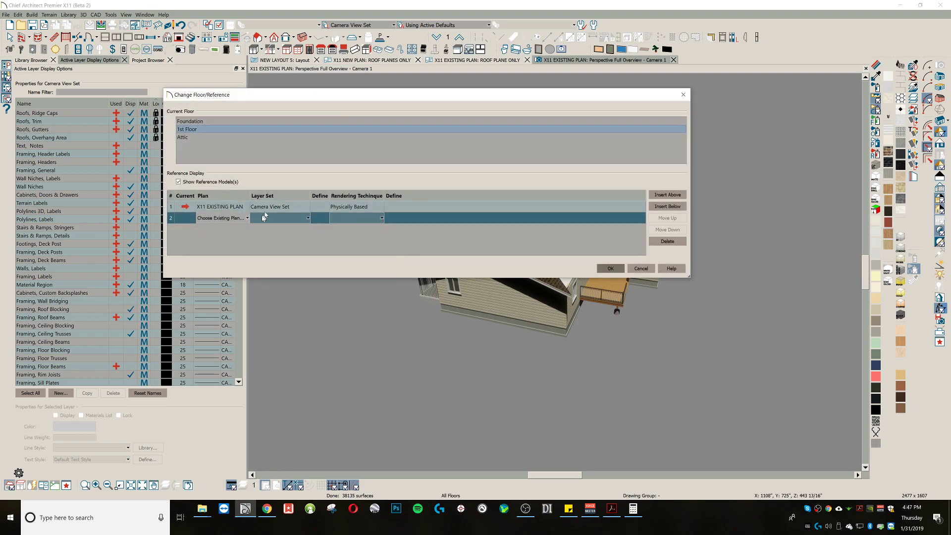
click(247, 219)
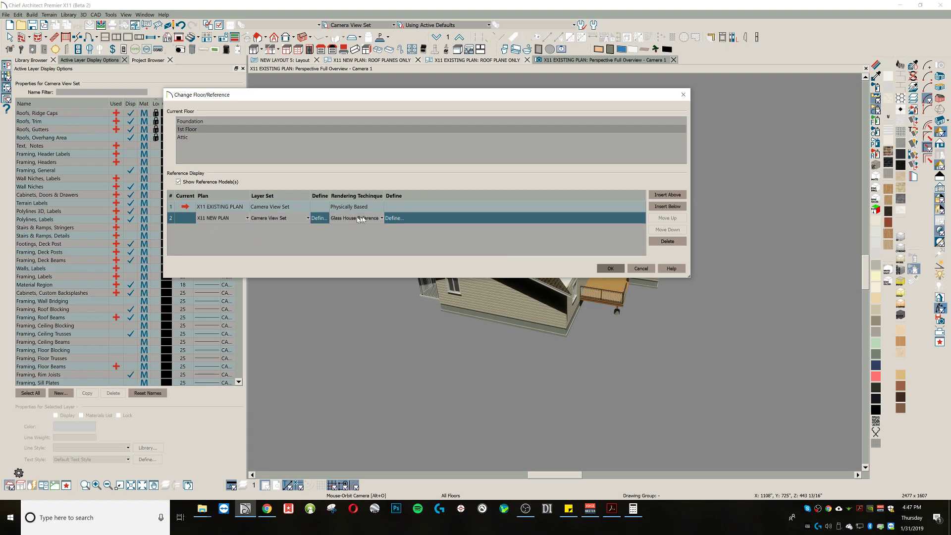
click(603, 269)
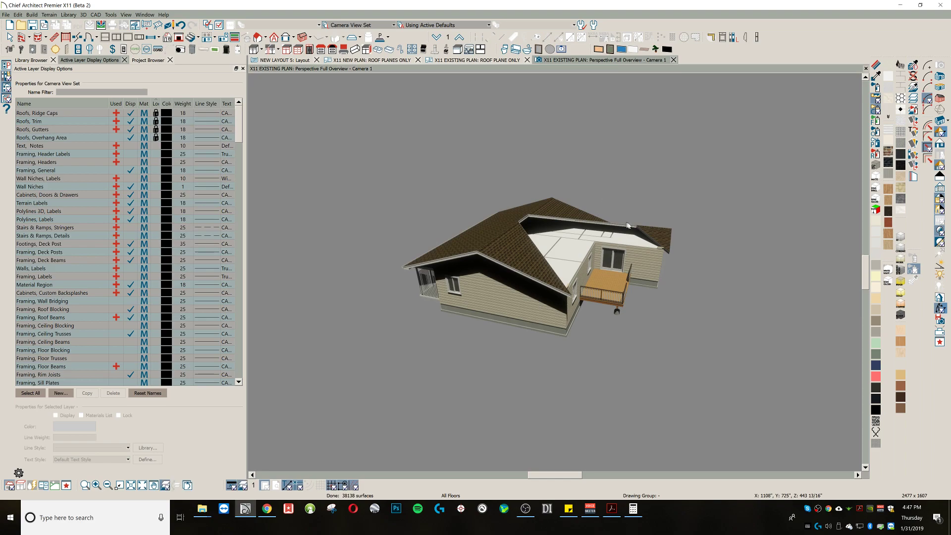
click(638, 219)
middle_drag(649, 238, 621, 233)
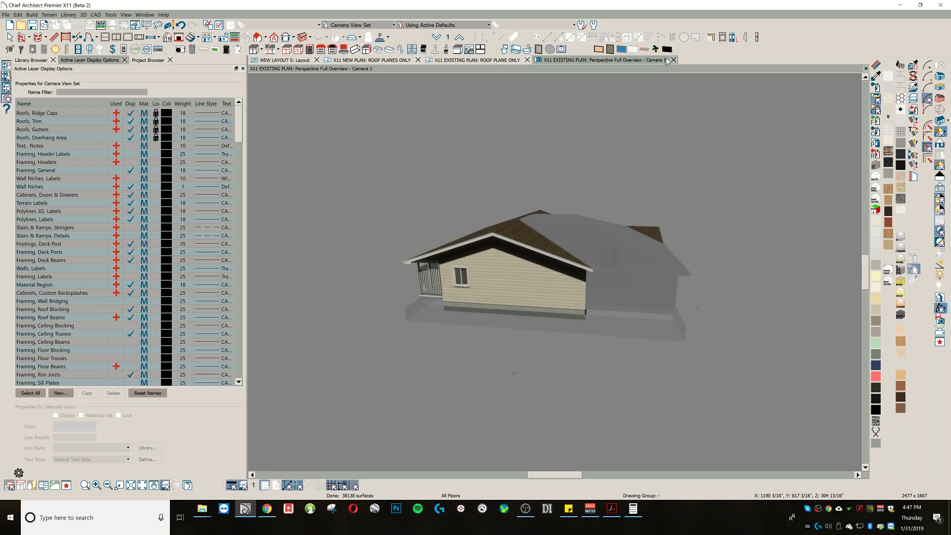
Step: Close the new plan's perspective overview and switch the new plan to its NEW FLOOR PLAN saved view
click(445, 60)
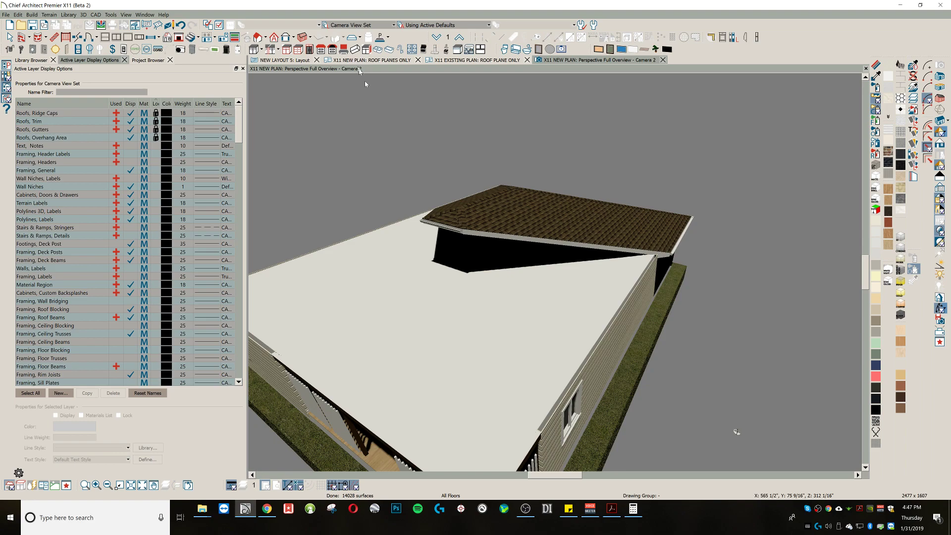
key(ctrl+w)
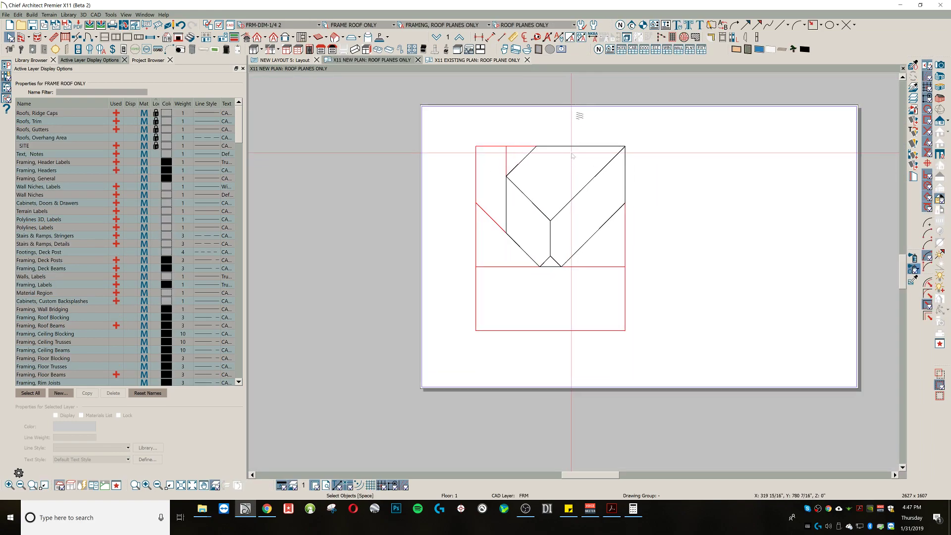
click(556, 25)
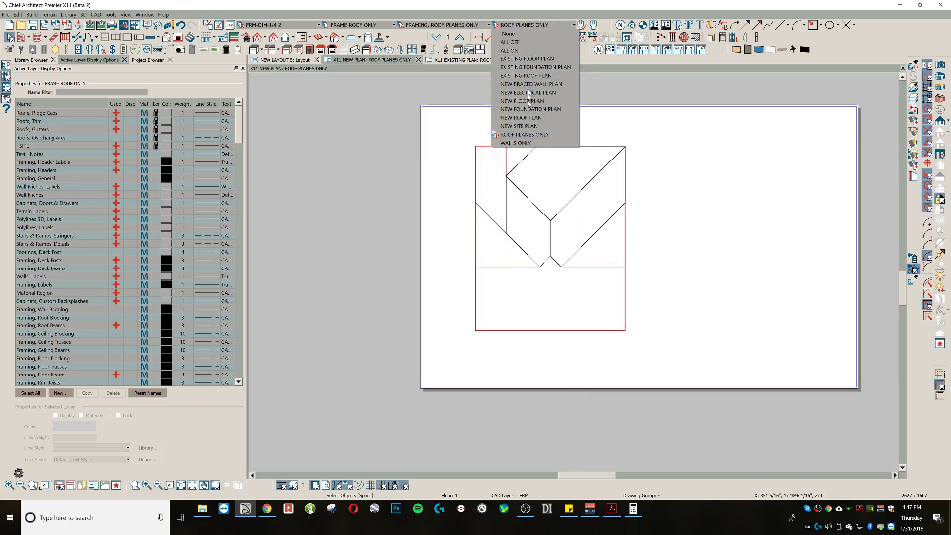
click(528, 101)
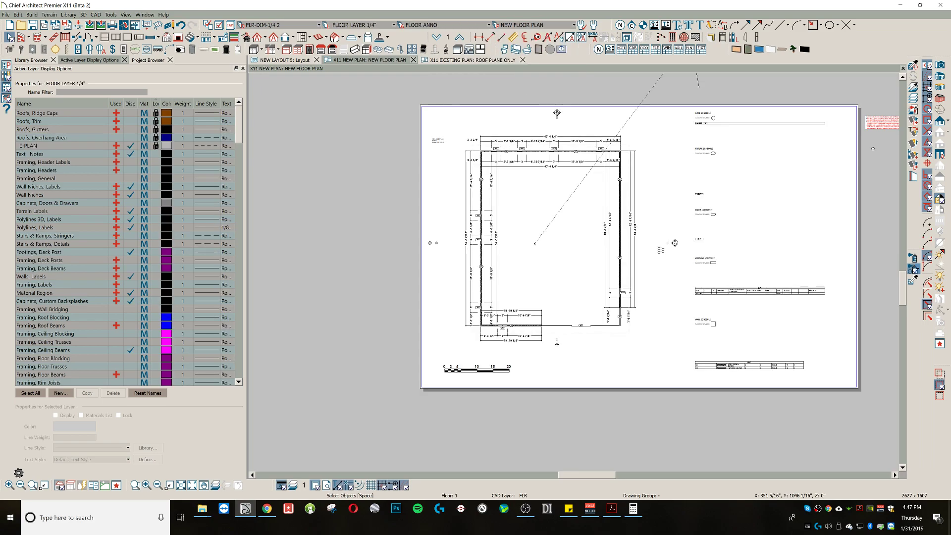
Step: Open the new plan's perspective overview from its camera symbol above the sheet and view the new roof against the existing one
scroll(671, 250, up, 3)
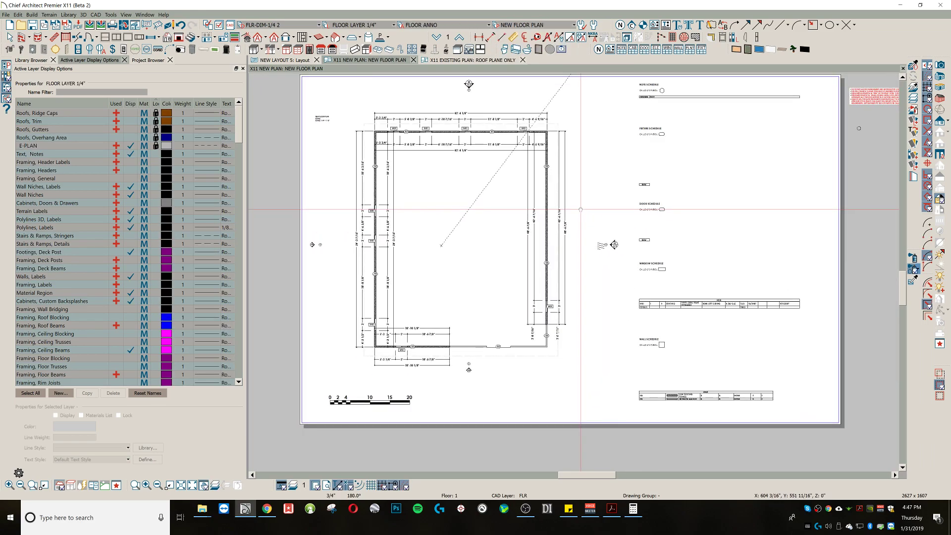
middle_drag(589, 297, 584, 304)
middle_drag(588, 166, 554, 282)
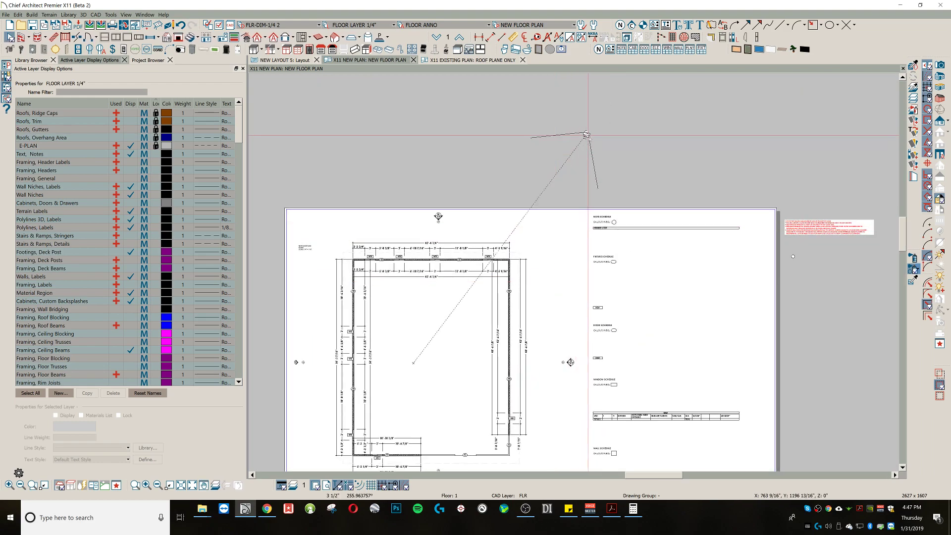
click(563, 141)
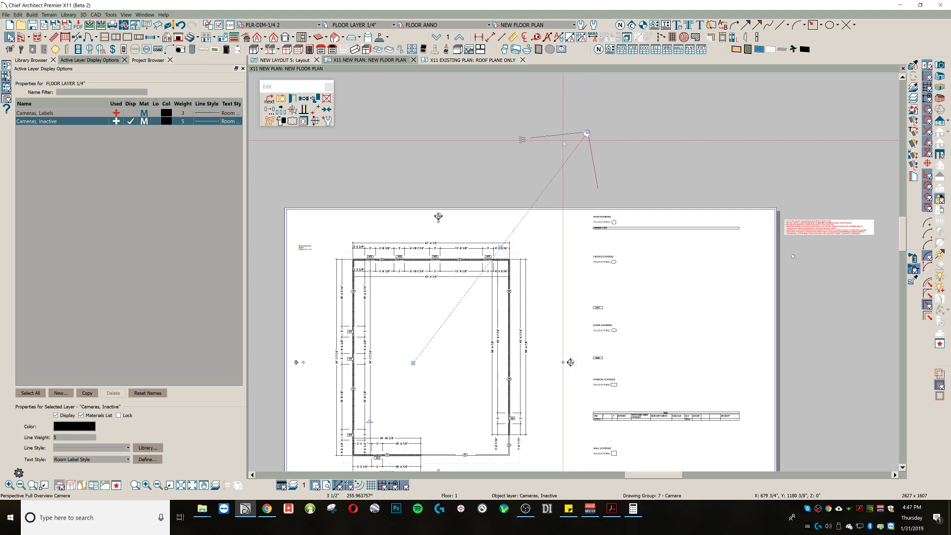
click(283, 101)
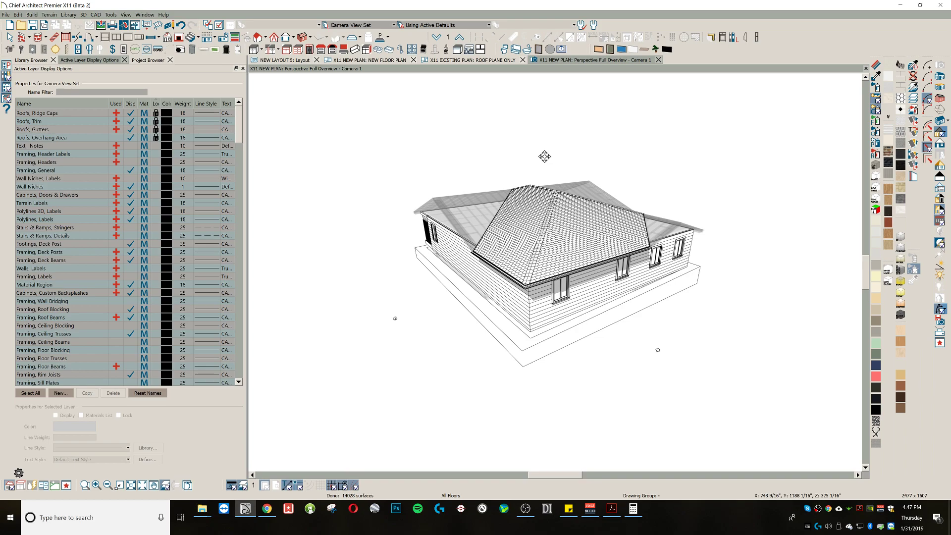
drag(544, 156, 500, 169)
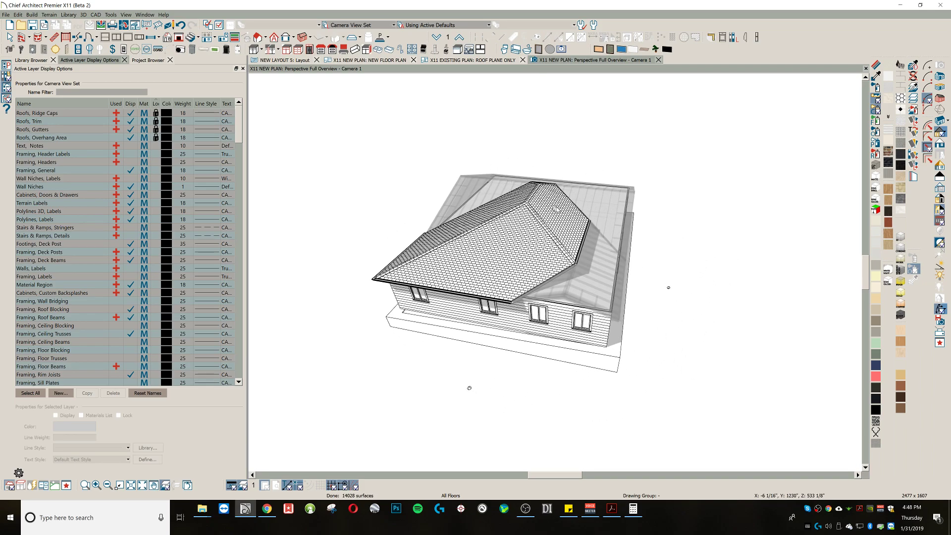
Step: Edit the gutter and eave options of the new plan's multi-sided roof plane that meets the existing roof
click(579, 230)
double_click(550, 252)
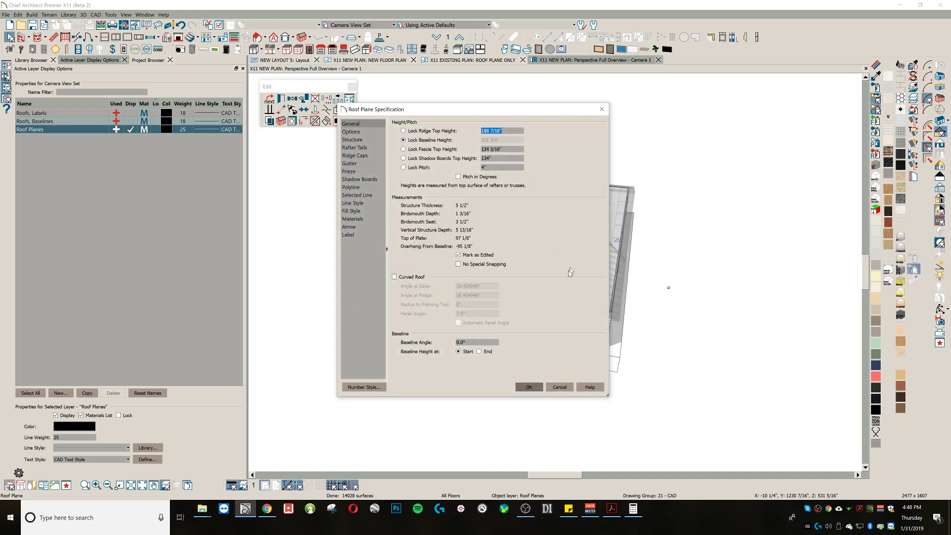
click(349, 163)
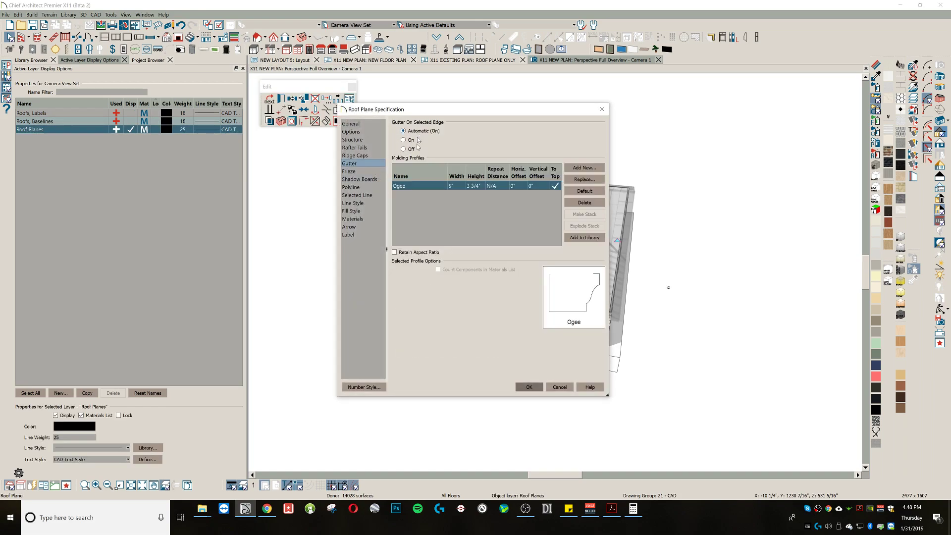
click(364, 132)
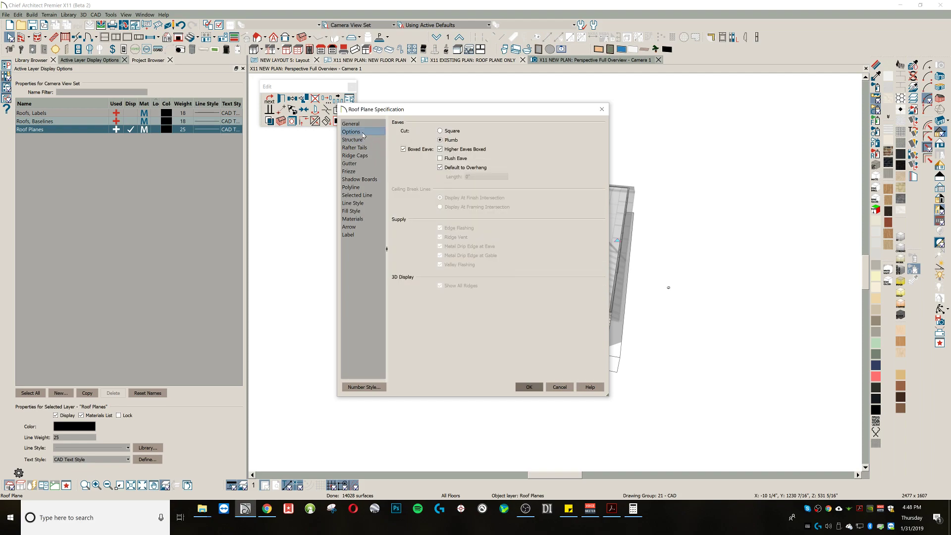
click(528, 387)
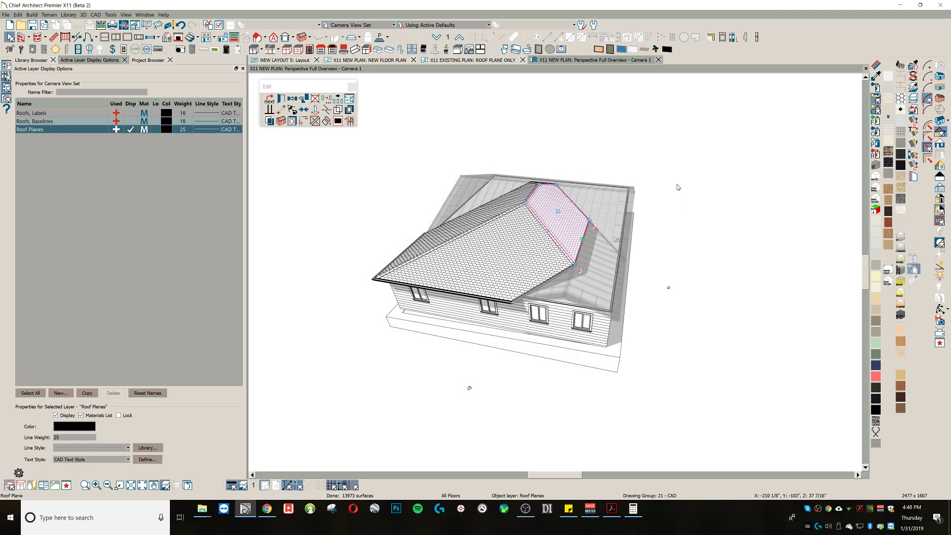
Step: Inspect the small triangular roof plane and the junction of the new and existing roofs from several sides
key(o)
drag(677, 185, 453, 223)
key(space)
click(552, 255)
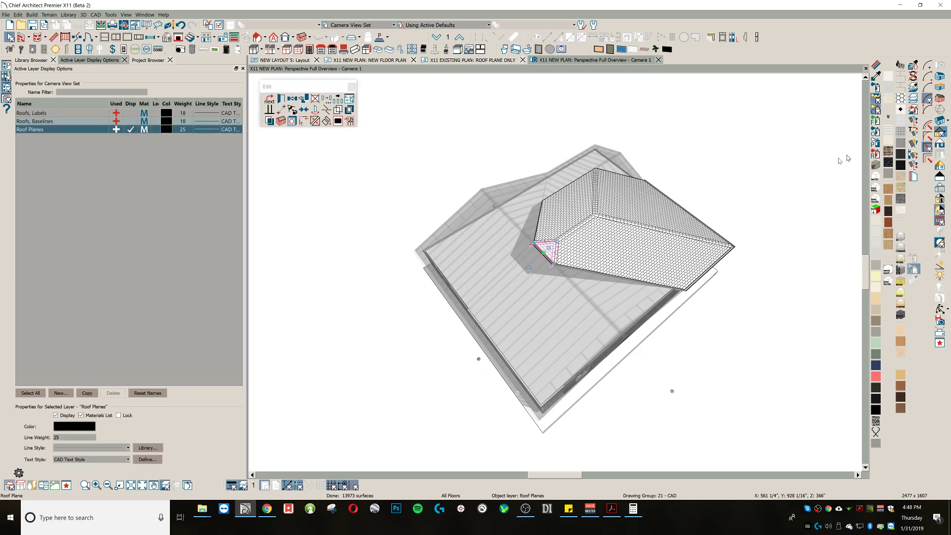
key(o)
drag(781, 287, 455, 84)
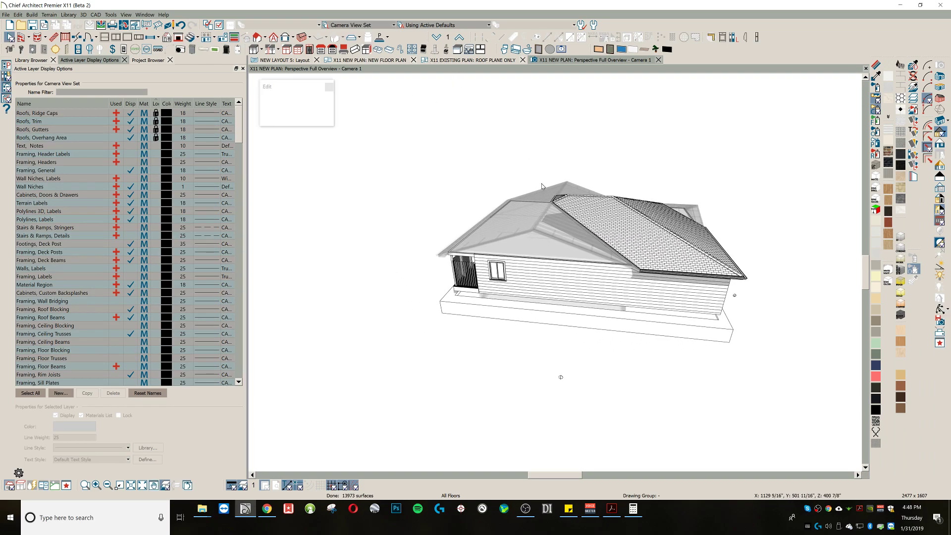
Step: In the new floor plan, turn on the reference display to show the existing plan beneath it
key(ctrl+Tab)
middle_drag(537, 268, 544, 163)
scroll(468, 230, up, 1)
scroll(534, 201, up, 1)
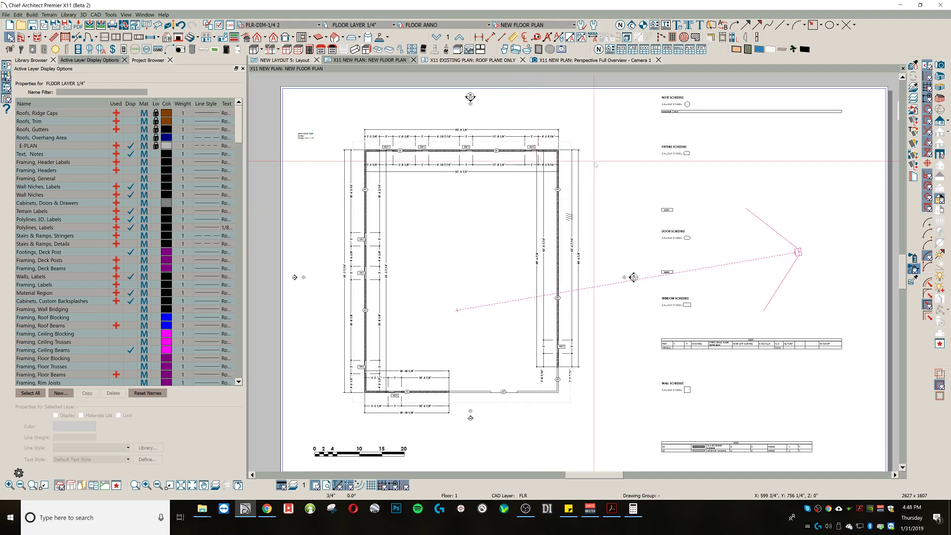
click(293, 486)
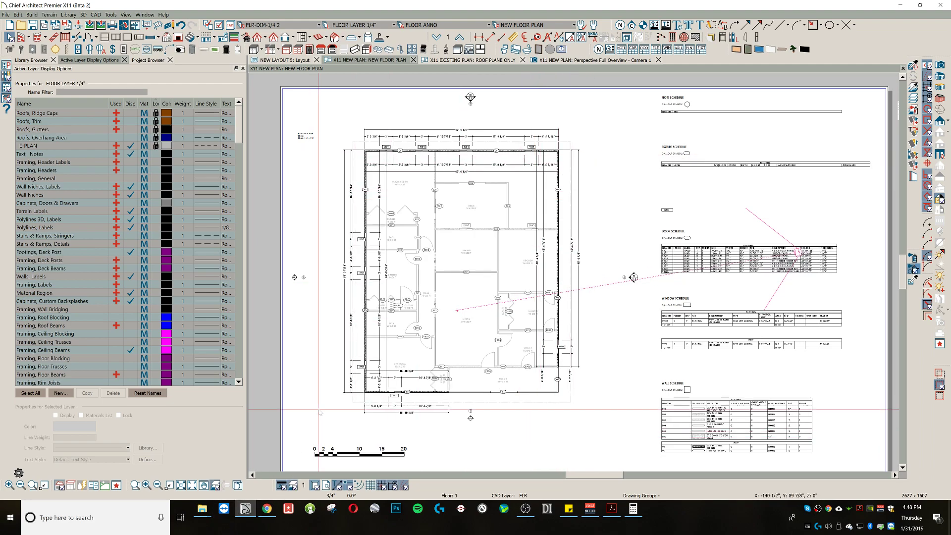
scroll(469, 173, up, 1)
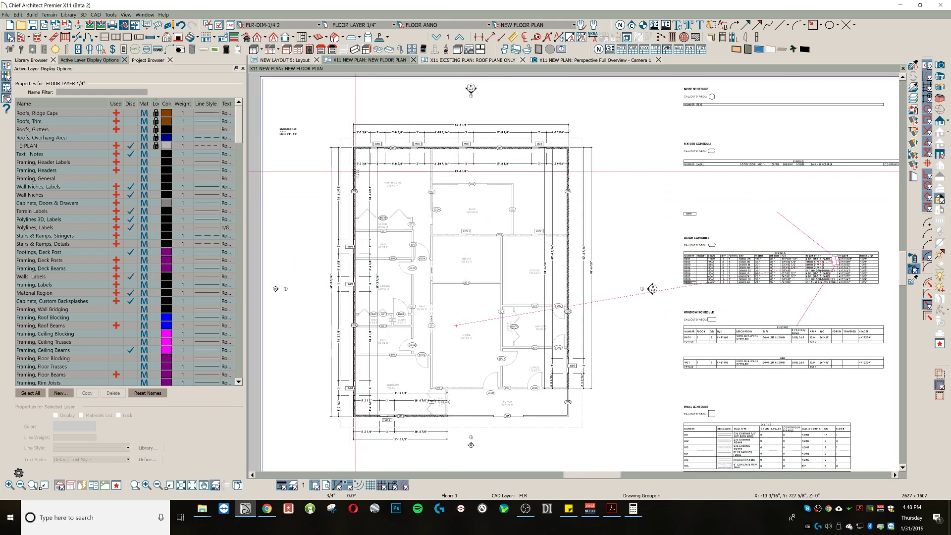
Step: Delete the new plan's exterior walls along the left, upper and right sides and the lower-left front, keeping only the walls around the lower-right porch
click(356, 172)
key(Delete)
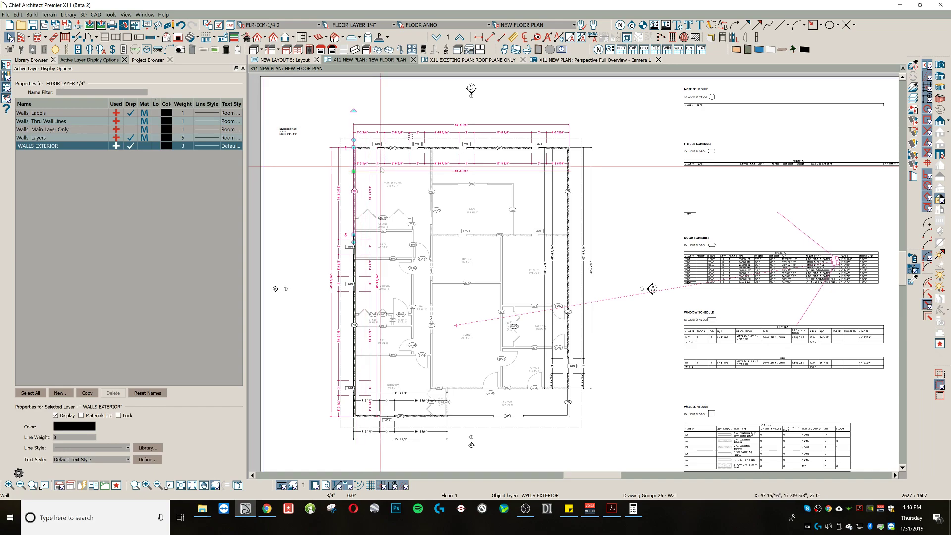
click(435, 146)
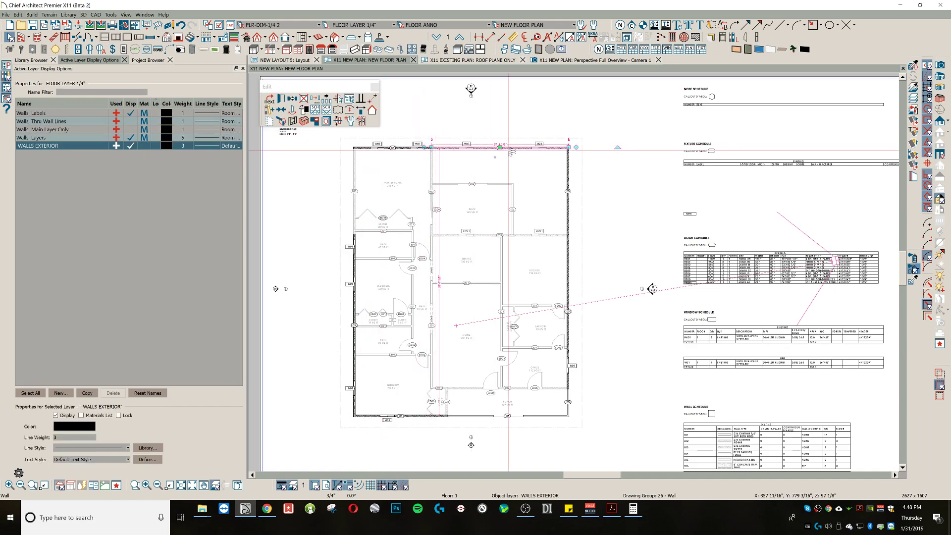
key(Delete)
click(398, 147)
key(Delete)
click(568, 172)
key(Delete)
click(568, 265)
key(Delete)
click(425, 417)
key(Delete)
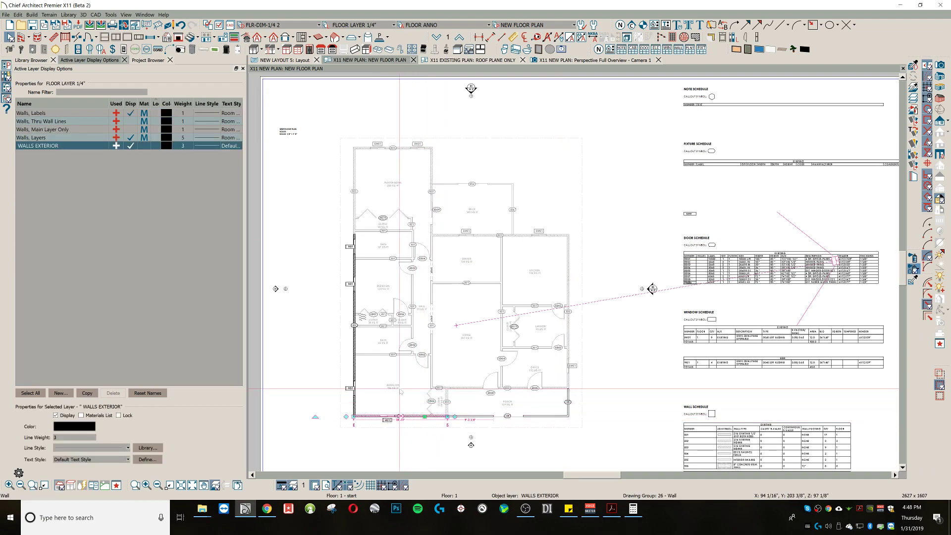
click(354, 298)
key(Delete)
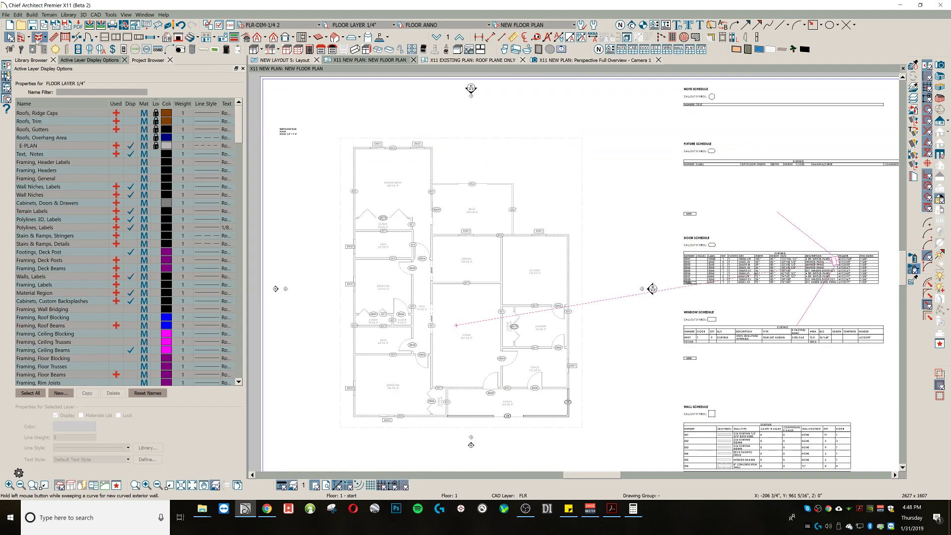
Step: Draw two exterior walls: one horizontally from the master bedroom's upper-right corner, one vertically upward from the kitchen's upper-right corner
scroll(451, 133, up, 3)
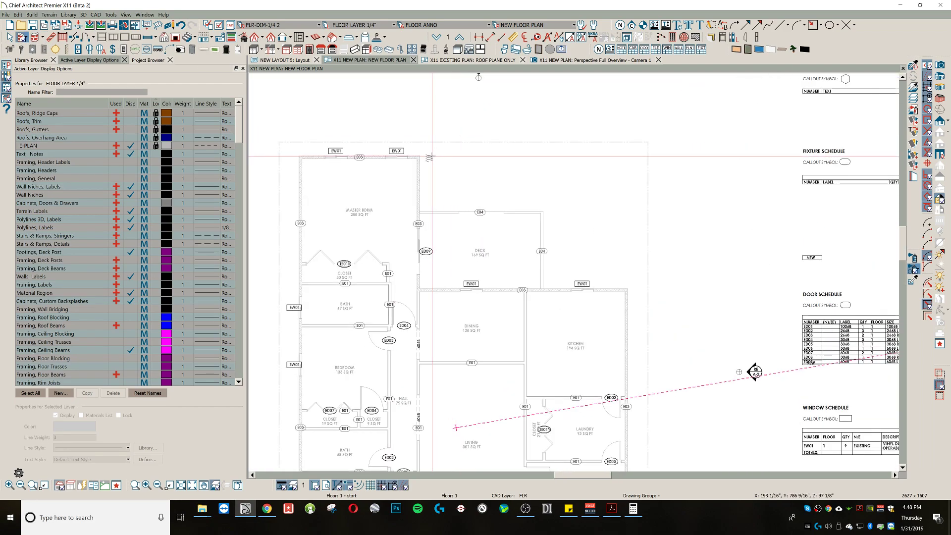
drag(421, 158, 616, 167)
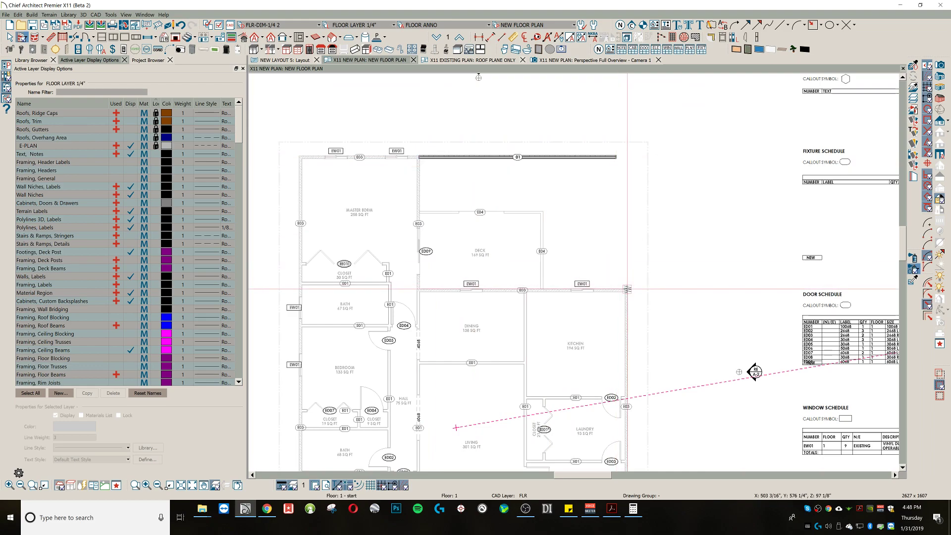
scroll(627, 291, up, 3)
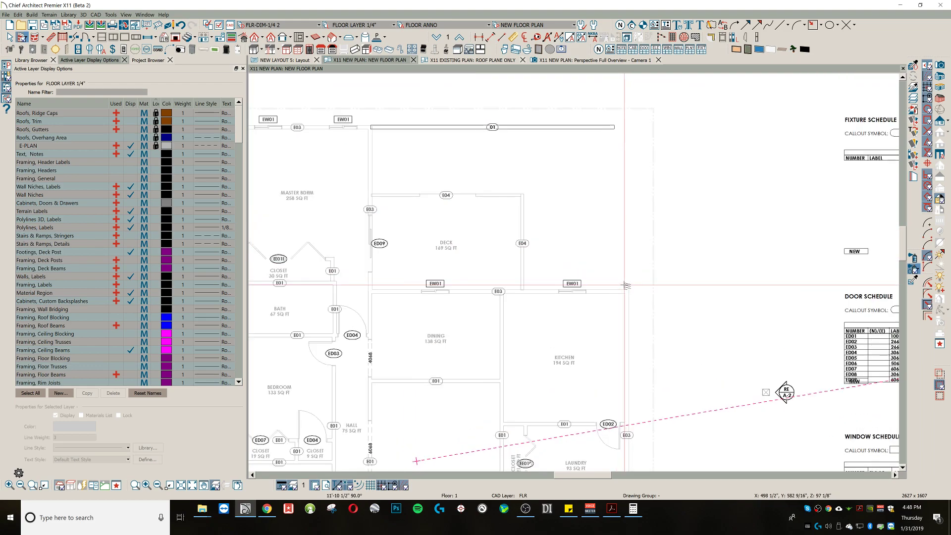
drag(625, 281, 617, 101)
middle_drag(722, 180, 724, 274)
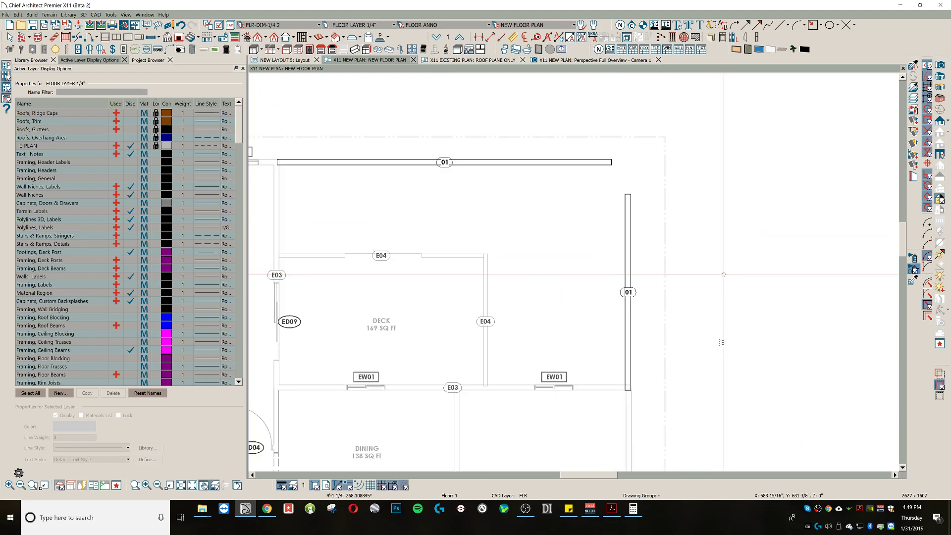
Step: Reverse the layers of the vertical exterior wall above the kitchen corner
scroll(724, 274, down, 2)
key(space)
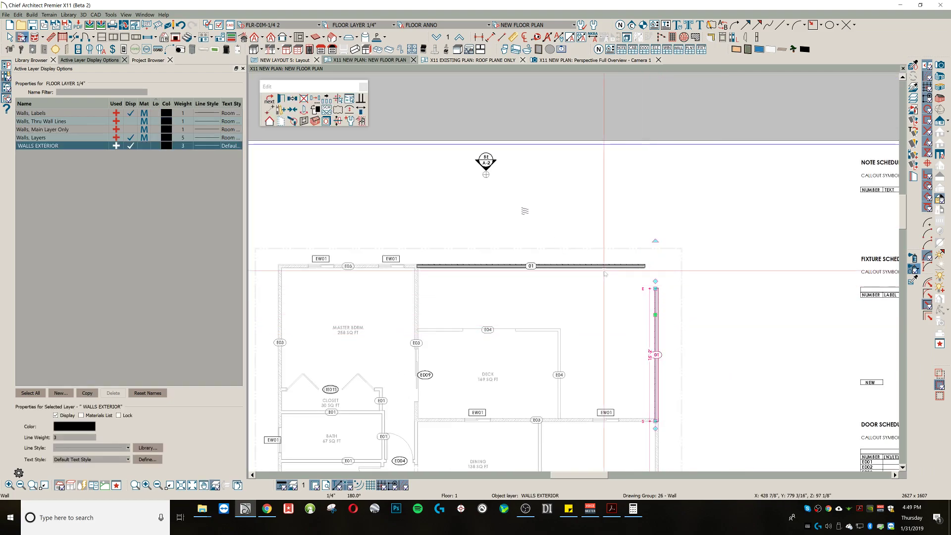
click(360, 112)
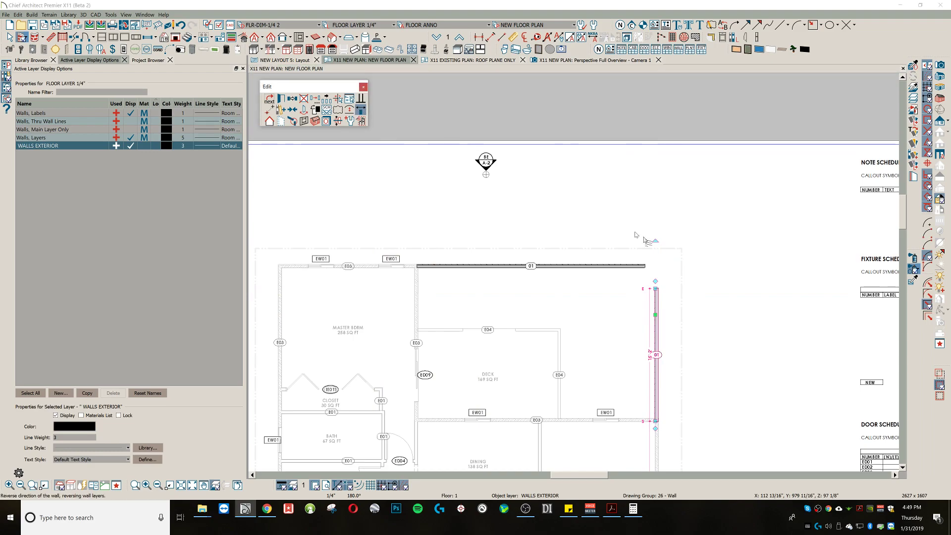
Step: Extend the vertical exterior wall upward and the horizontal one sideways so they meet at the addition's upper-right corner
drag(658, 289, 642, 266)
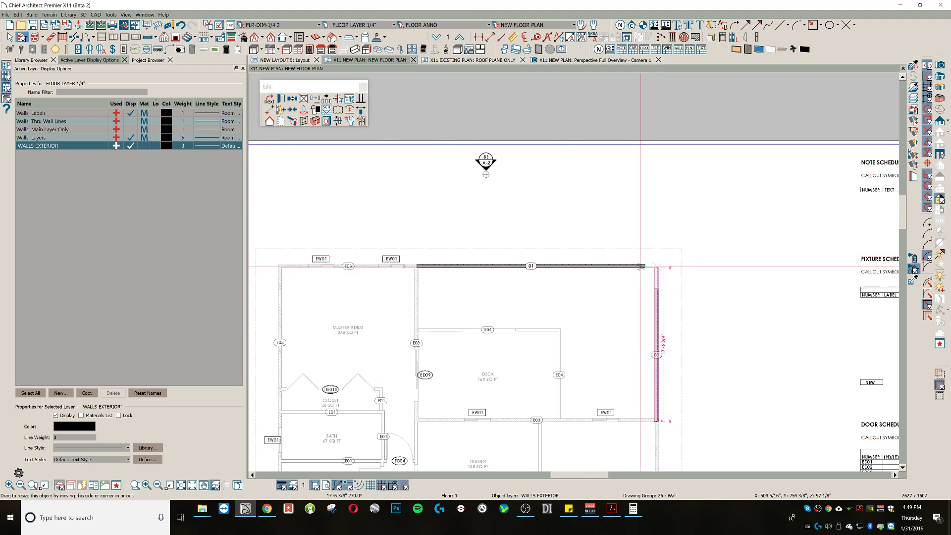
click(643, 266)
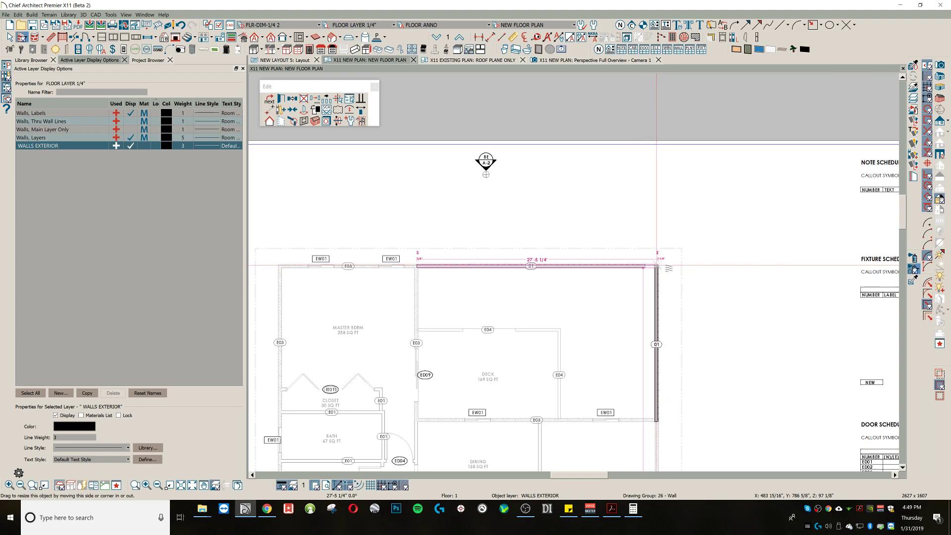
drag(657, 265, 658, 266)
middle_drag(662, 416, 640, 308)
scroll(639, 308, up, 2)
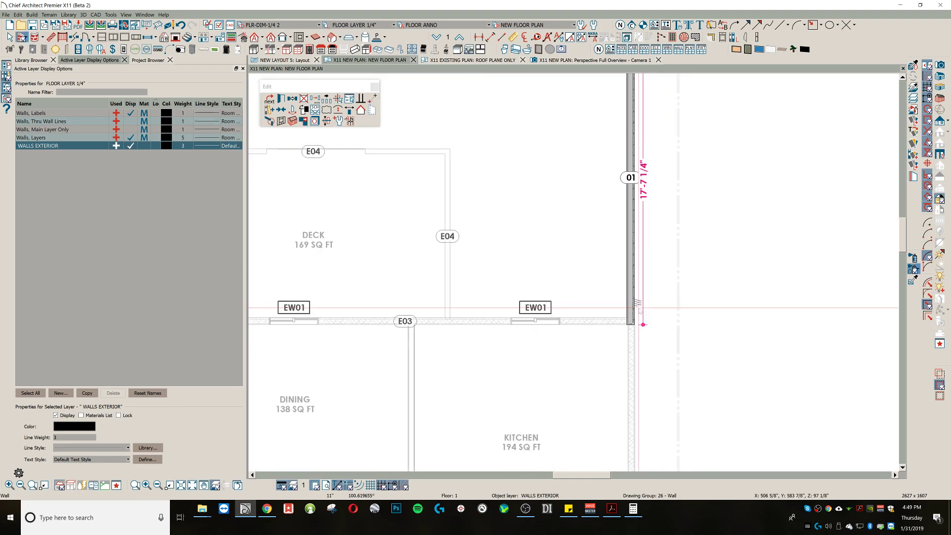
scroll(638, 308, up, 1)
click(632, 293)
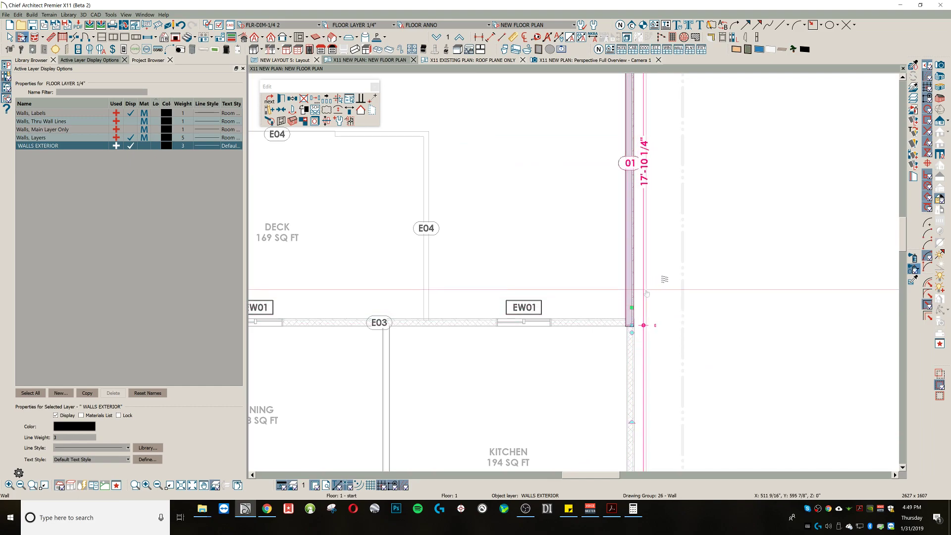
scroll(713, 260, down, 1)
scroll(841, 406, down, 5)
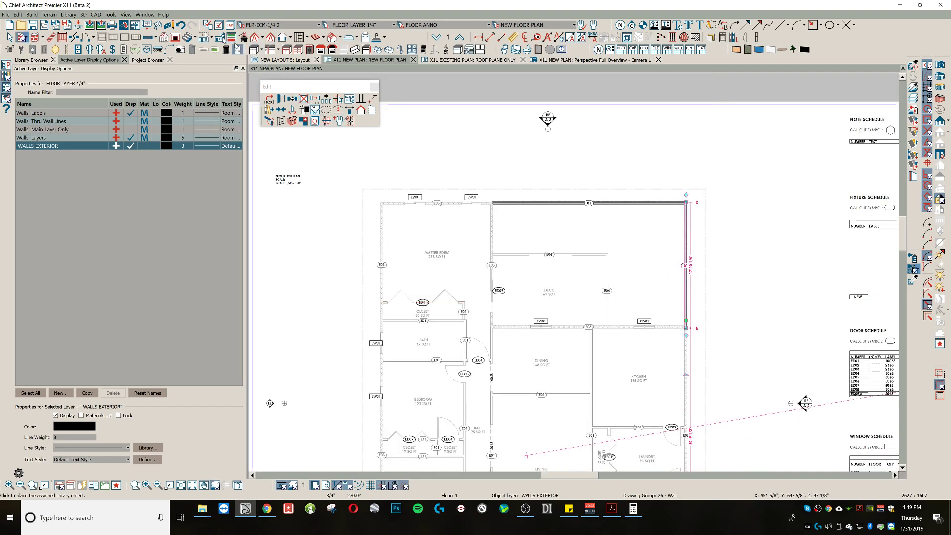
Step: Draw straight interior walls along the addition's lower side and up its left side beside the master bedroom to close the room
click(28, 40)
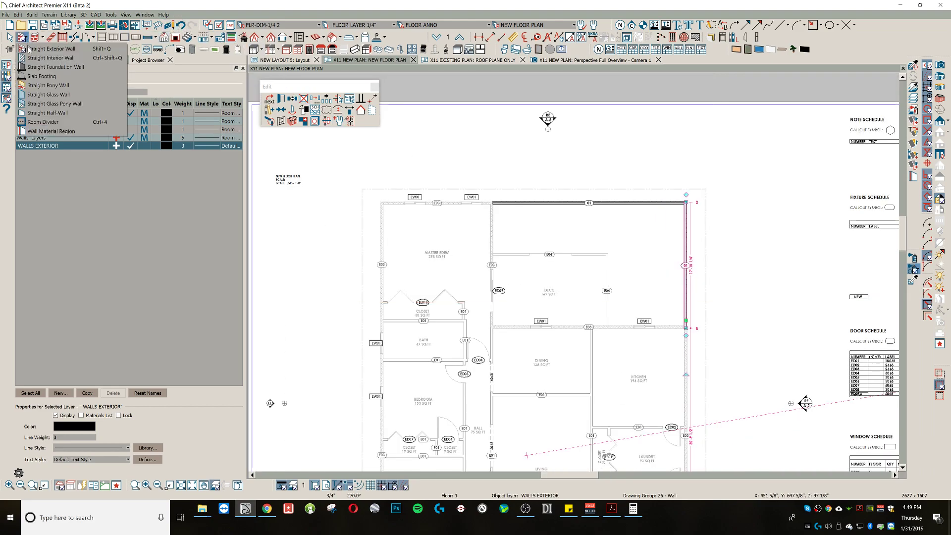
click(50, 52)
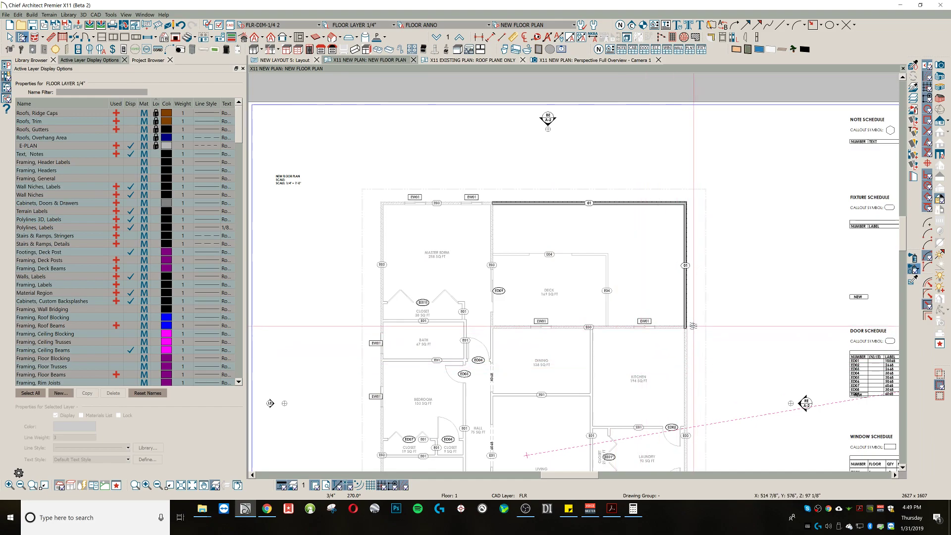
drag(653, 333, 496, 265)
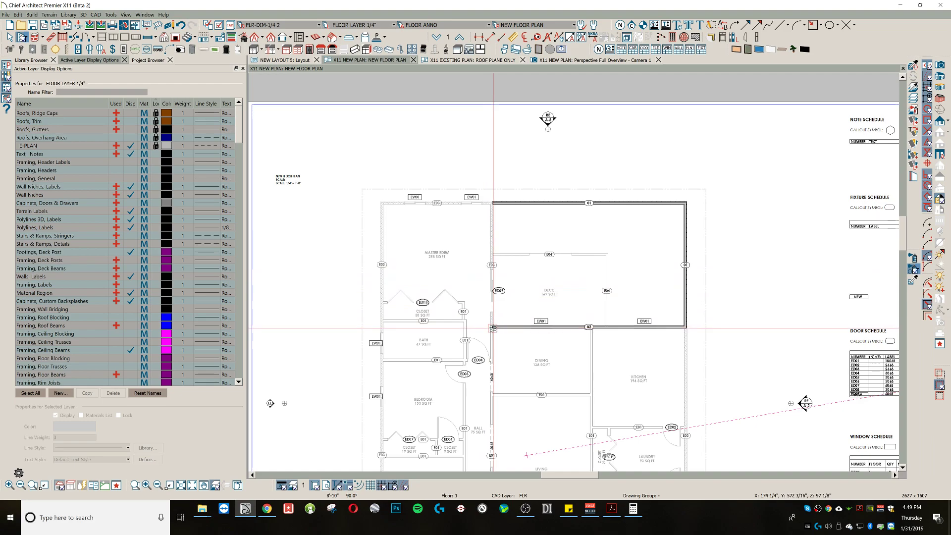
click(494, 328)
scroll(493, 328, up, 3)
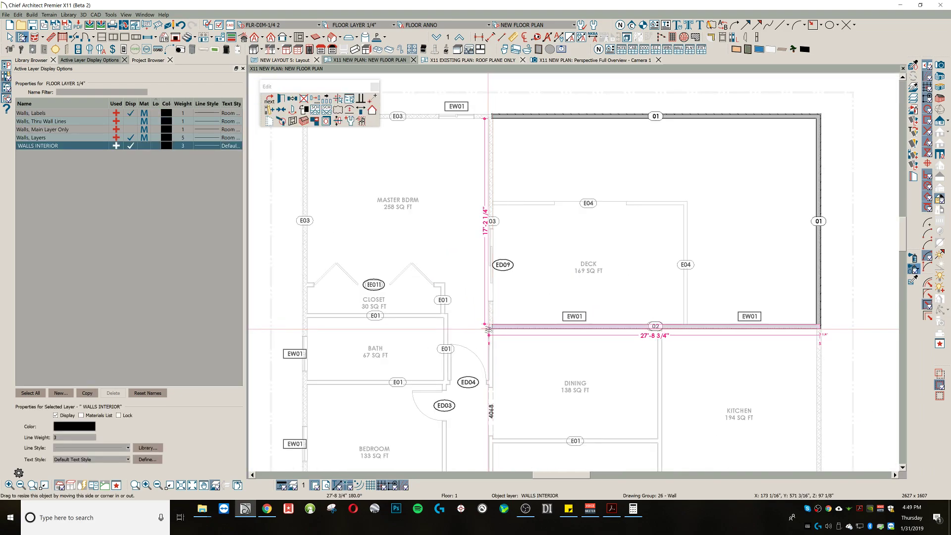
drag(482, 328, 498, 110)
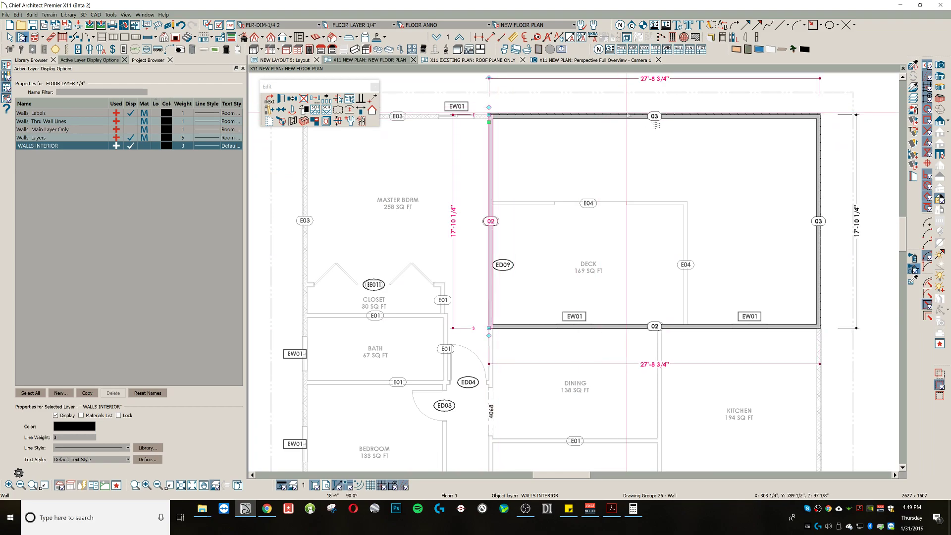
scroll(731, 221, down, 5)
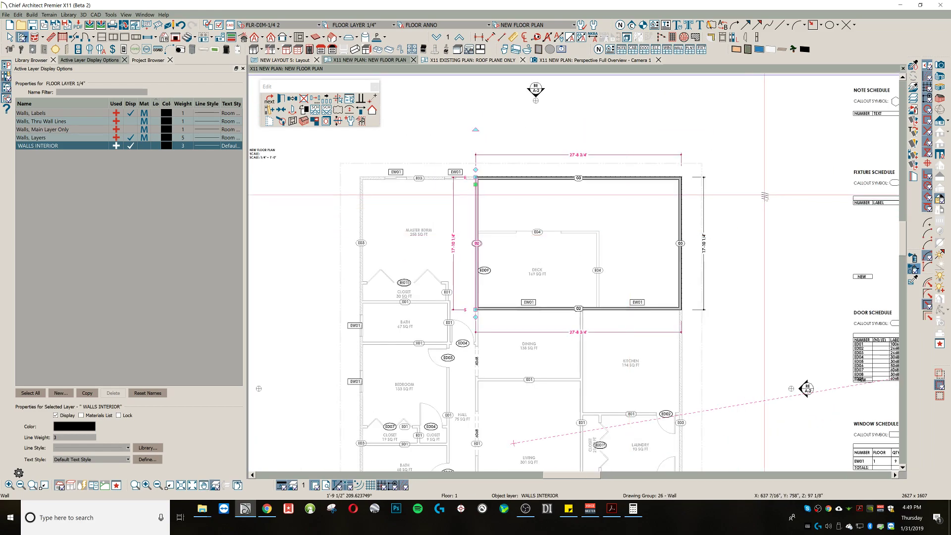
click(765, 195)
scroll(635, 262, down, 1)
middle_drag(635, 262, 594, 267)
scroll(498, 238, down, 1)
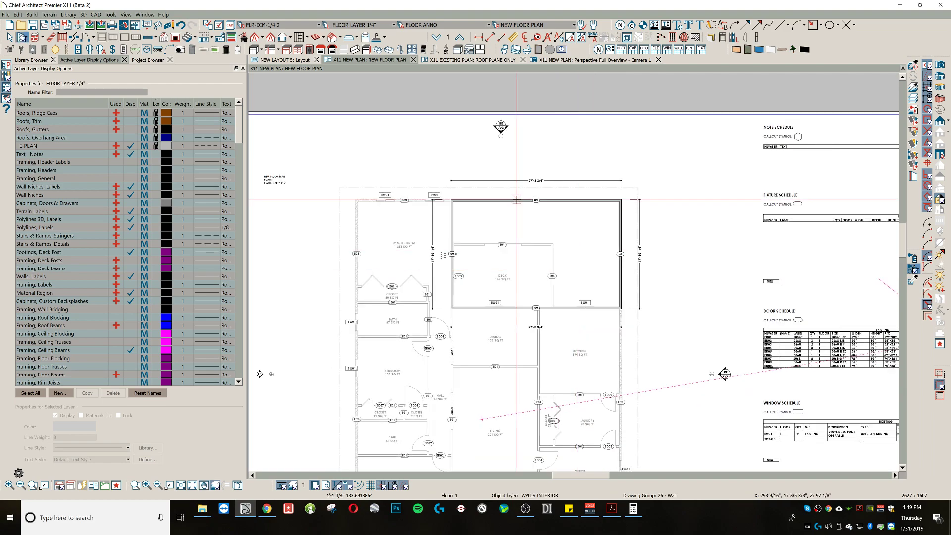
scroll(452, 257, down, 1)
middle_drag(452, 257, 432, 280)
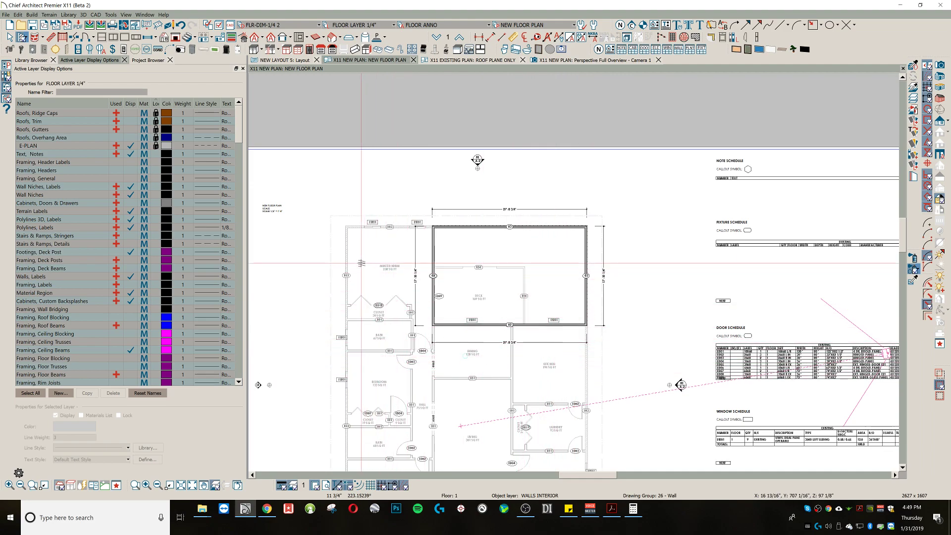
Step: Check the existing plan's floor plan view and the master bedroom's left exterior wall, and return to the new floor plan
click(462, 62)
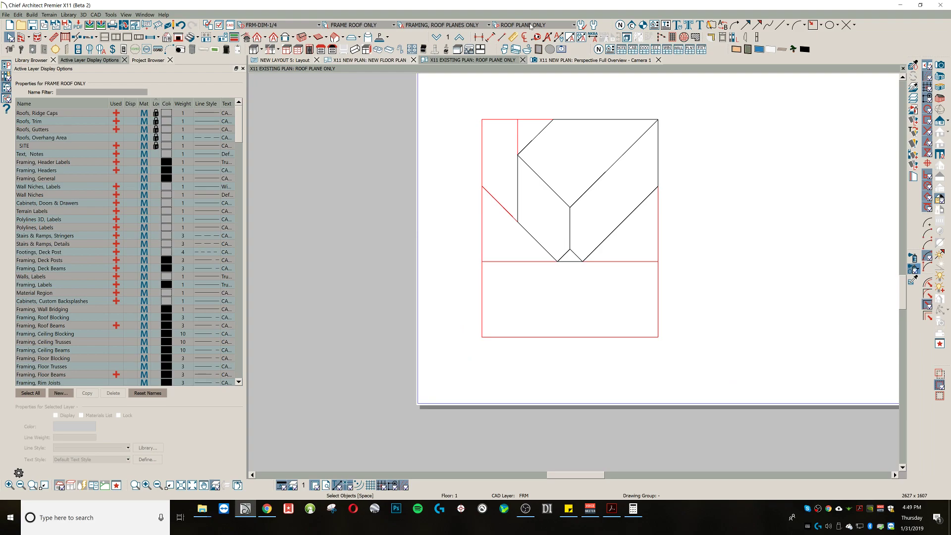
click(518, 25)
click(530, 61)
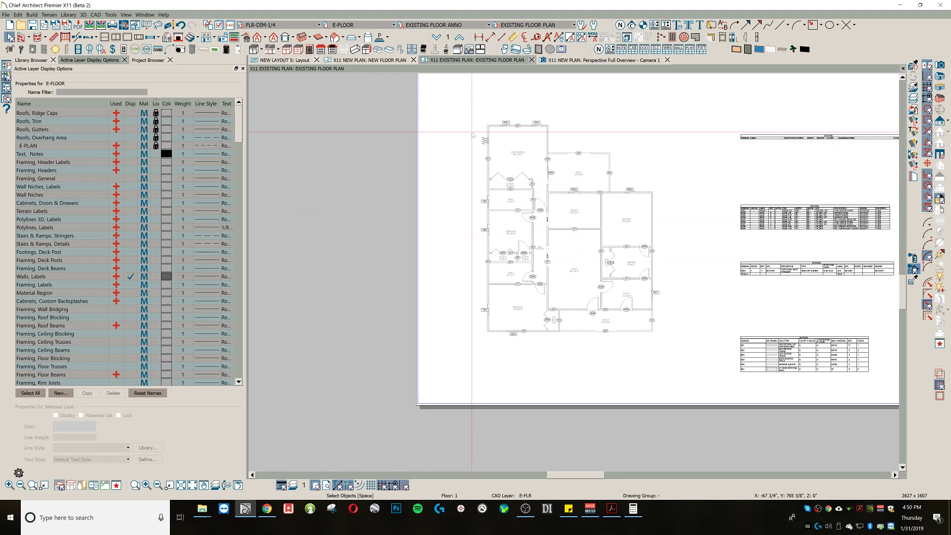
click(483, 149)
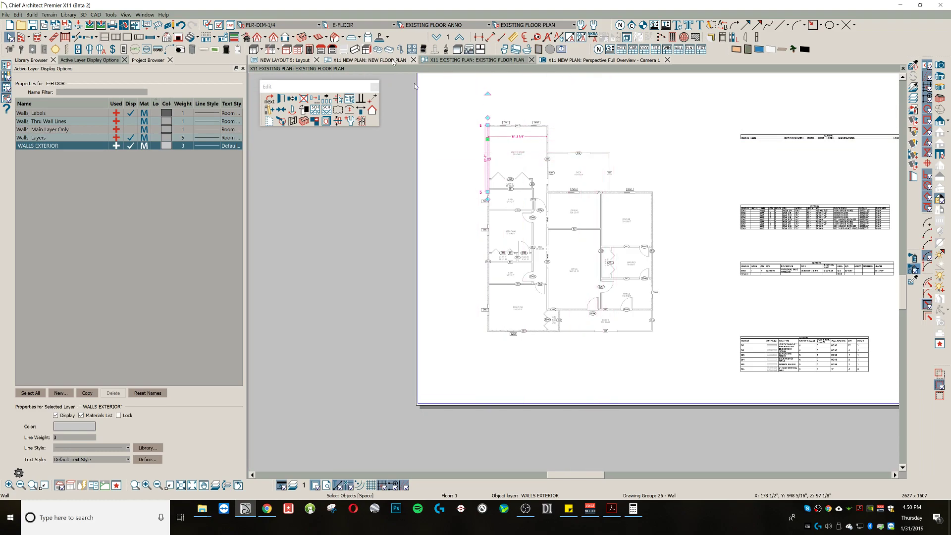
key(ctrl+Tab)
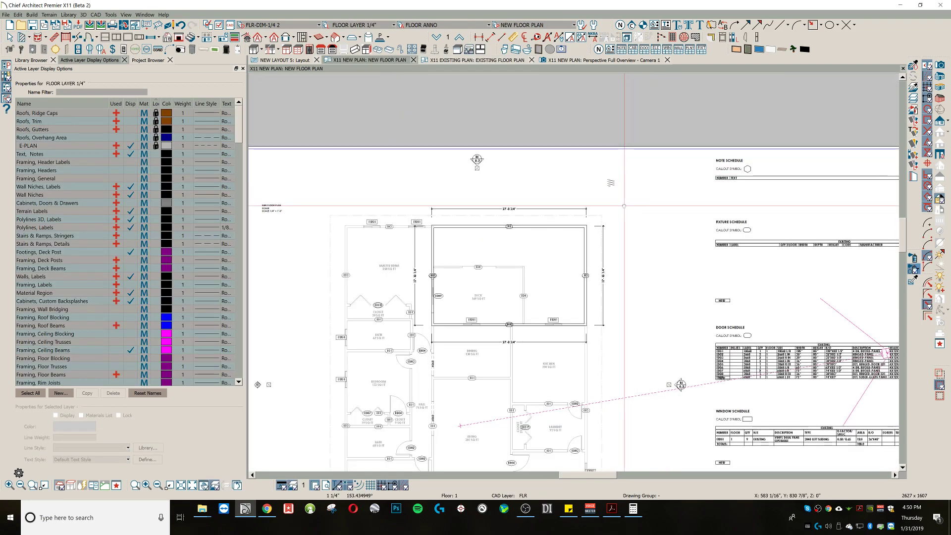
Step: Place two 3040 sliding windows in the addition's upper exterior wall and two in its right exterior wall
middle_drag(612, 185, 595, 158)
scroll(436, 196, up, 1)
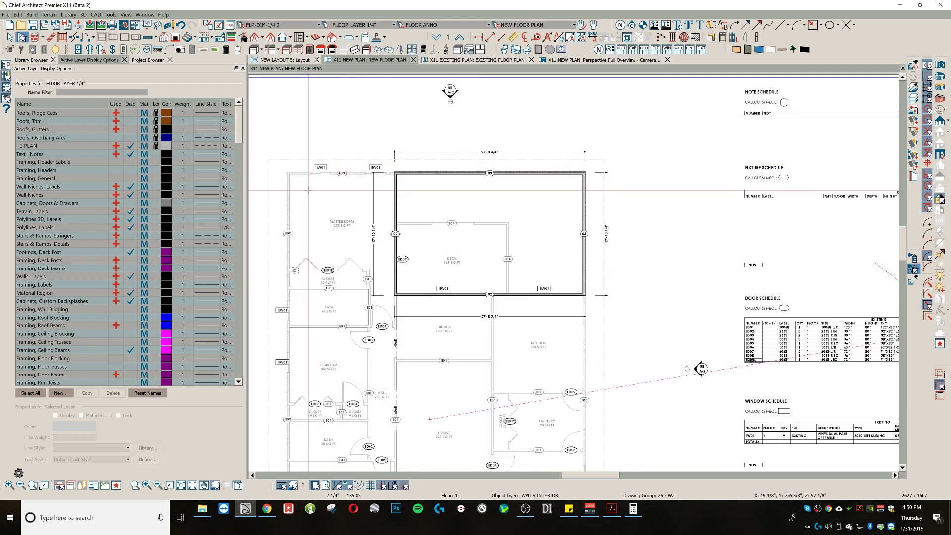
click(149, 37)
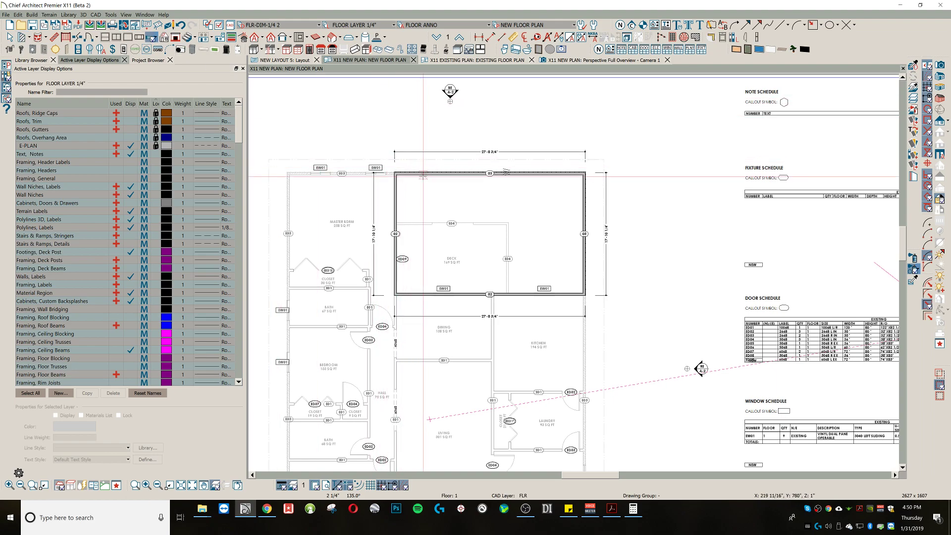
click(422, 176)
click(550, 174)
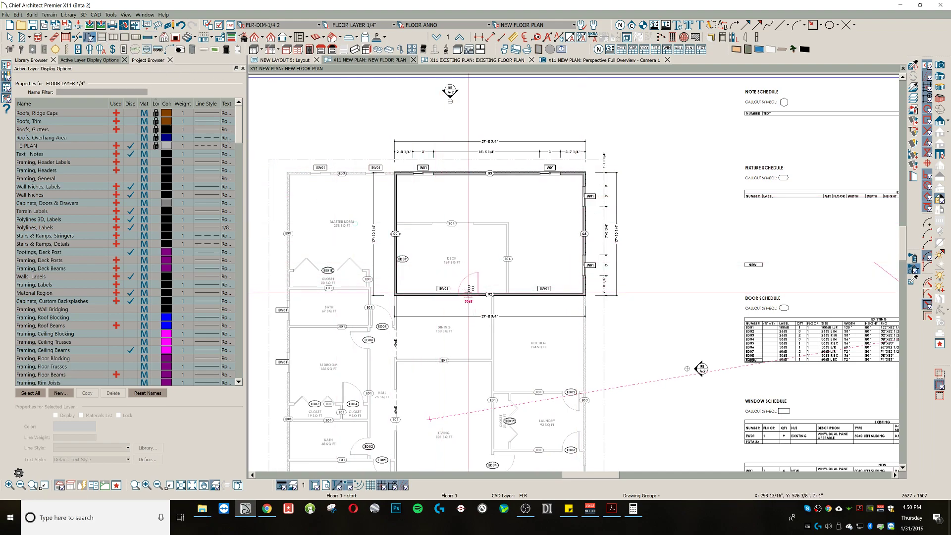
Step: Place three 3068 hinged doors: two in the addition's lower wall and one near the lower end of its left wall
click(472, 287)
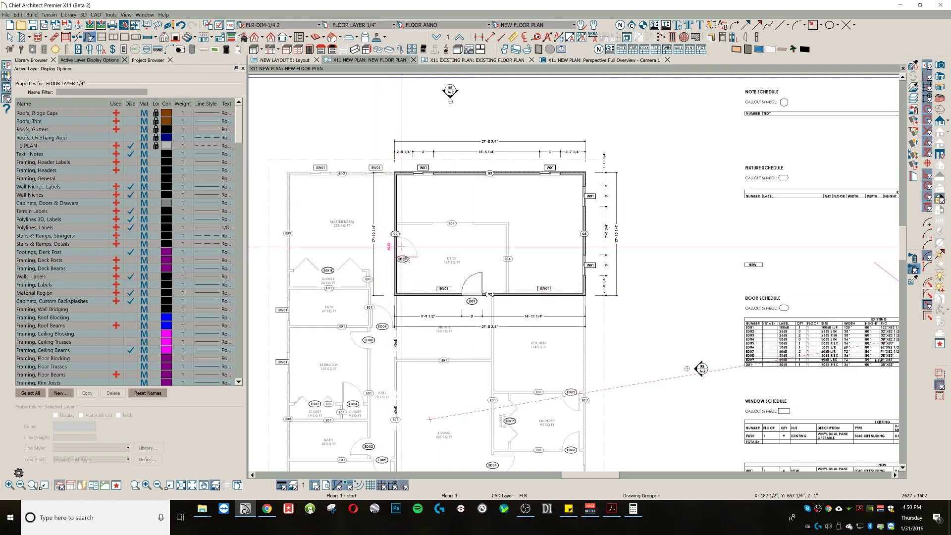
click(395, 273)
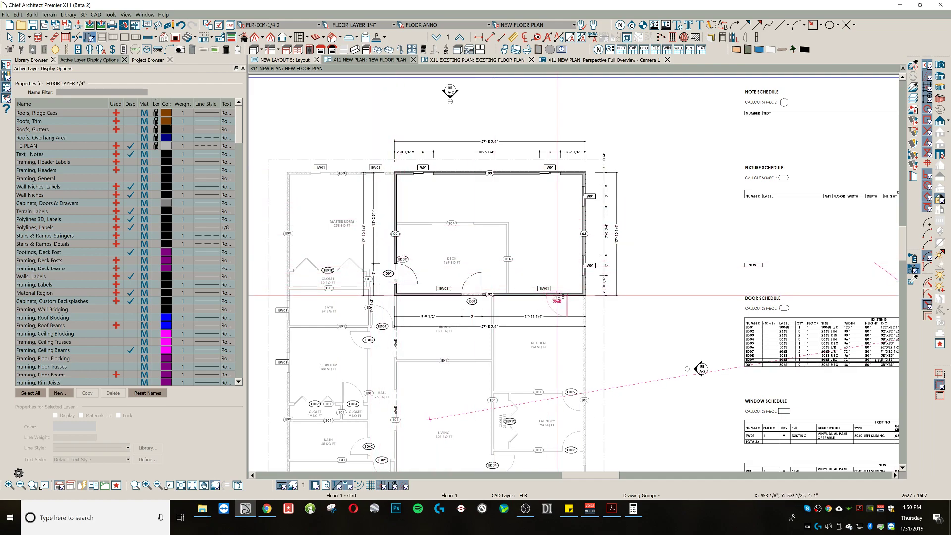
click(563, 288)
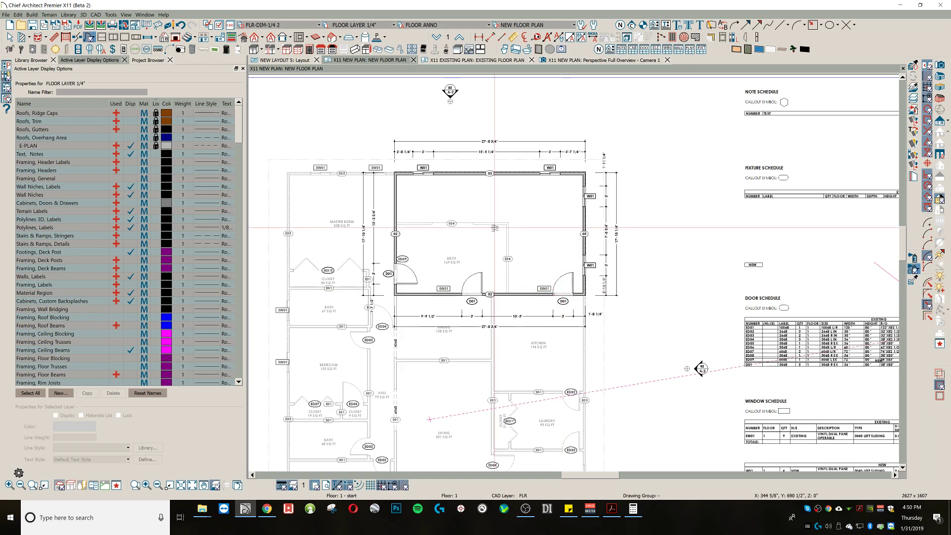
Step: Move the new door schedule down so it sits clear below the existing door schedule
scroll(595, 277, down, 3)
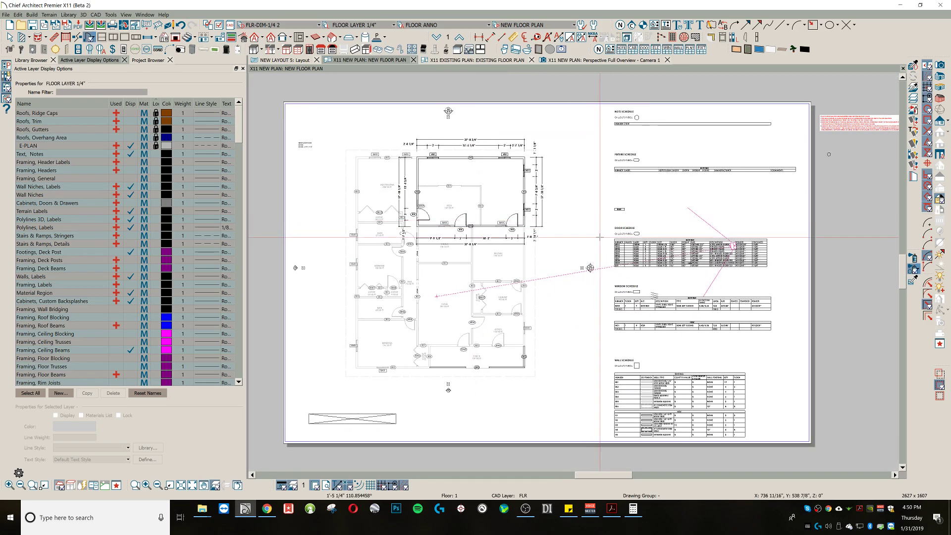
scroll(701, 373, up, 3)
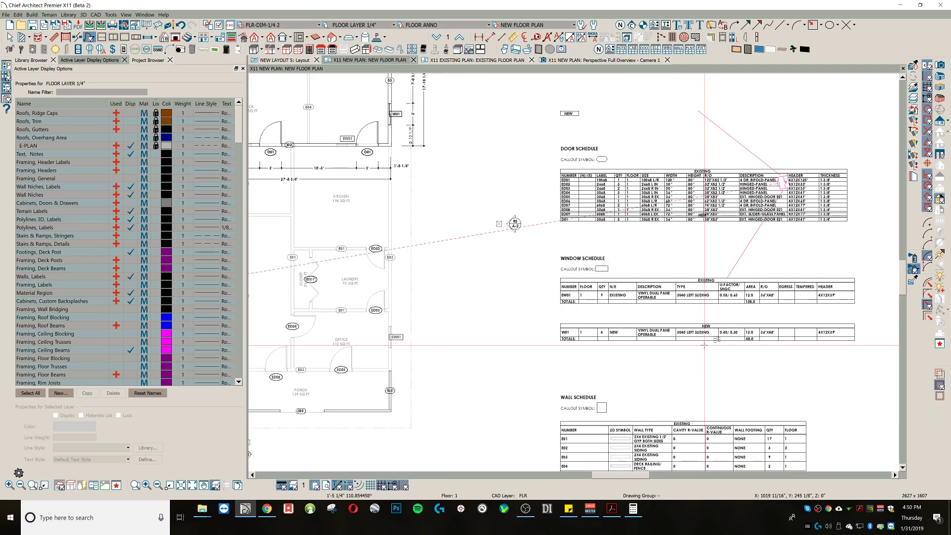
scroll(689, 348, up, 1)
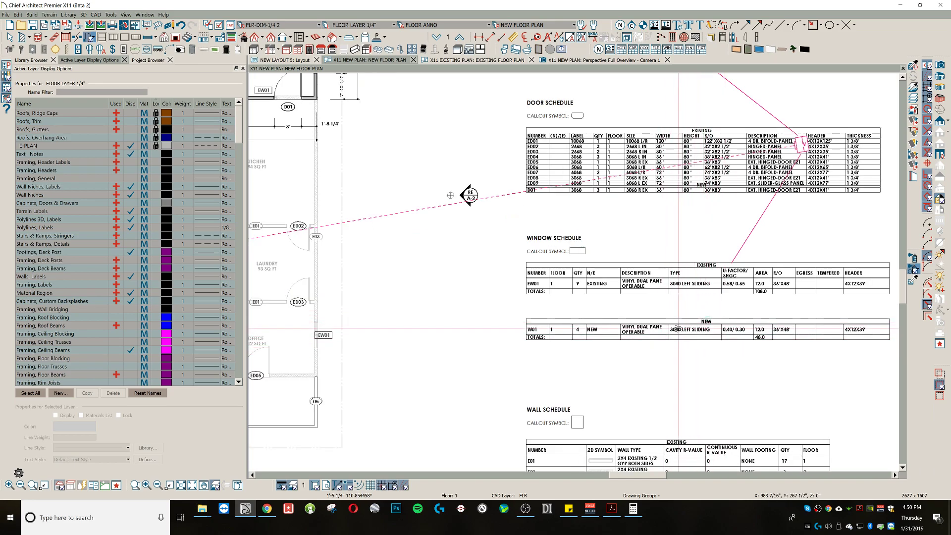
scroll(678, 328, down, 3)
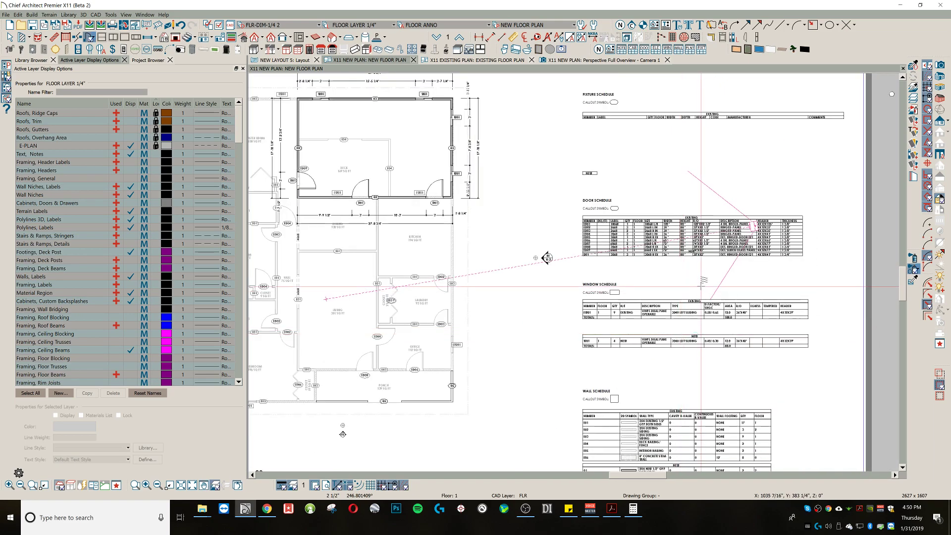
scroll(704, 276, up, 1)
scroll(704, 276, up, 1)
click(697, 245)
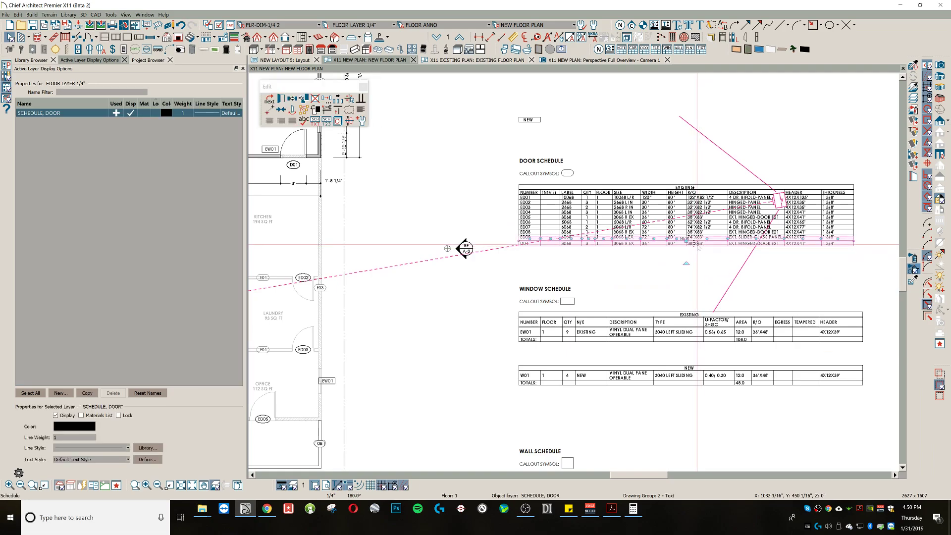
drag(688, 242, 688, 254)
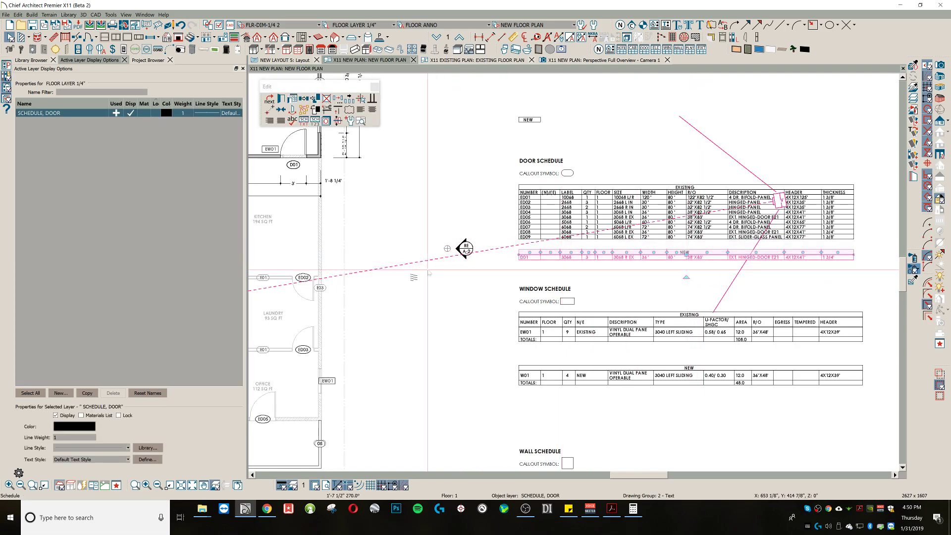
click(423, 310)
Step: Examine the new entries in the window and wall schedules, and the note and fixture schedules above them
scroll(422, 311, down, 2)
middle_drag(500, 347, 504, 287)
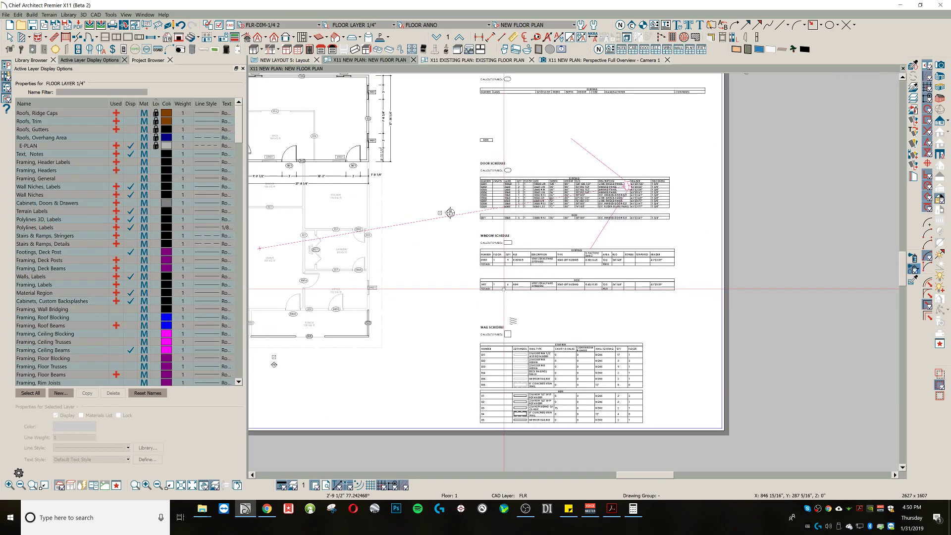
scroll(554, 399, up, 2)
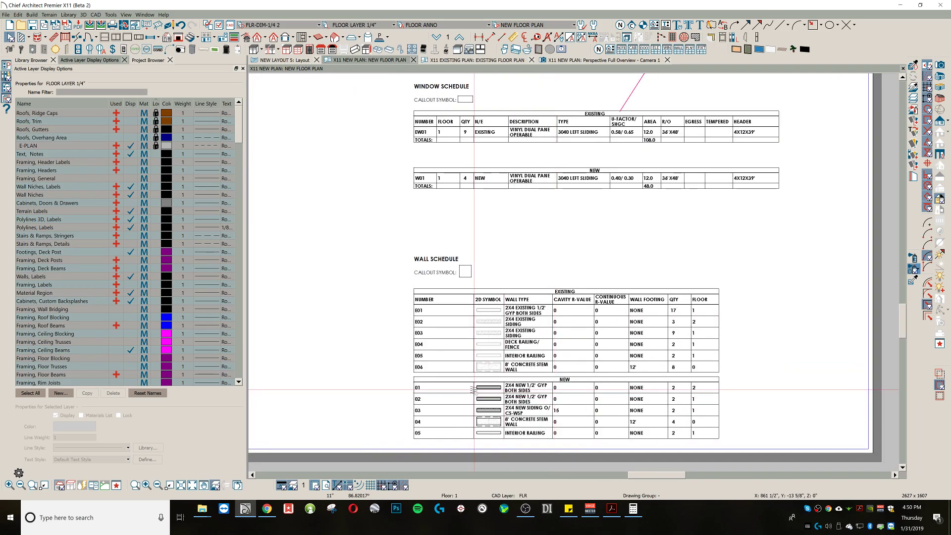
scroll(474, 390, up, 2)
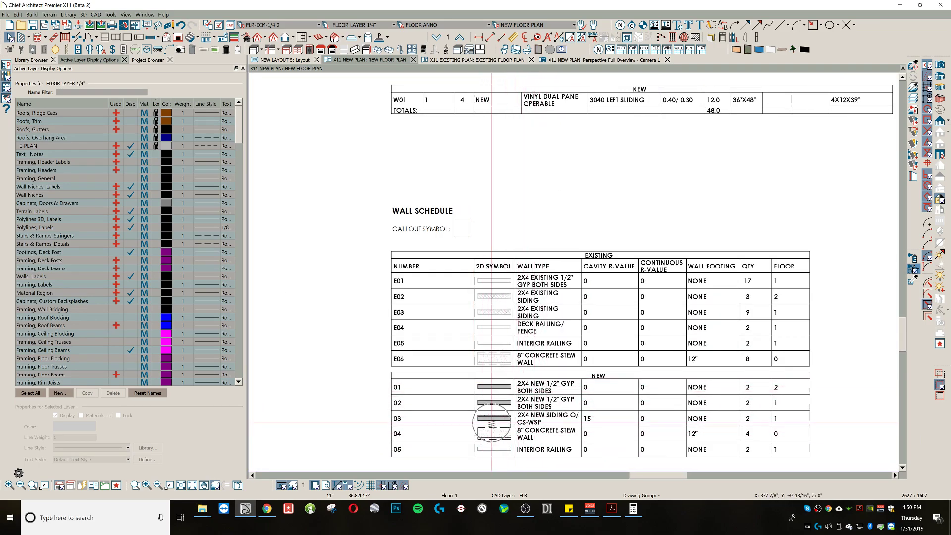
scroll(481, 336, down, 3)
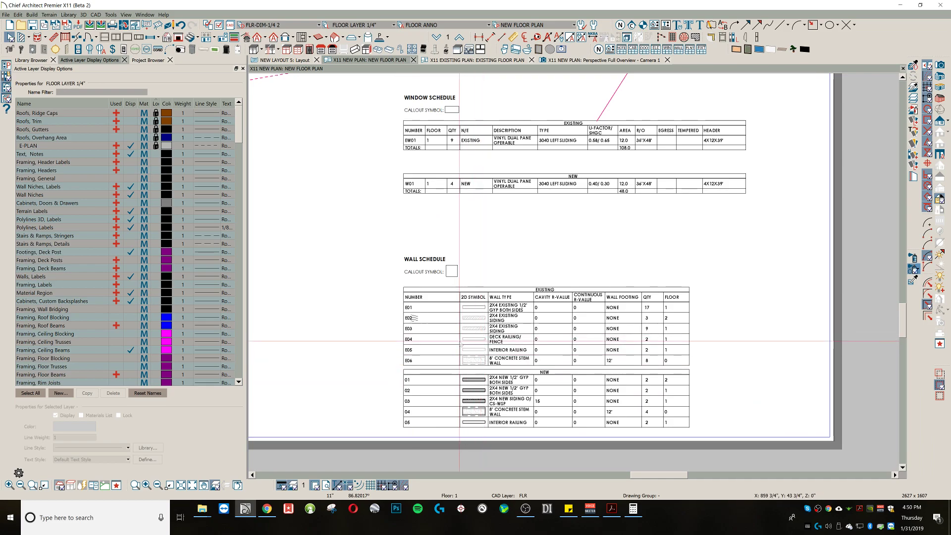
middle_drag(368, 256, 429, 326)
scroll(431, 280, down, 4)
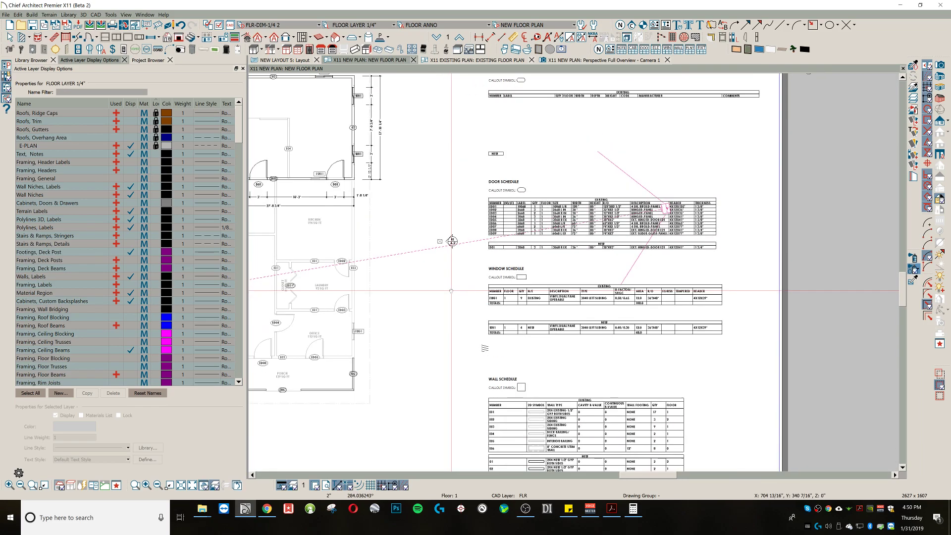
scroll(486, 314, up, 3)
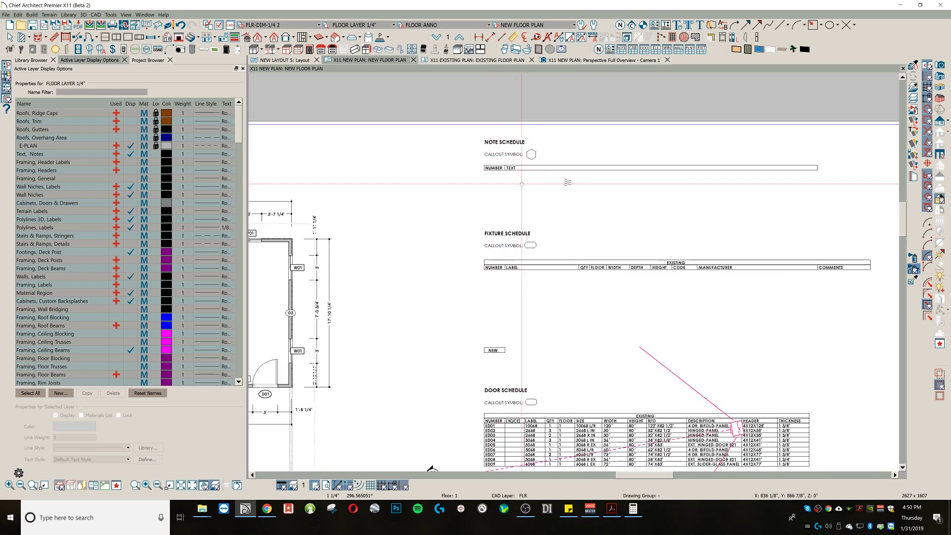
Step: In the existing plan, assign the deck's railings to the DEMO layer with the layer painter
scroll(524, 162, down, 3)
scroll(607, 194, down, 2)
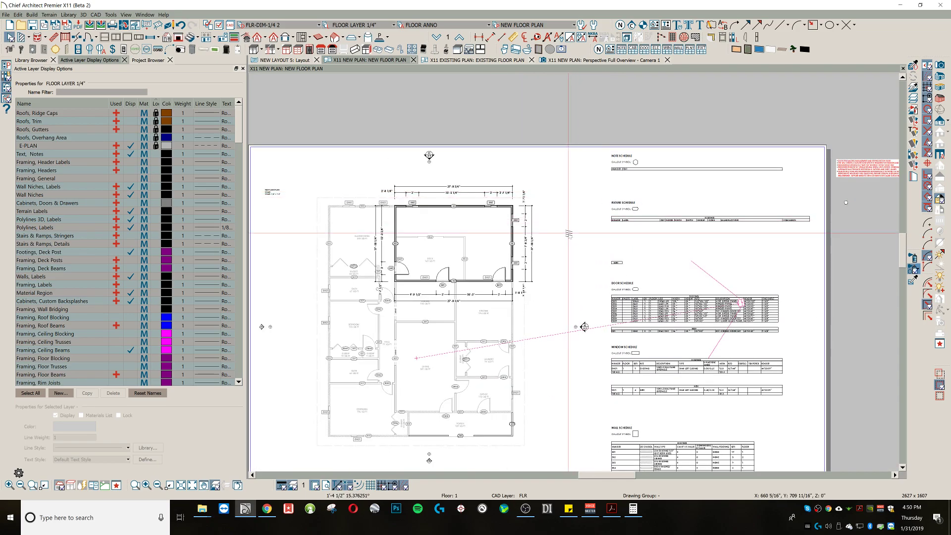
scroll(674, 199, up, 2)
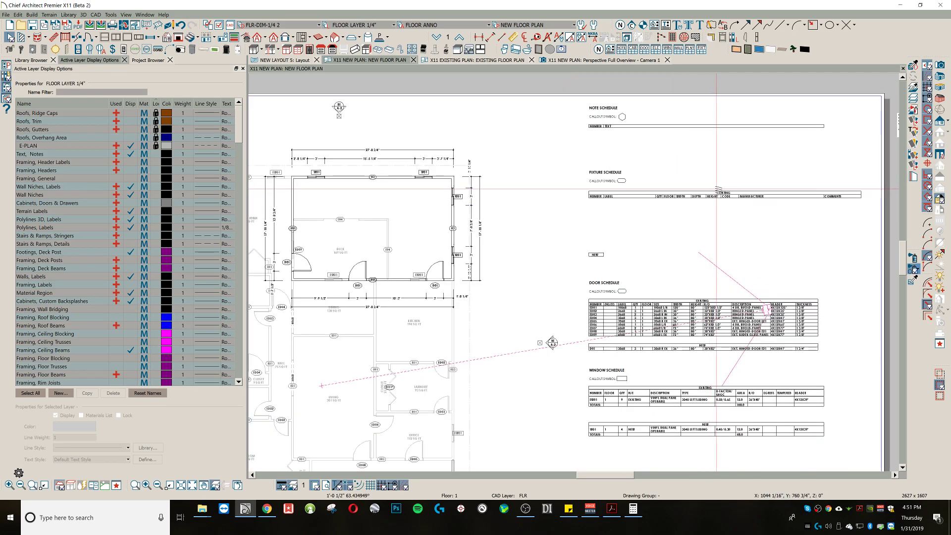
middle_drag(517, 235, 607, 245)
scroll(585, 201, down, 1)
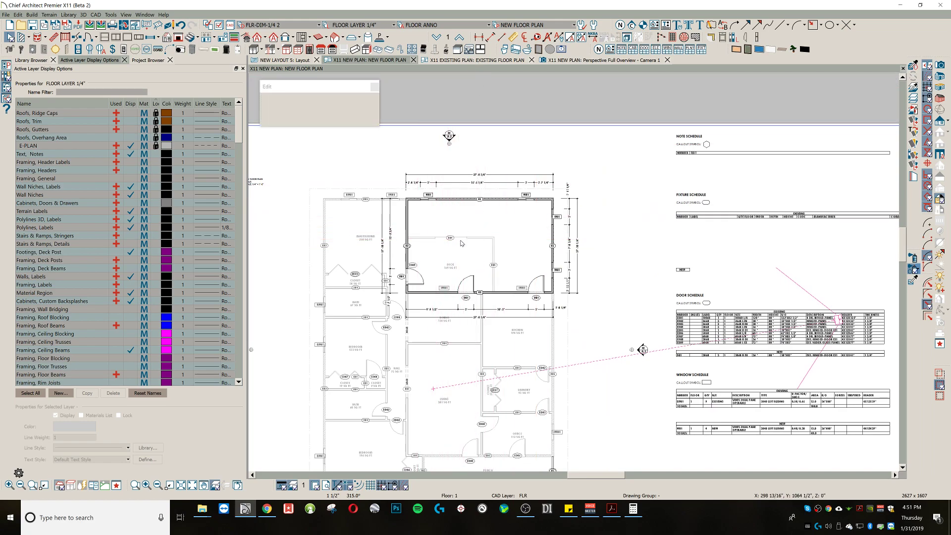
scroll(610, 165, up, 4)
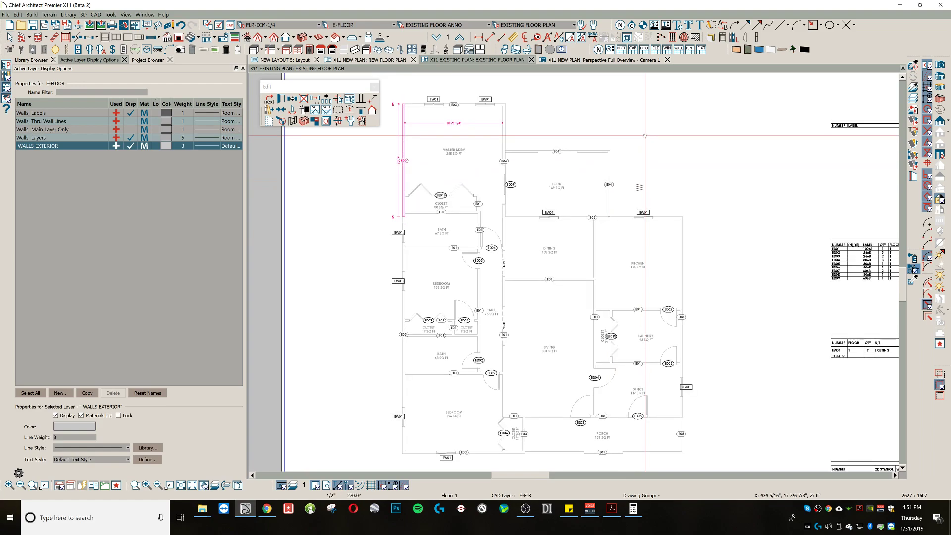
click(916, 111)
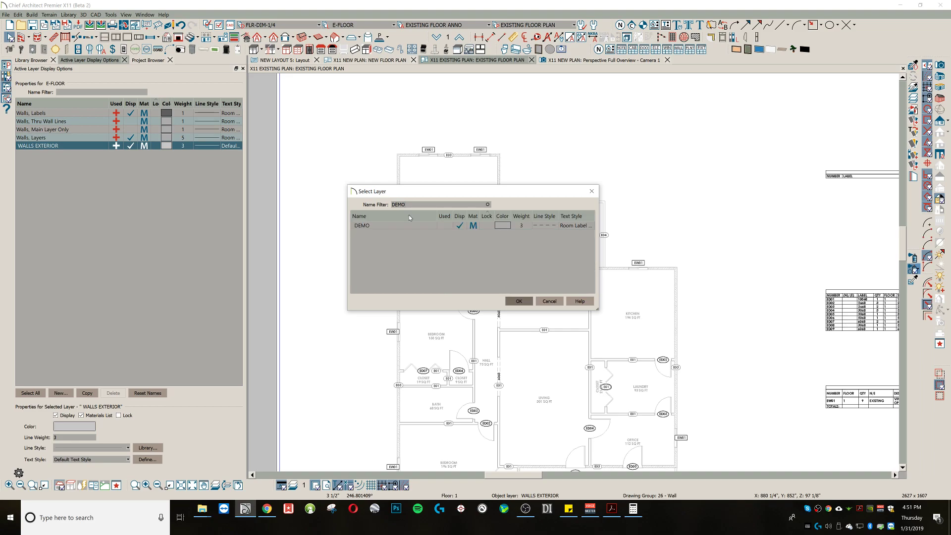
click(416, 224)
click(512, 302)
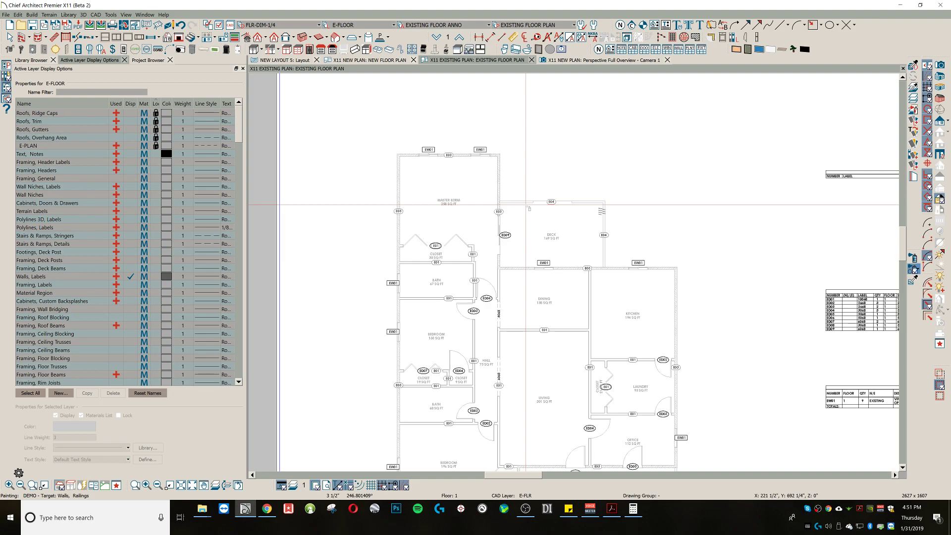
click(604, 211)
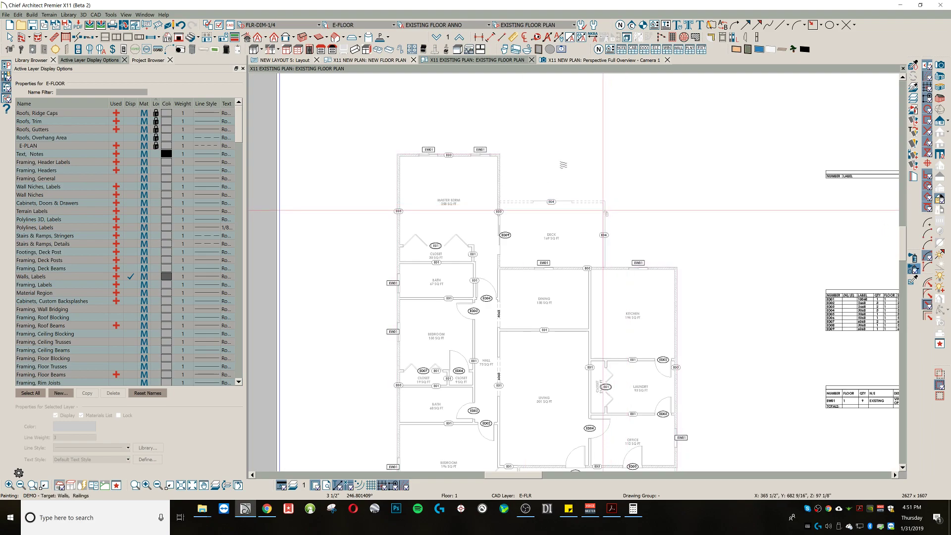
key(Escape)
Step: Turn off the room label for the existing deck
middle_drag(611, 157, 536, 185)
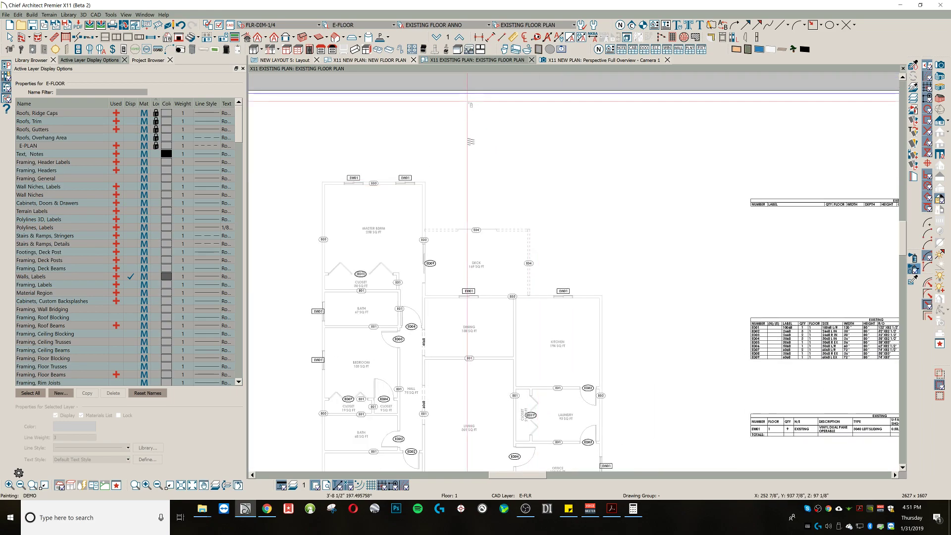
click(494, 236)
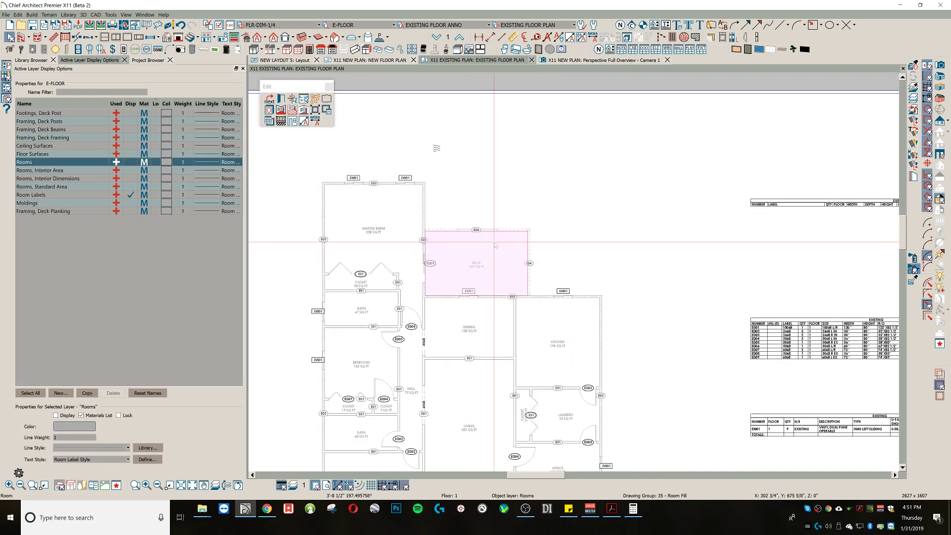
click(304, 118)
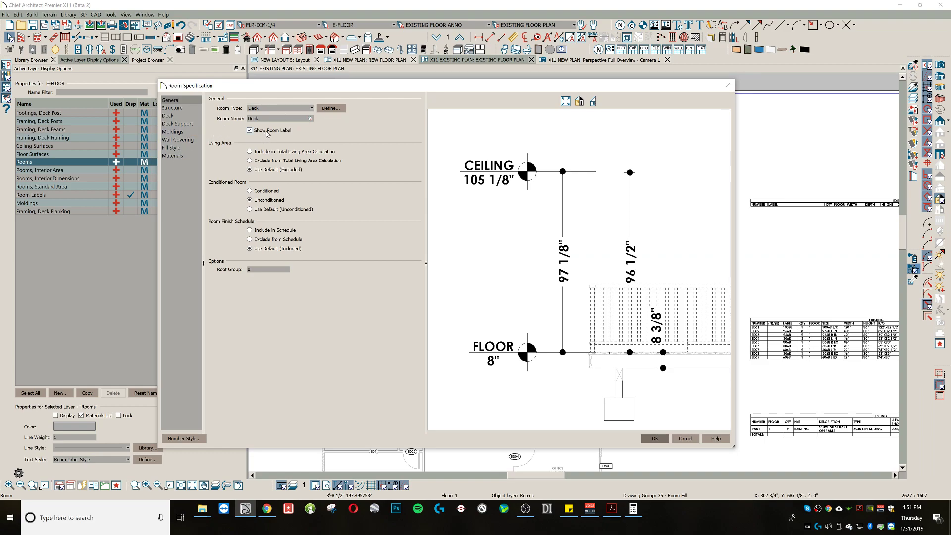
key(Escape)
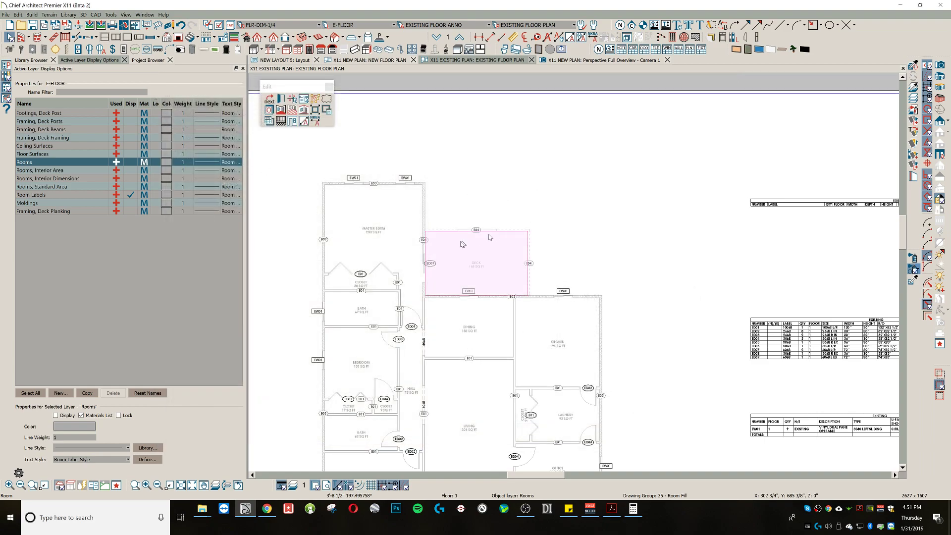
click(658, 185)
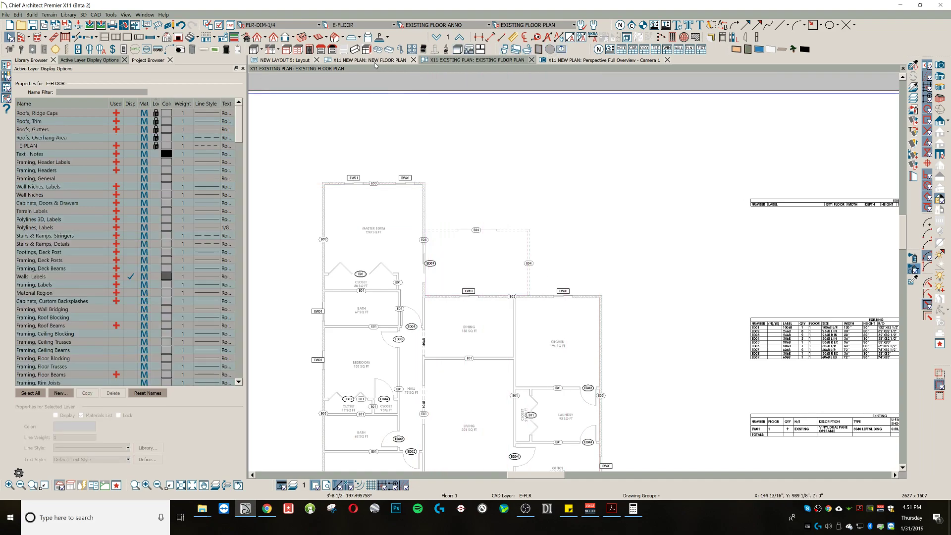
Step: Return to the new plan, switch it to the NEW ROOF PLAN view and examine the roof framing over the addition and existing house
key(ctrl+Tab)
scroll(554, 193, down, 2)
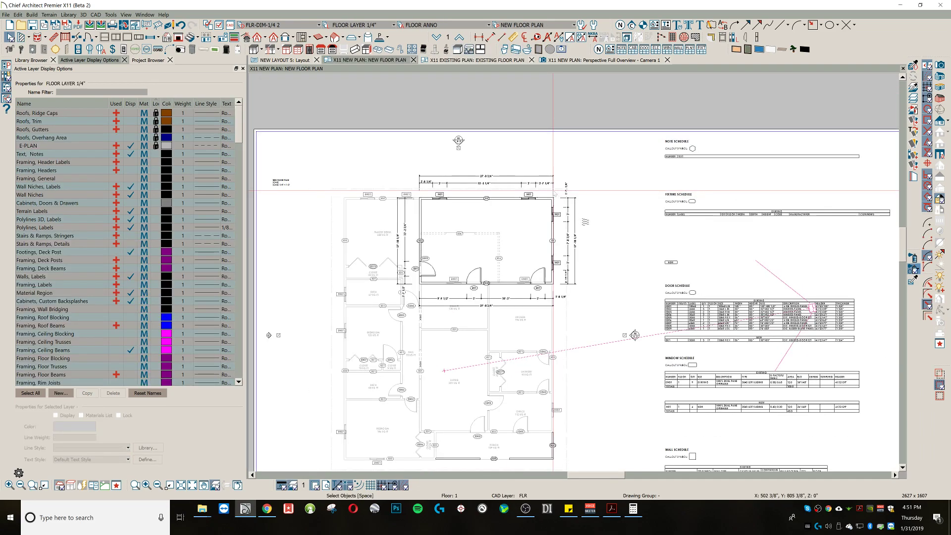
scroll(599, 238, down, 2)
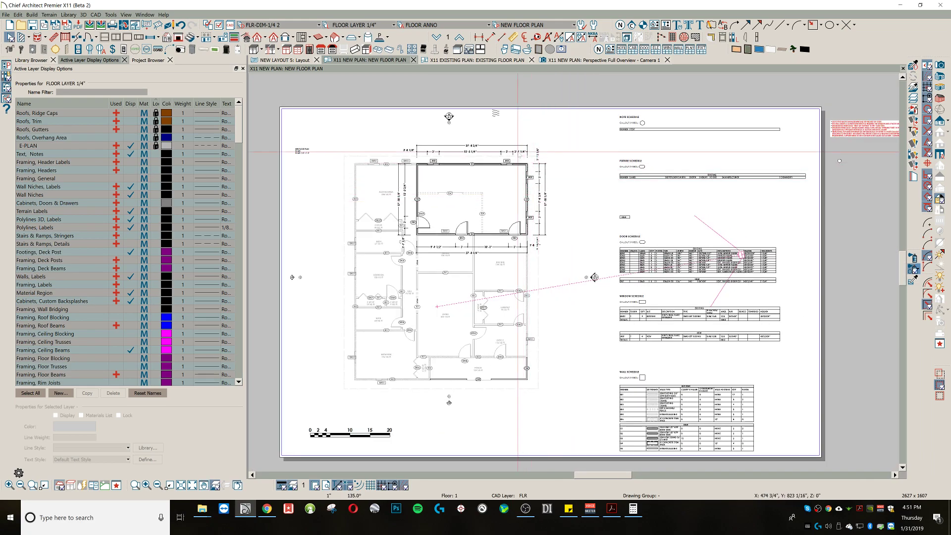
click(515, 25)
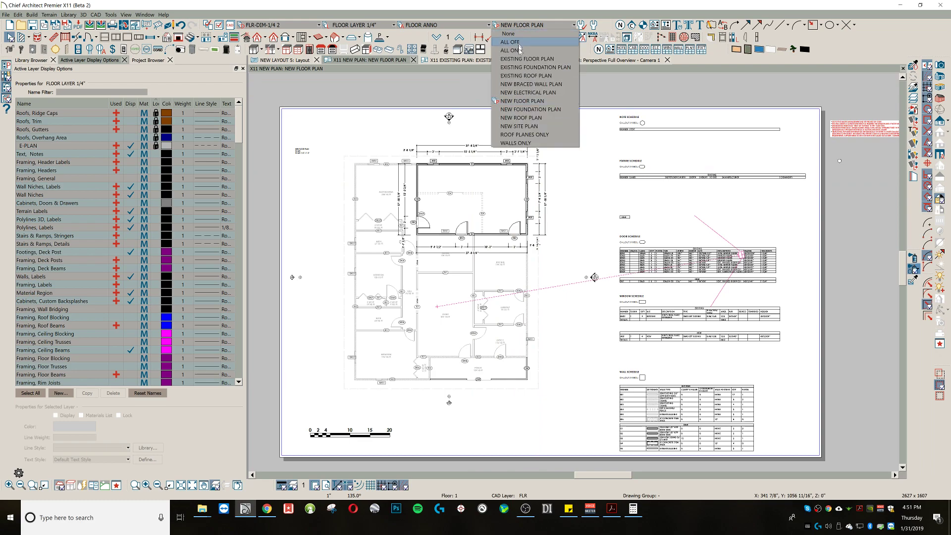
click(533, 118)
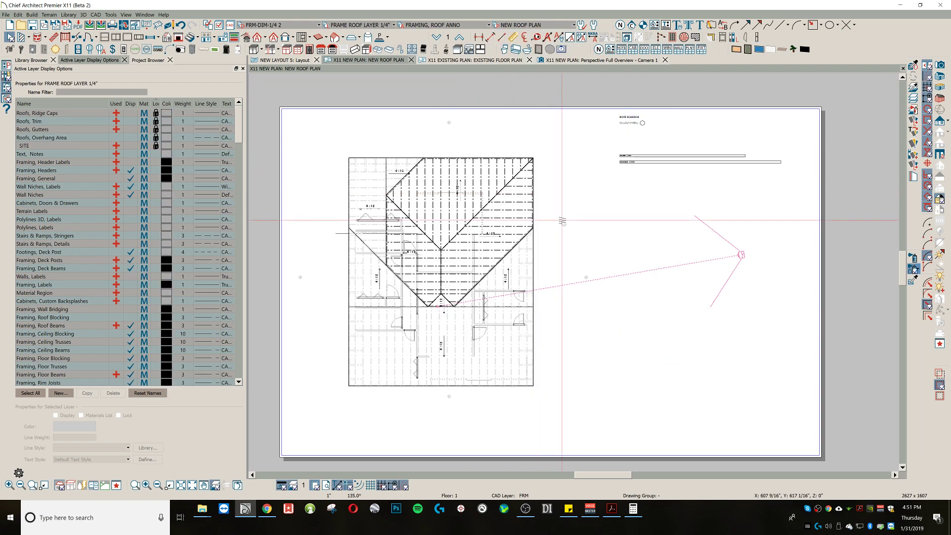
scroll(393, 296, up, 2)
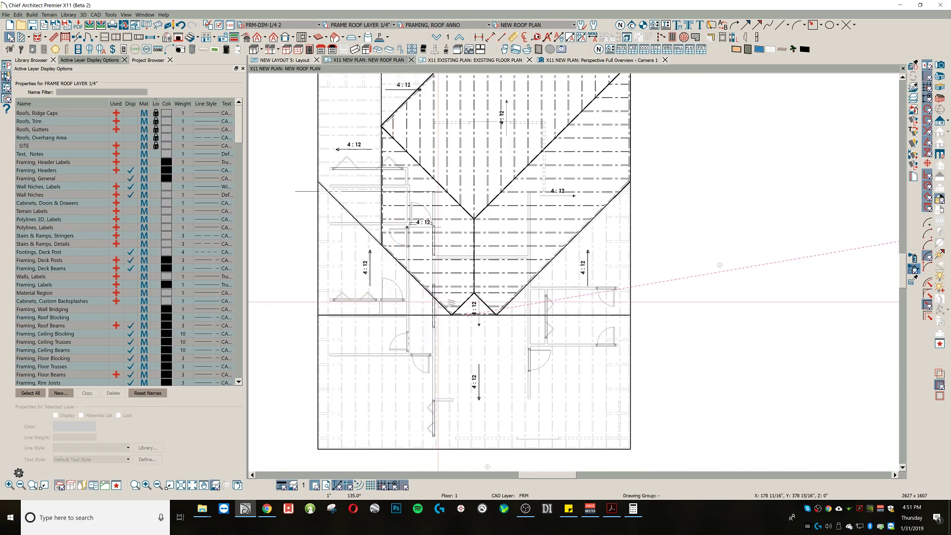
scroll(393, 295, down, 3)
middle_drag(396, 293, 398, 294)
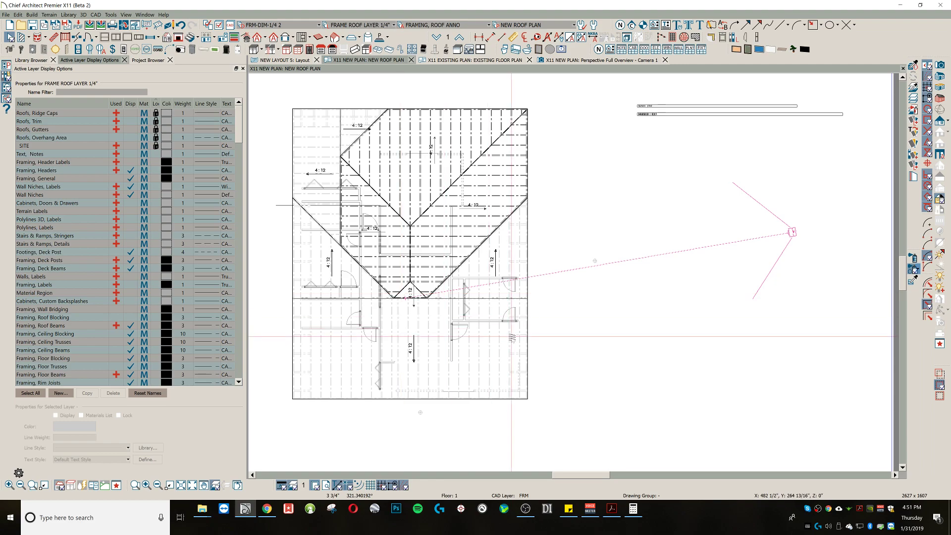
middle_drag(529, 333, 553, 341)
scroll(451, 252, up, 1)
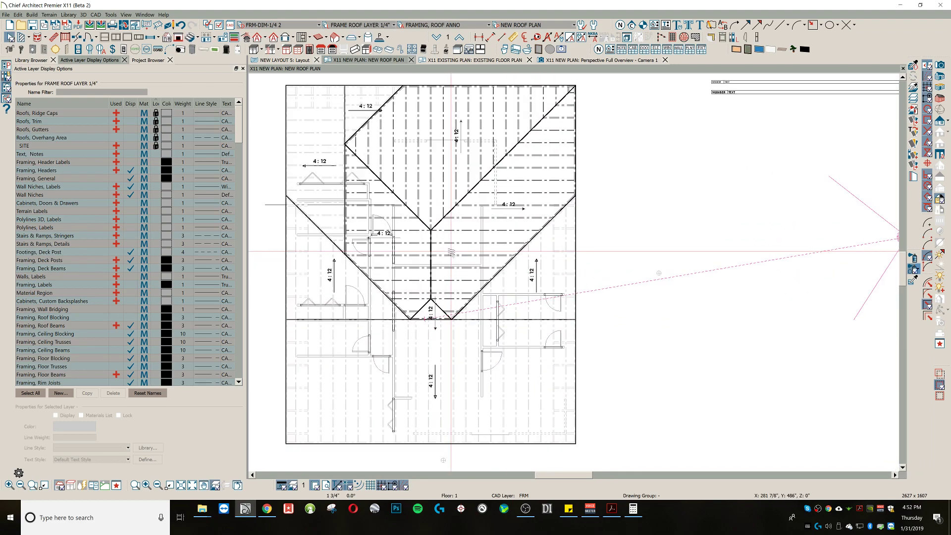
Step: Switch the new plan to the NEW FOUNDATION PLAN view and automatically build the floor framing for the addition's Floor 1
click(525, 23)
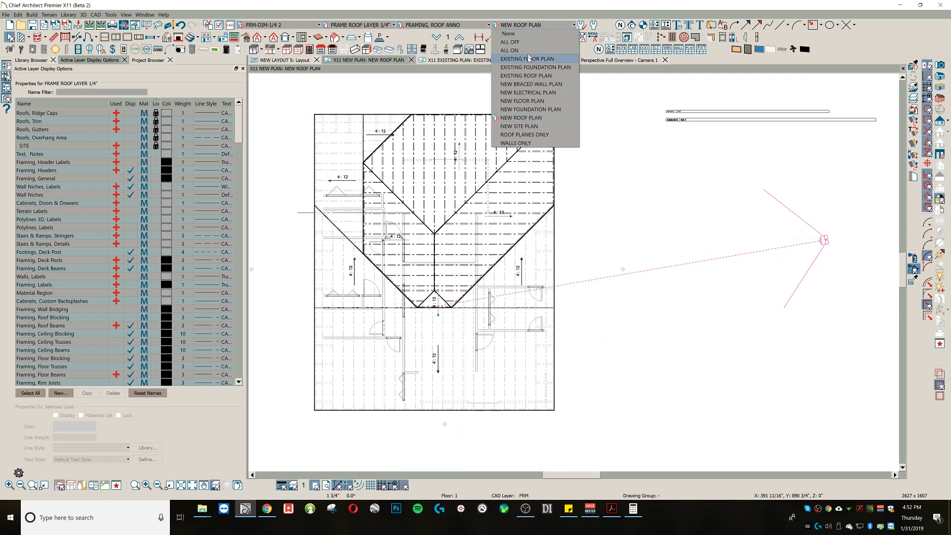
click(528, 110)
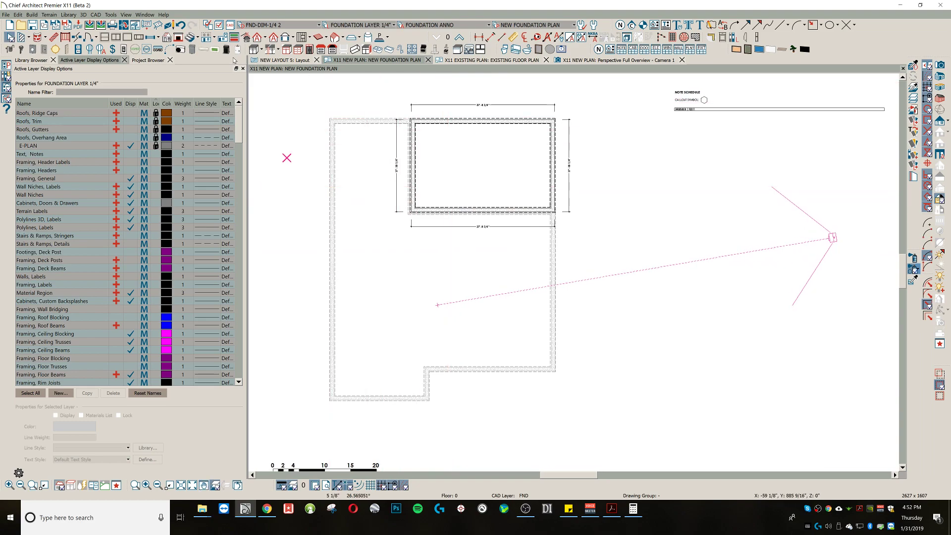
click(345, 39)
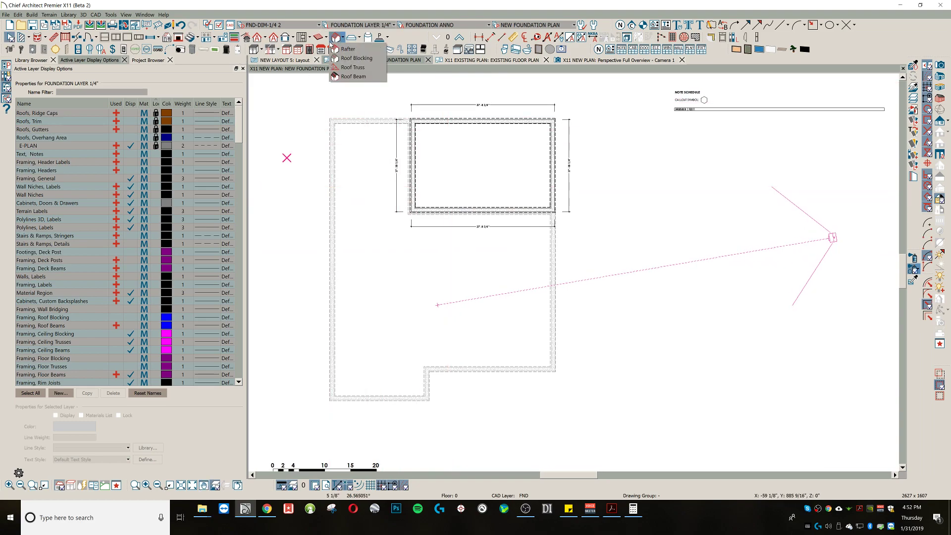
click(326, 41)
click(310, 38)
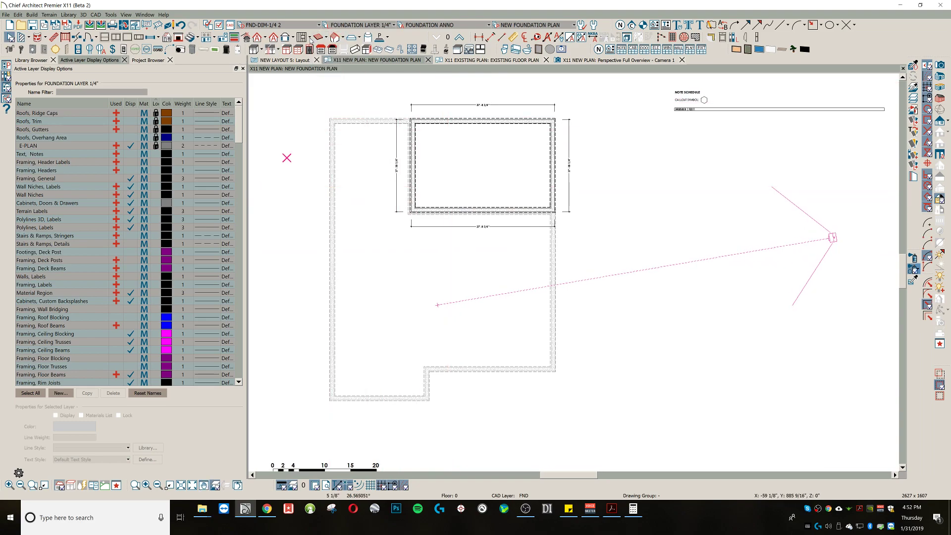
click(321, 49)
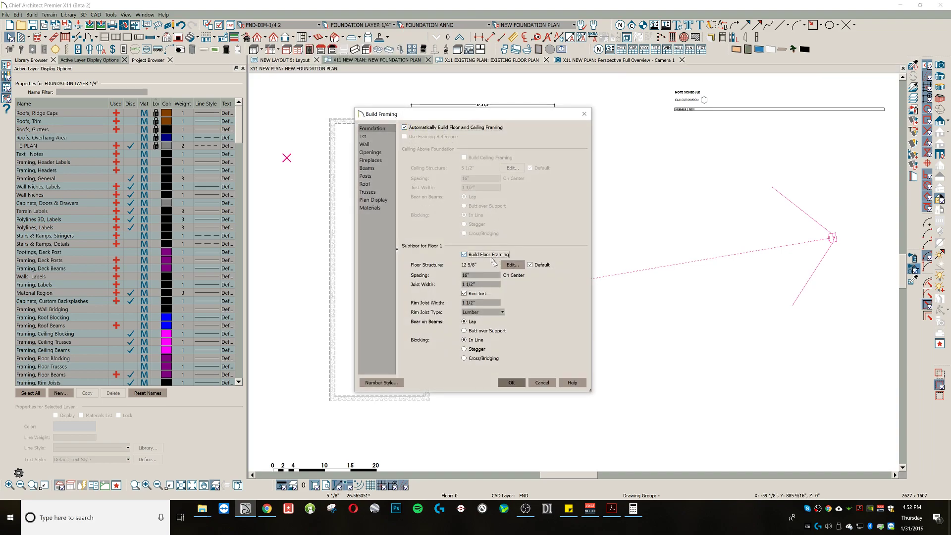
click(513, 383)
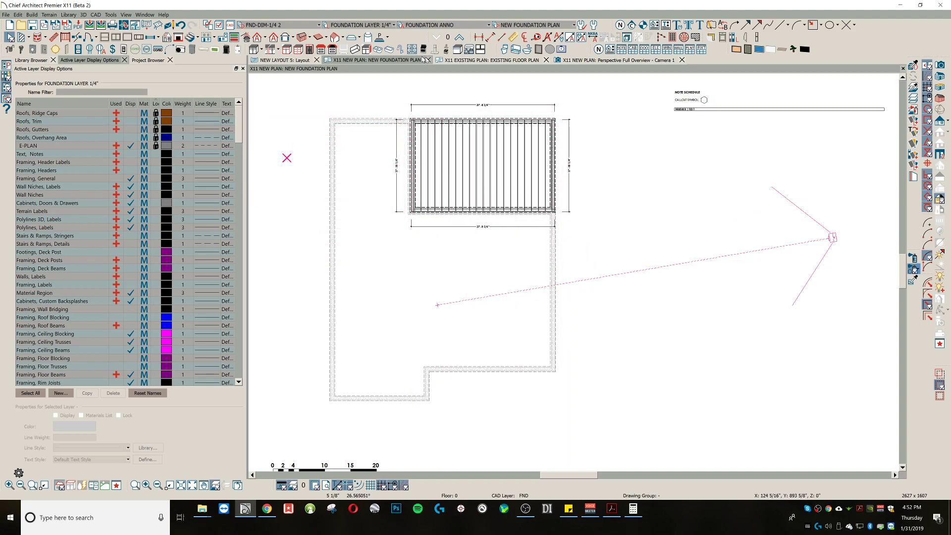
Step: Build the Floor 1 floor framing in the existing plan, leave the joist layer hidden, and show the EXISTING FOUNDATION PLAN view
key(ctrl+Tab)
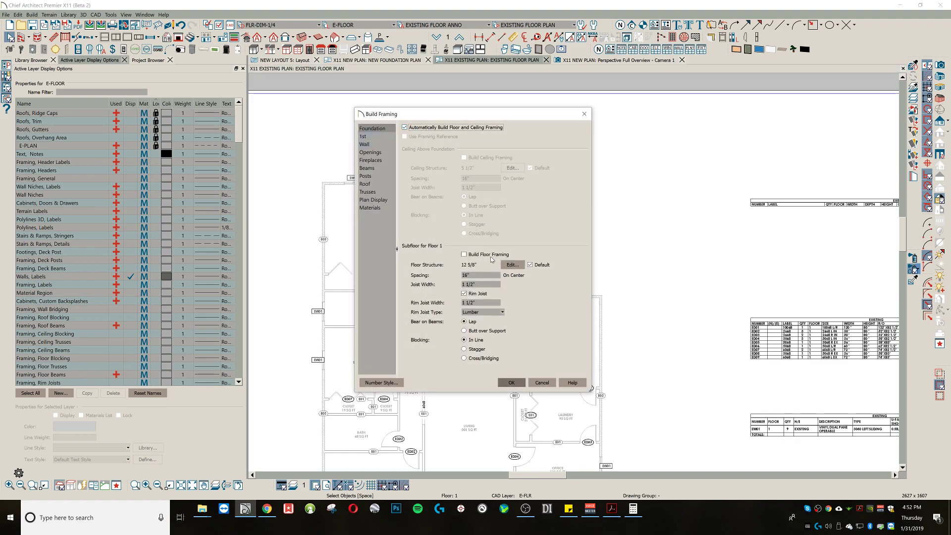
key(Return)
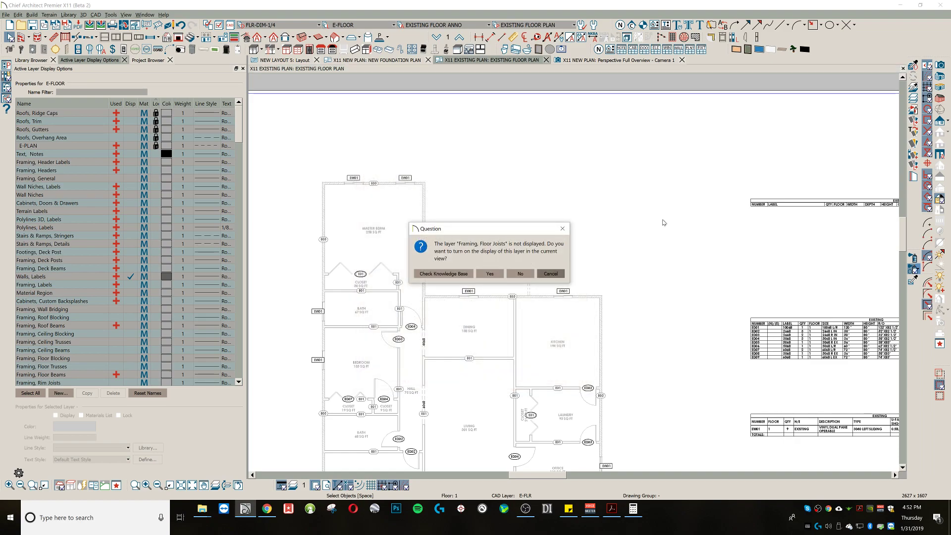
click(549, 276)
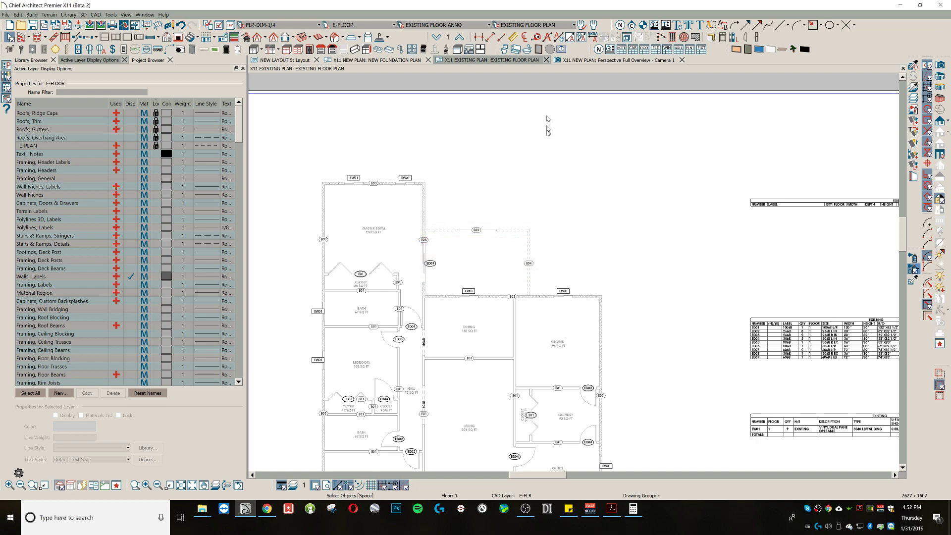
click(539, 23)
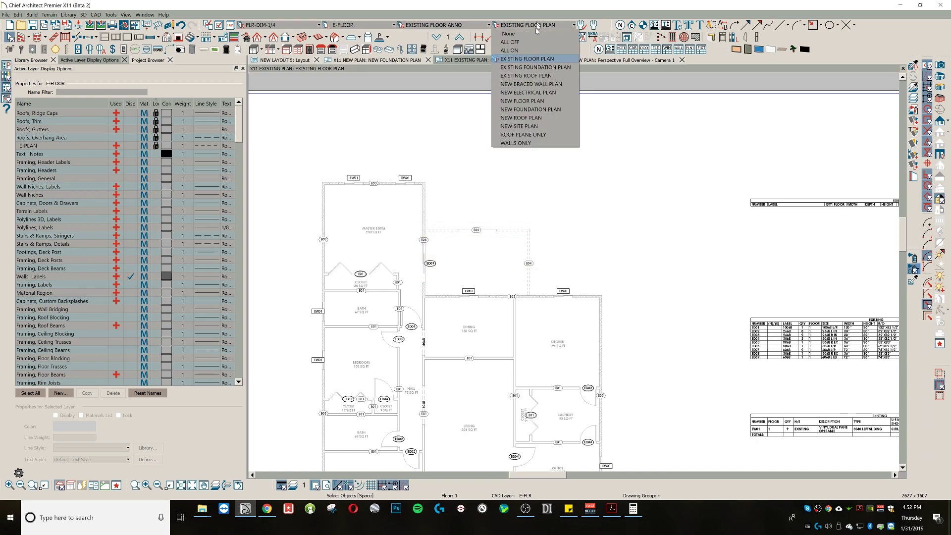
click(537, 70)
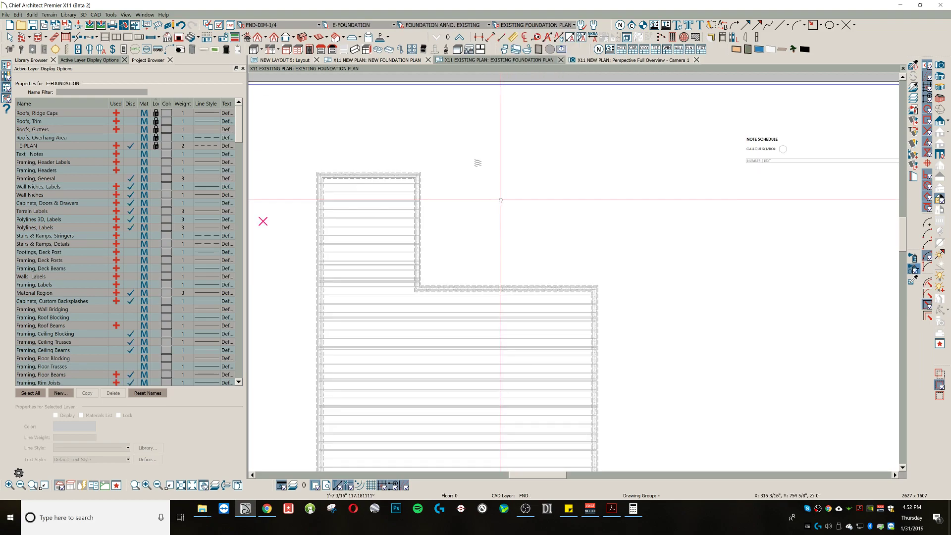
Step: Return to the new foundation plan and examine the addition's floor joists against the referenced existing floor framing
click(373, 60)
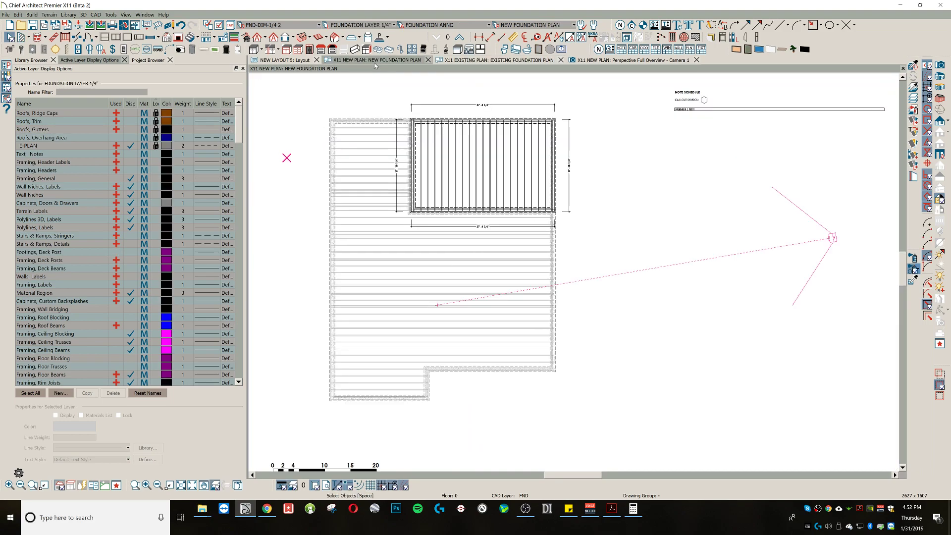
scroll(482, 172, down, 1)
middle_drag(482, 173, 482, 215)
scroll(515, 171, up, 2)
scroll(560, 230, up, 3)
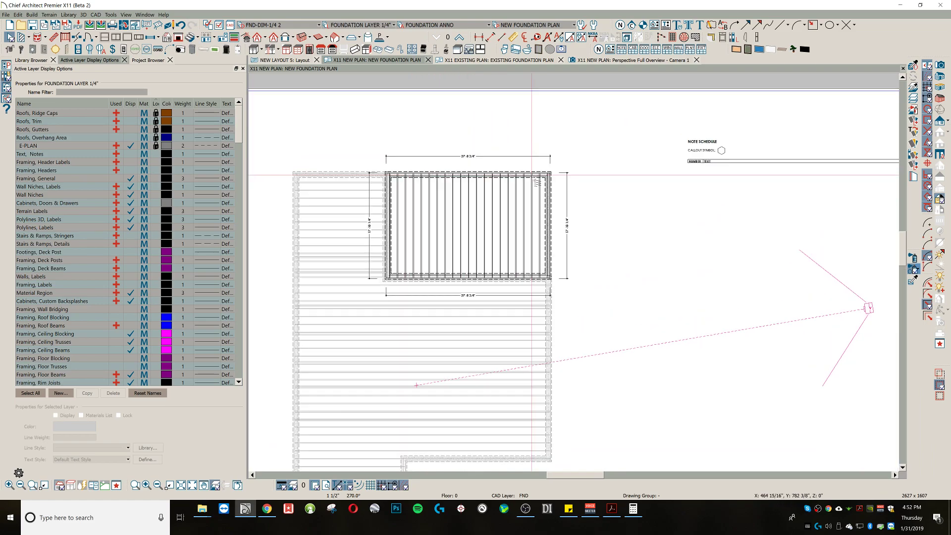
middle_drag(515, 227, 541, 151)
scroll(540, 151, down, 3)
middle_drag(470, 224, 493, 276)
scroll(492, 276, down, 1)
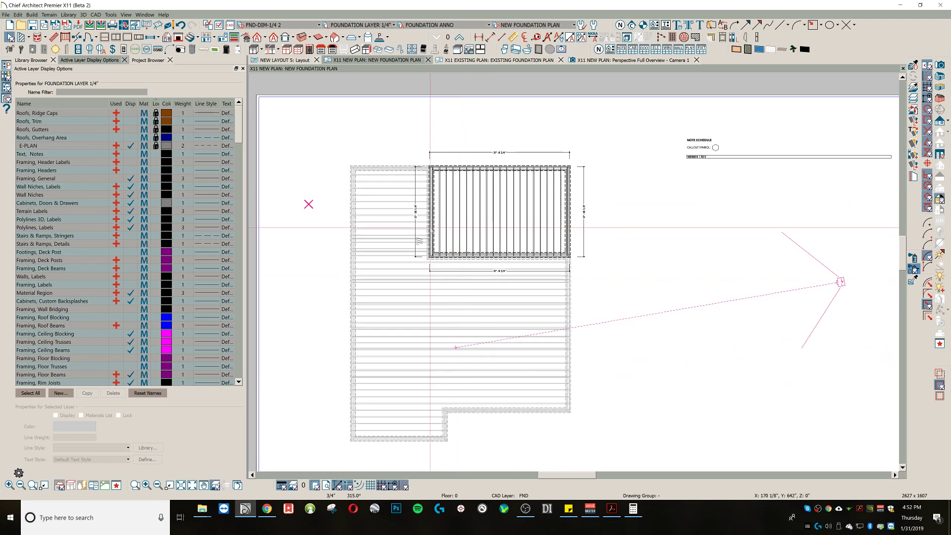
scroll(394, 329, down, 1)
middle_drag(394, 330, 389, 323)
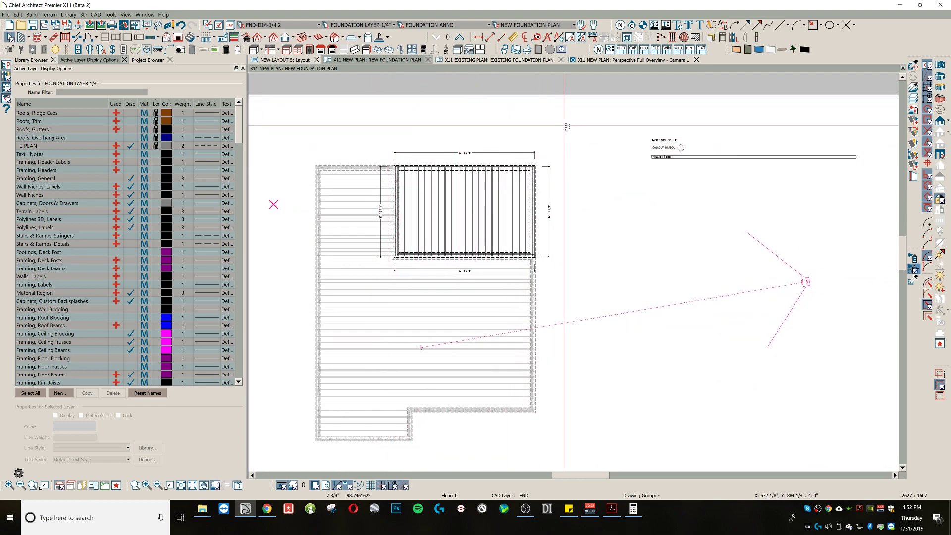
scroll(552, 127, down, 1)
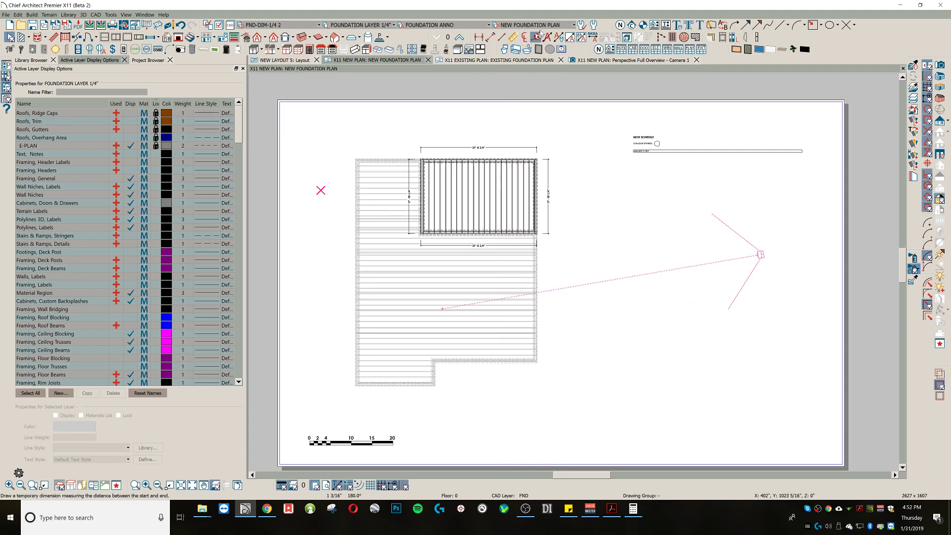
Step: Switch the new plan through the NEW FLOOR PLAN, NEW FOUNDATION PLAN and NEW ROOF PLAN views to compare the sheets
click(551, 26)
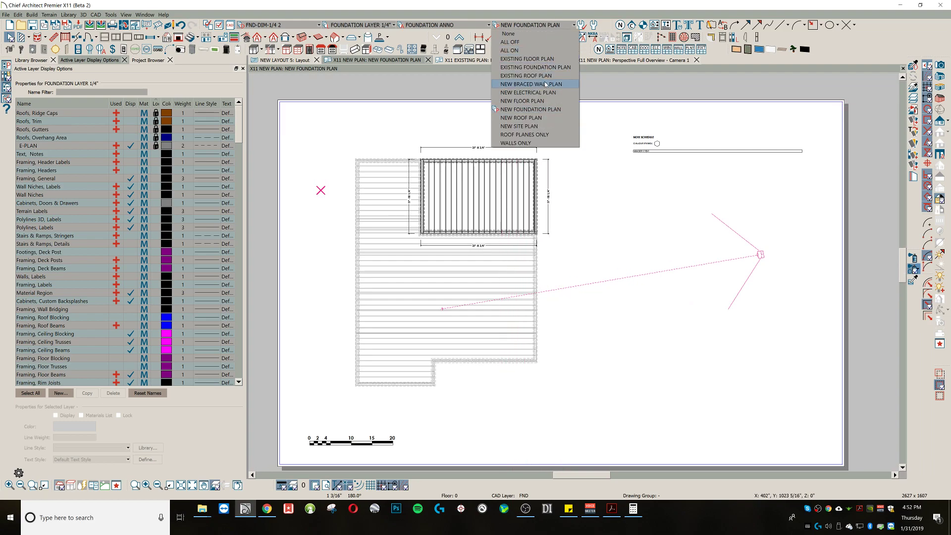
click(544, 102)
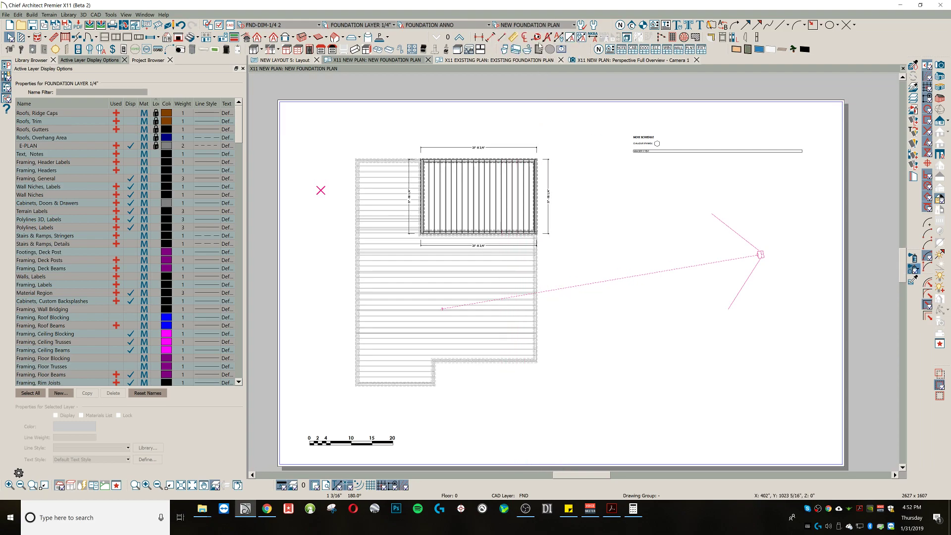
click(540, 26)
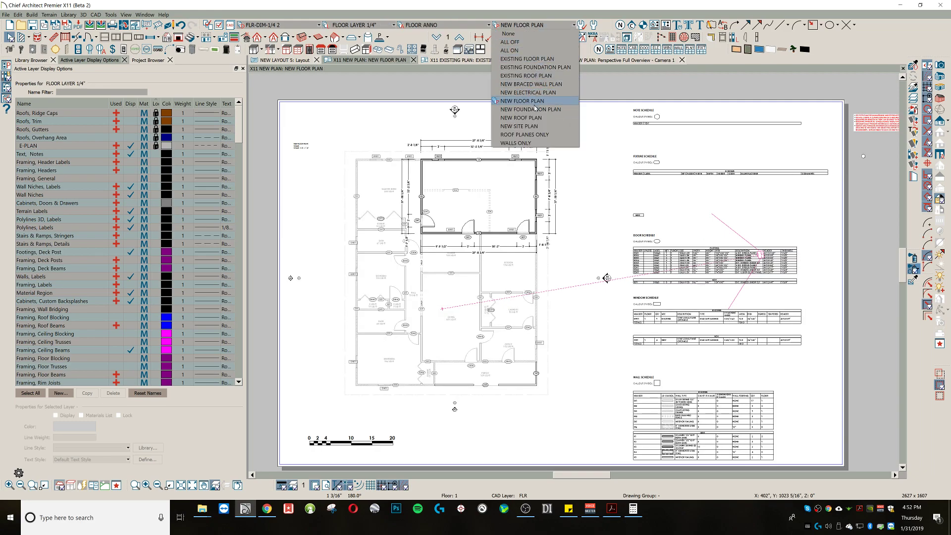
click(534, 101)
scroll(530, 24, down, 1)
click(530, 25)
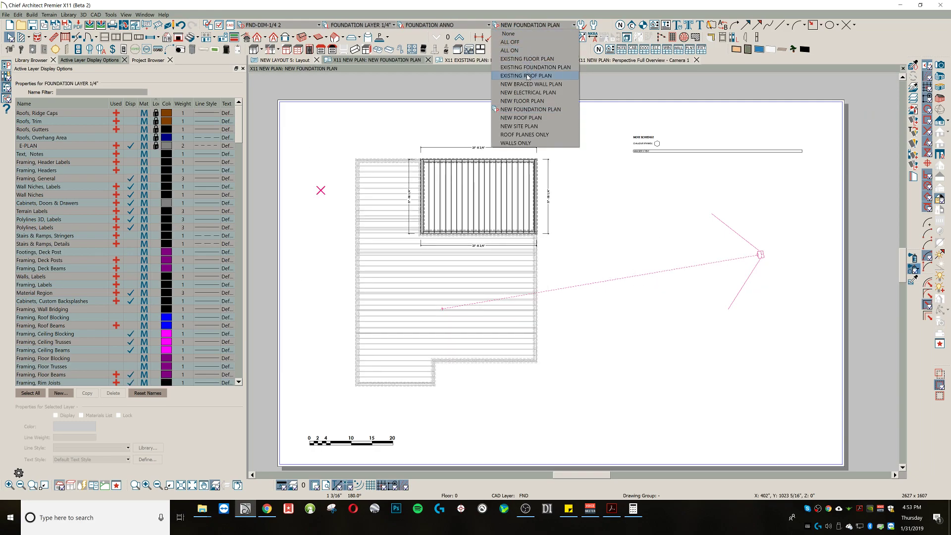
click(532, 119)
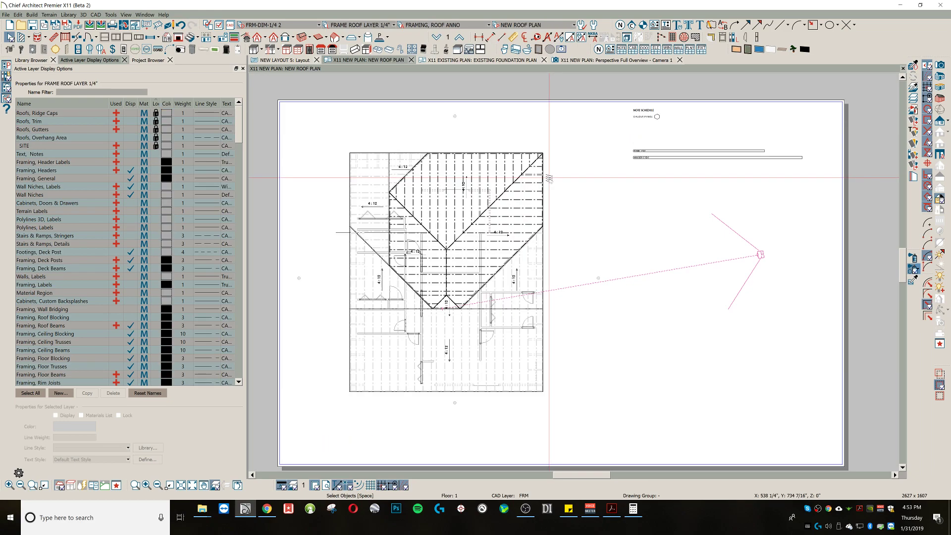
Step: Switch to the NEW SITE PLAN view and examine the lot drawing, setbacks, coverage areas, project data and lot analysis
click(526, 28)
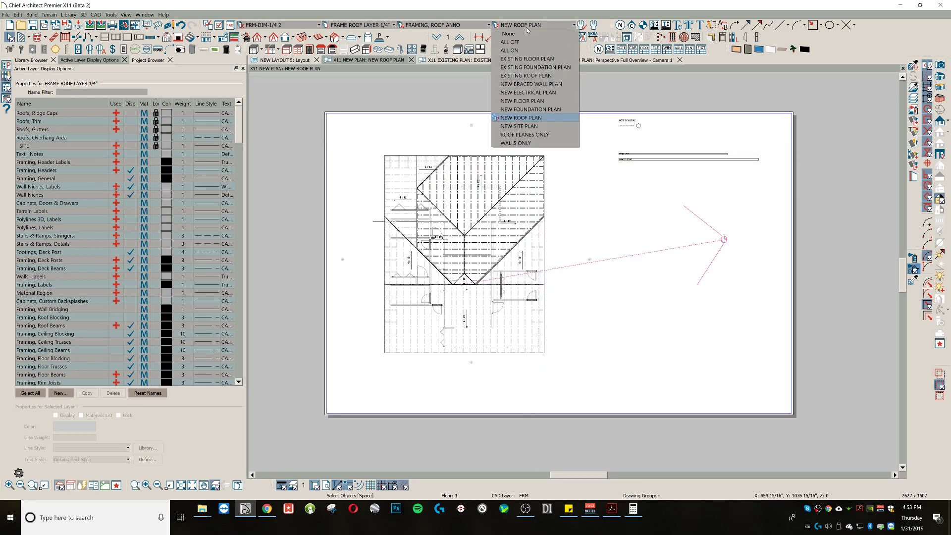
key(Escape)
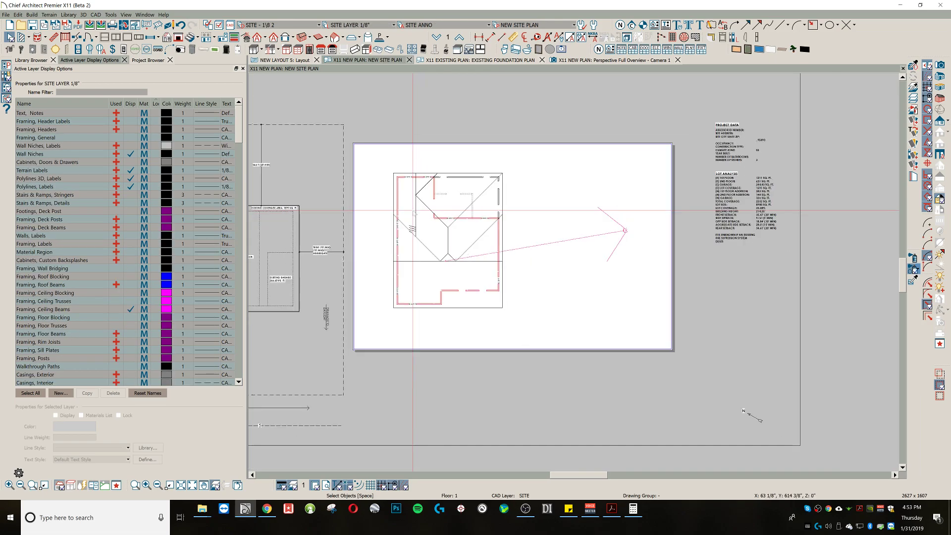
middle_drag(436, 233, 530, 256)
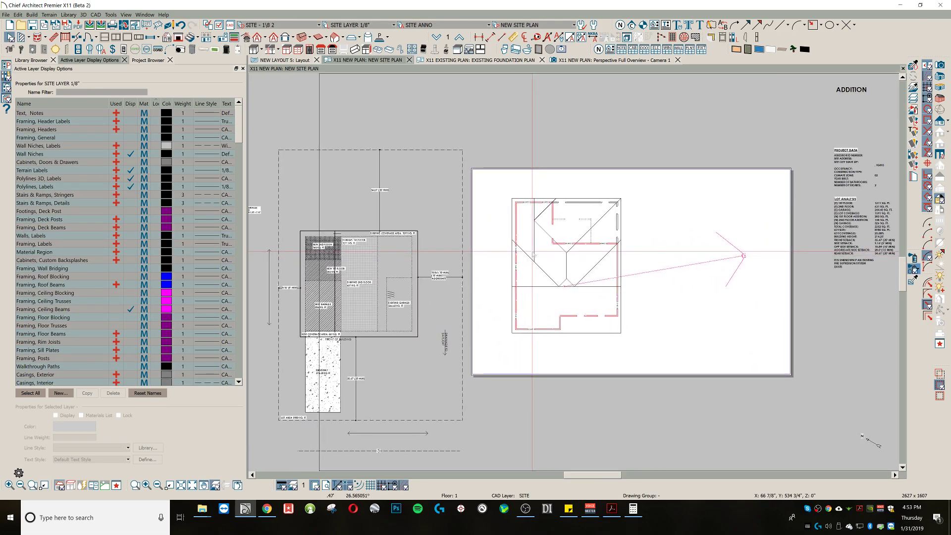
scroll(391, 295, up, 2)
middle_drag(342, 361, 372, 319)
scroll(374, 323, up, 1)
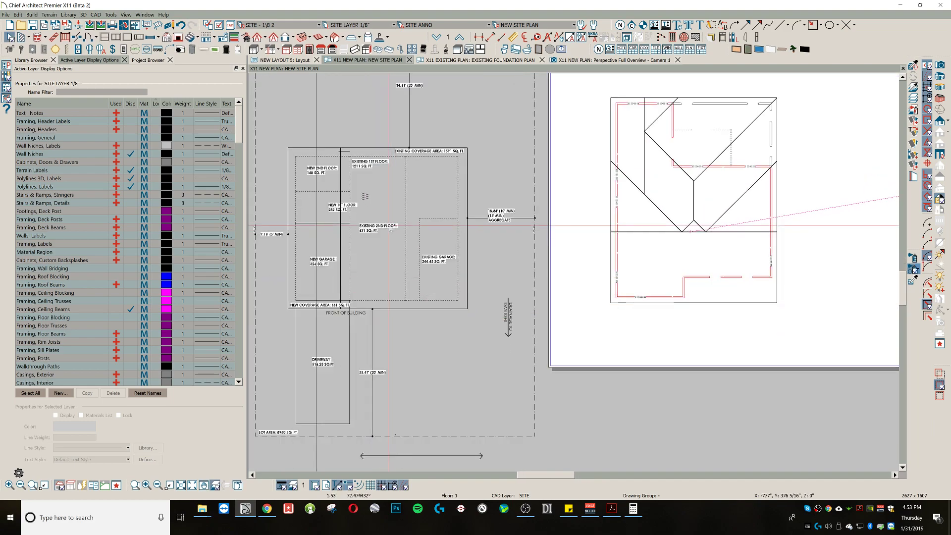
scroll(364, 196, down, 1)
middle_drag(457, 145, 459, 173)
middle_drag(389, 252, 297, 268)
scroll(369, 253, down, 1)
scroll(298, 268, down, 1)
scroll(698, 209, up, 2)
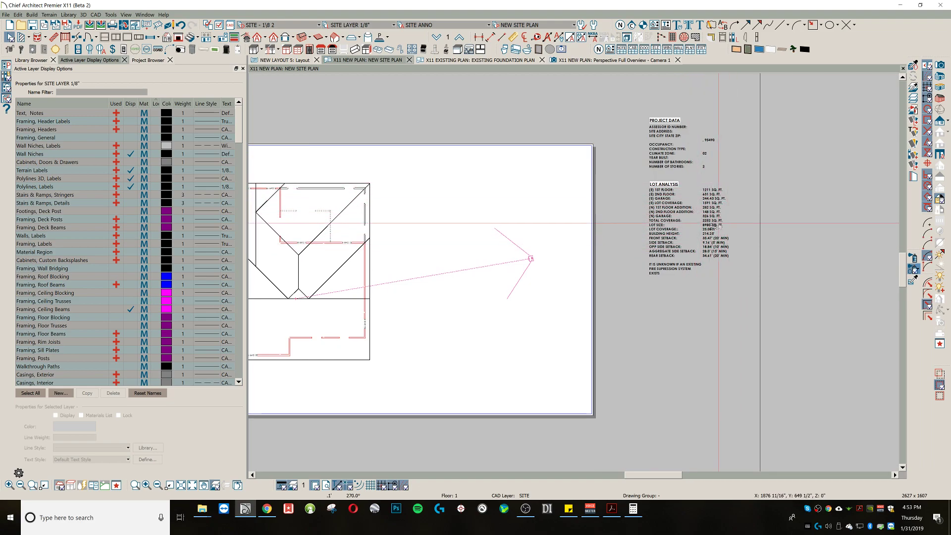
scroll(451, 214, down, 2)
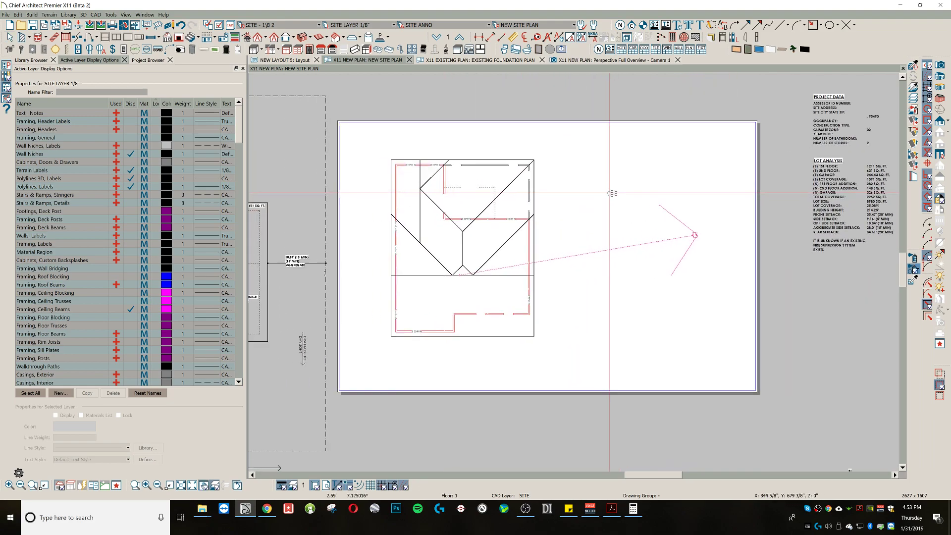
scroll(508, 194, down, 2)
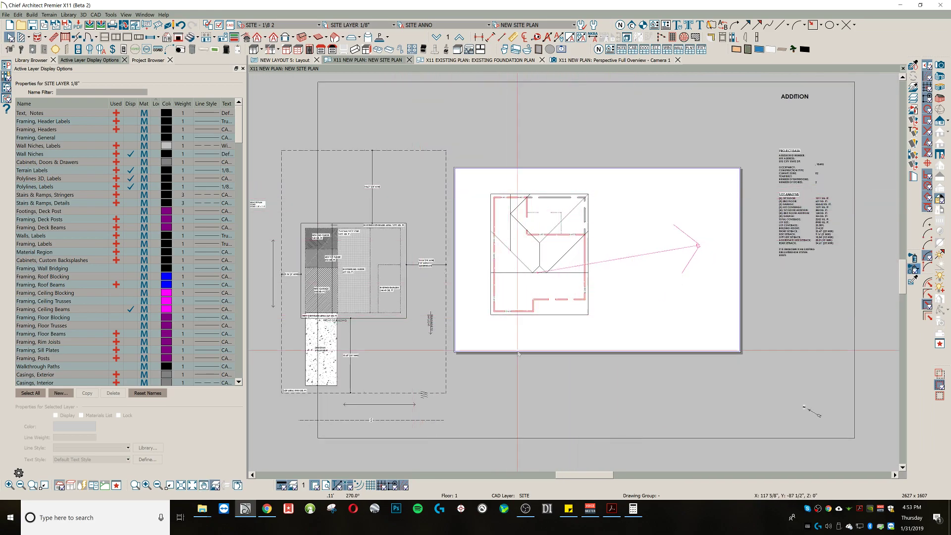
Step: Hide the drawing sheet background to view the site plan on plain white, and show the sheet again
click(314, 485)
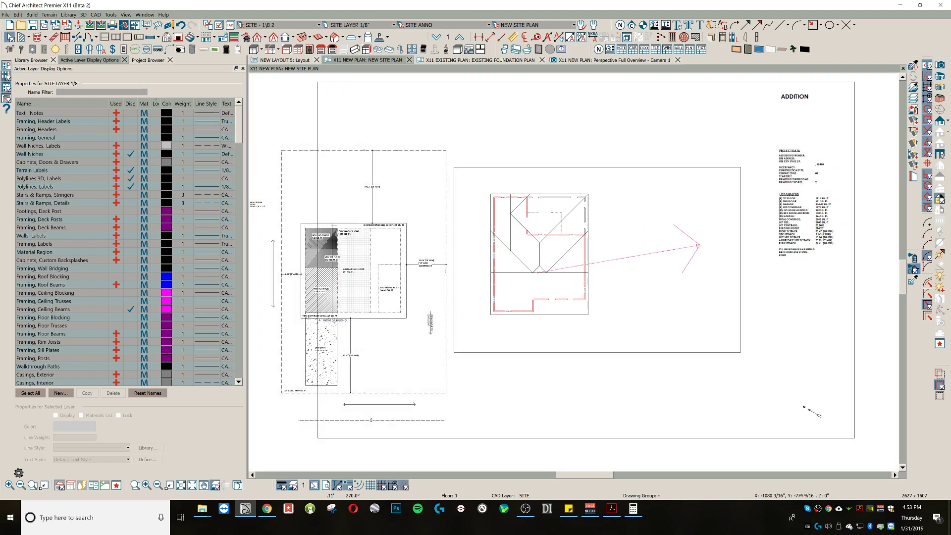
scroll(387, 404, down, 1)
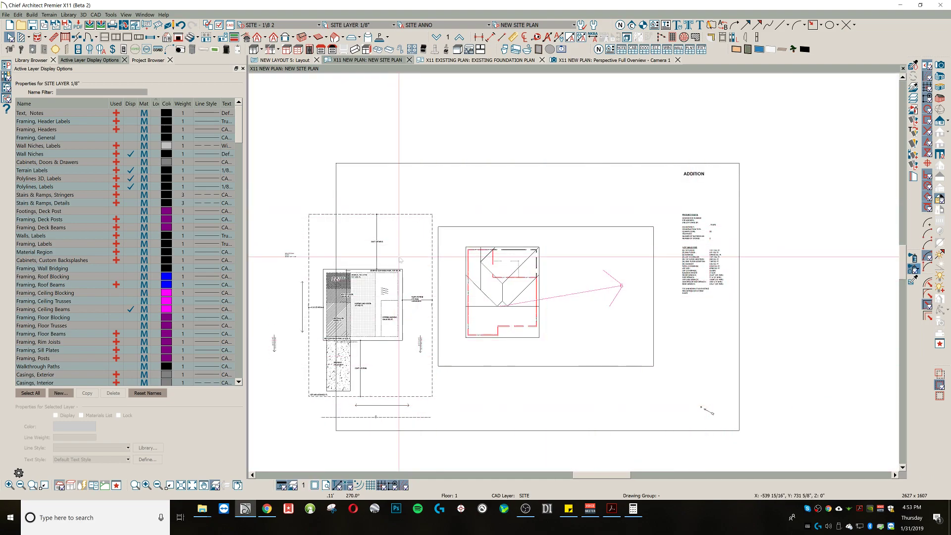
click(316, 486)
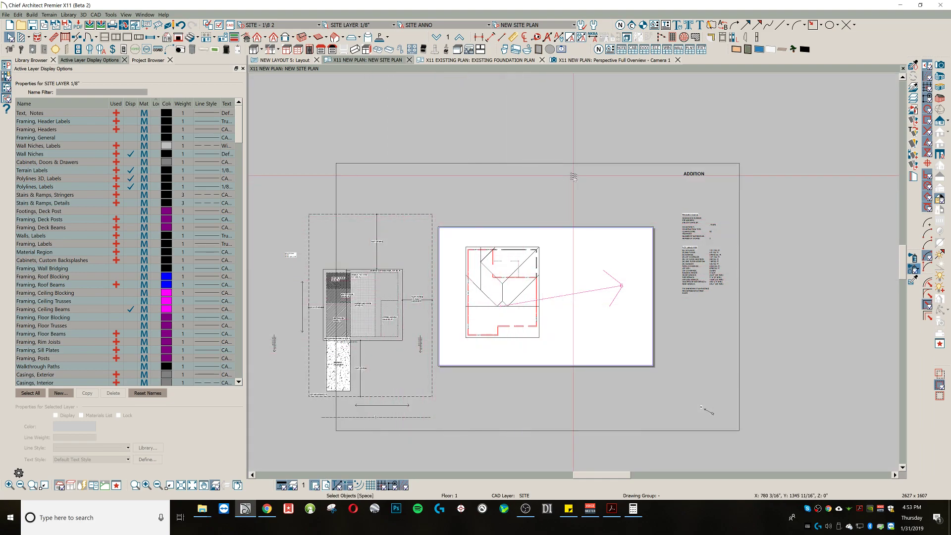
scroll(666, 265, up, 2)
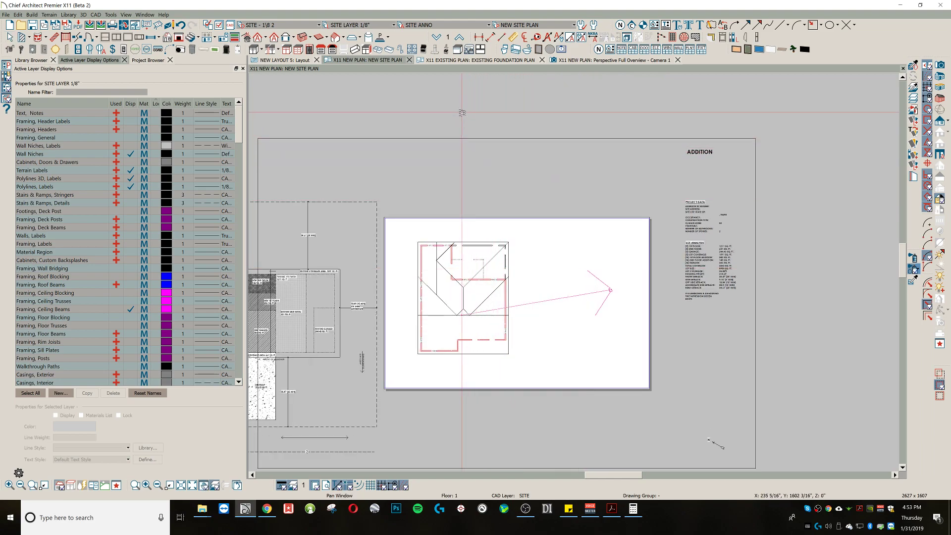
middle_drag(462, 113, 482, 111)
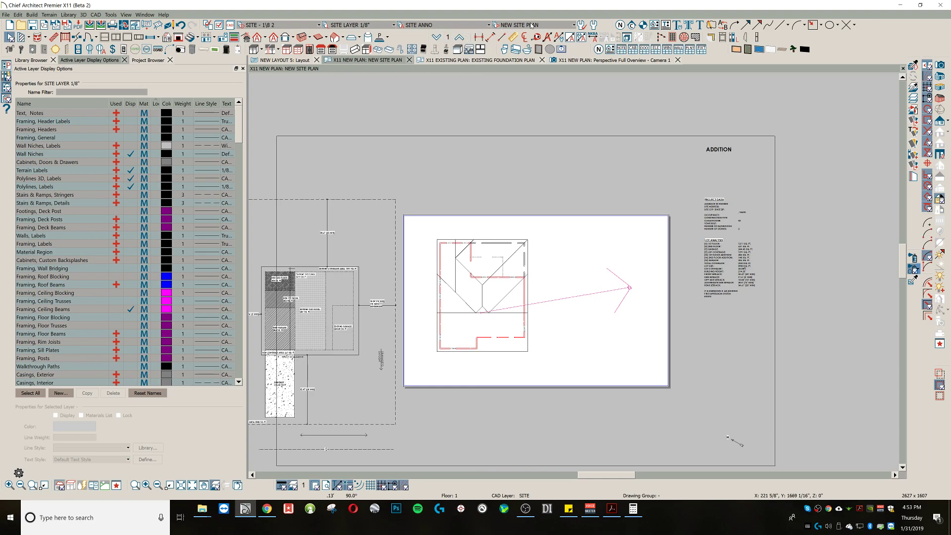
Step: Return to the layout's page A-2 and update the elevation views placed on it
key(ctrl+Tab)
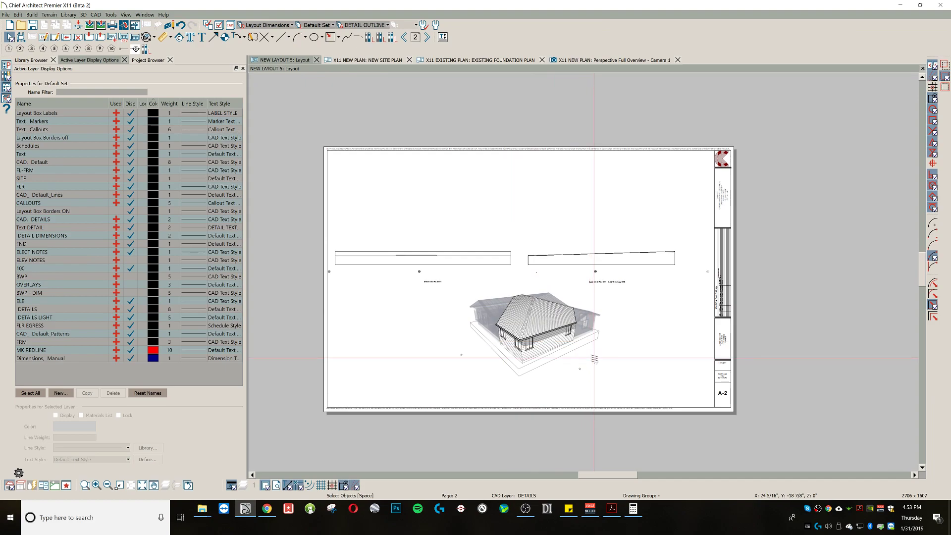
scroll(535, 277, up, 1)
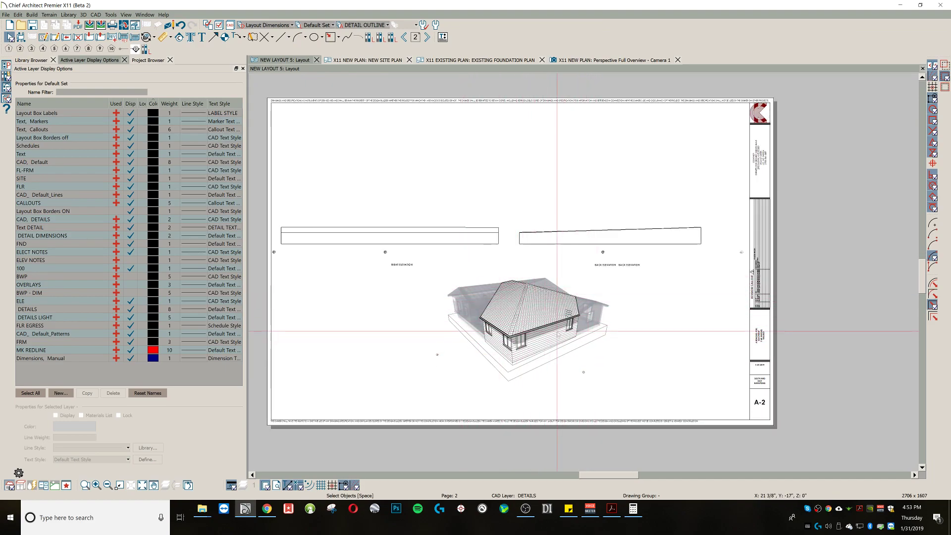
click(572, 231)
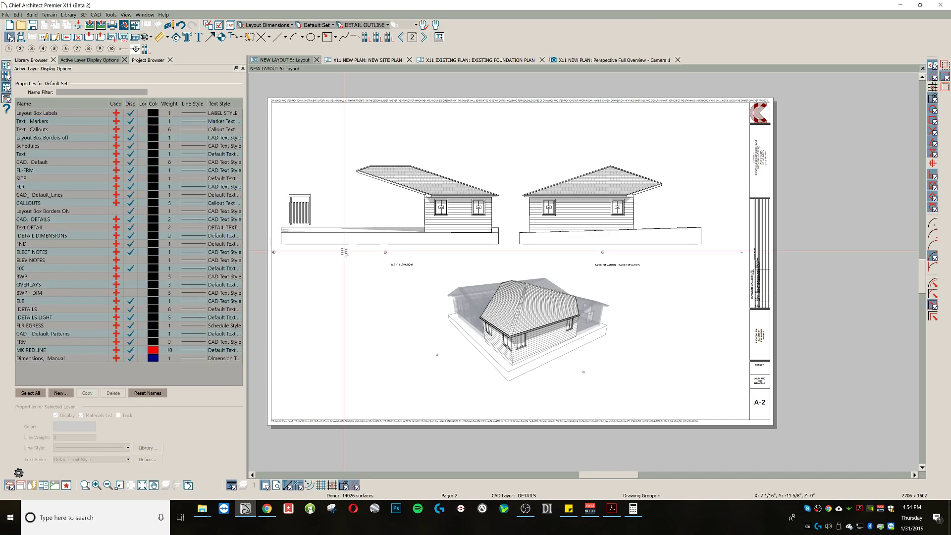
Step: Break the top edge of the right elevation's layout box near the addition's roof peak and pull a break point down to the roof's end
middle_drag(367, 243, 395, 247)
scroll(376, 202, up, 1)
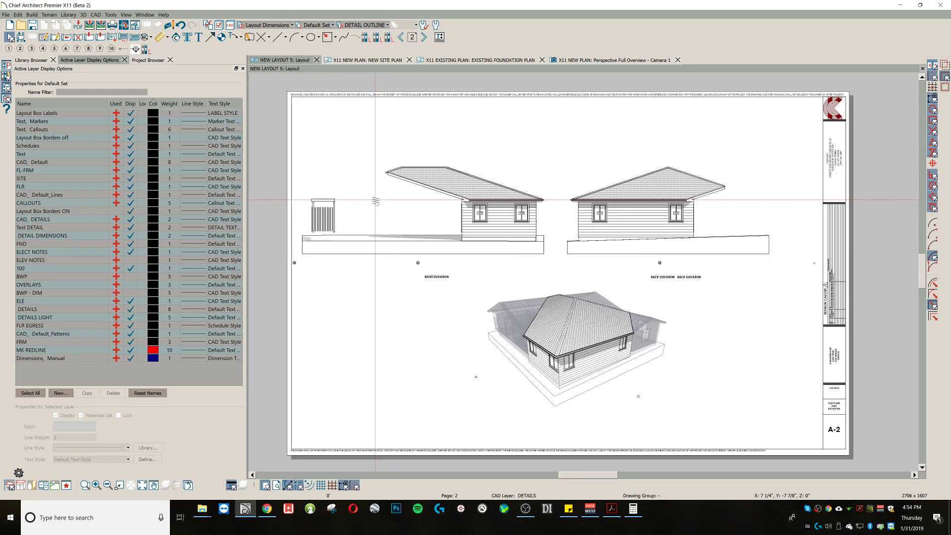
click(376, 201)
middle_drag(458, 134, 477, 139)
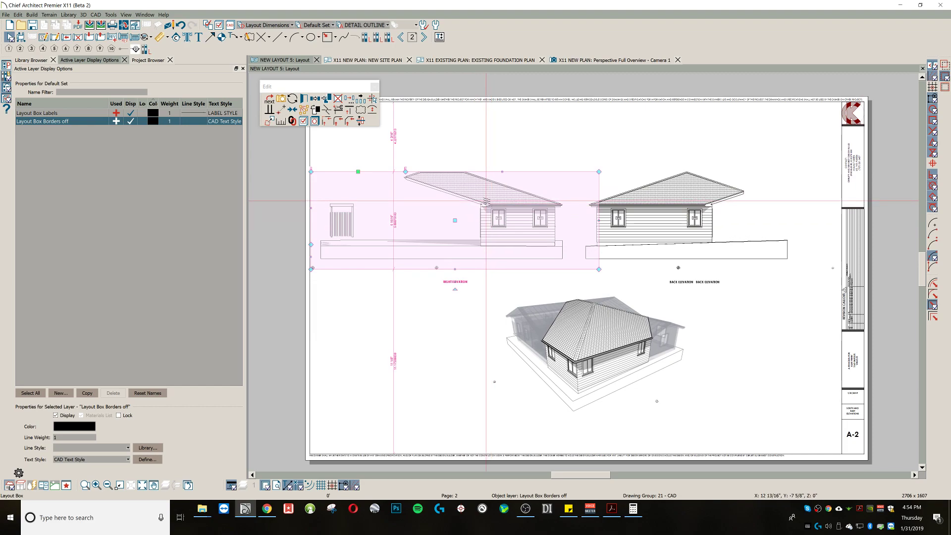
scroll(392, 191, up, 1)
scroll(393, 192, up, 1)
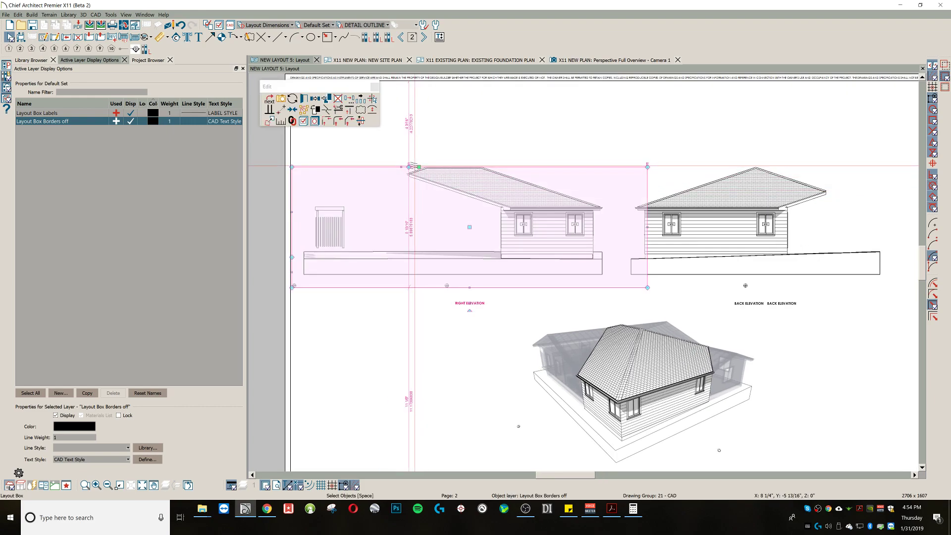
scroll(409, 166, up, 5)
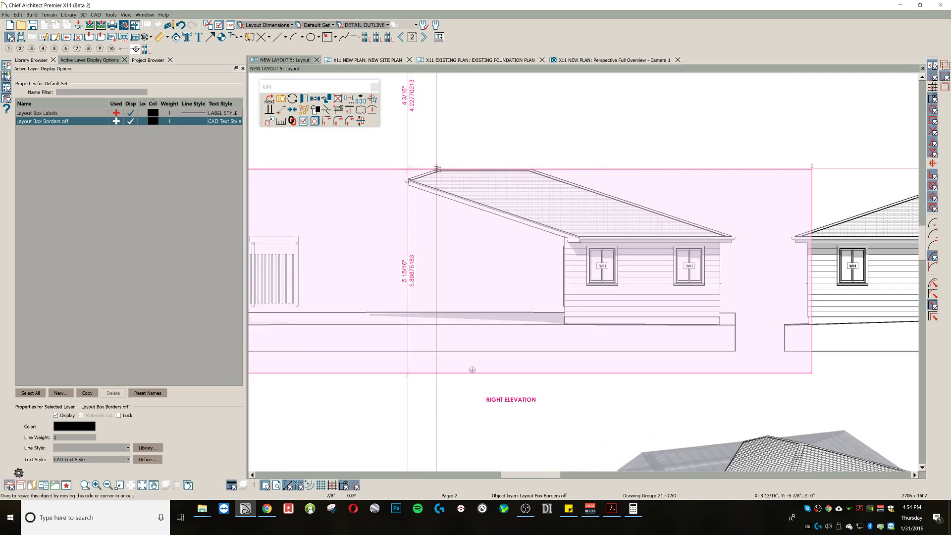
key(3)
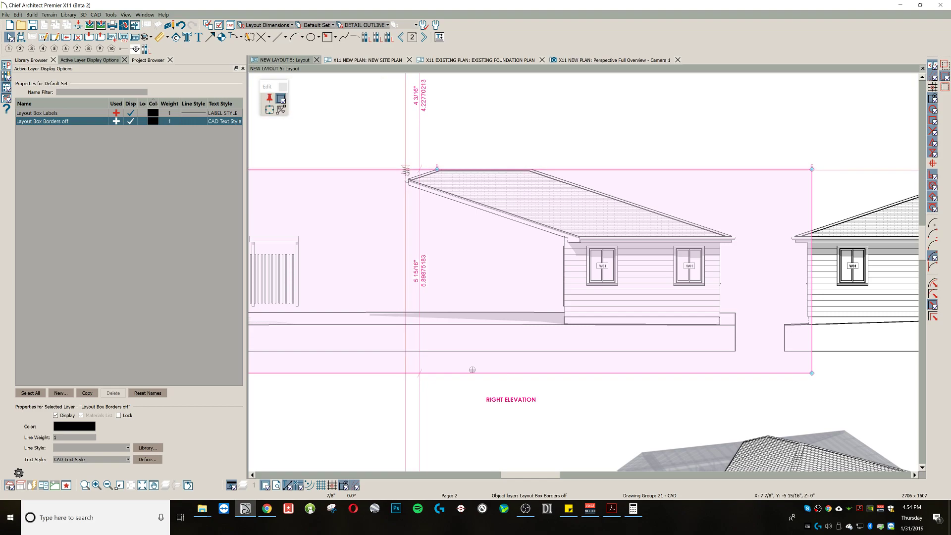
click(406, 170)
drag(406, 169, 408, 179)
Step: Reshape the right elevation box's outer side to follow the addition's roof slope and wall, uncovering the existing house elevation behind it
middle_drag(255, 189, 427, 169)
scroll(427, 169, down, 1)
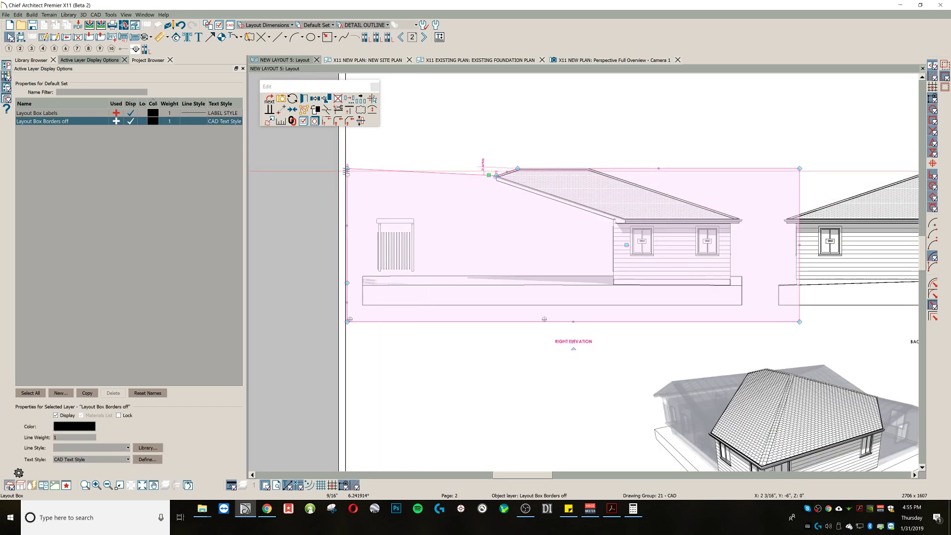
drag(347, 167, 495, 181)
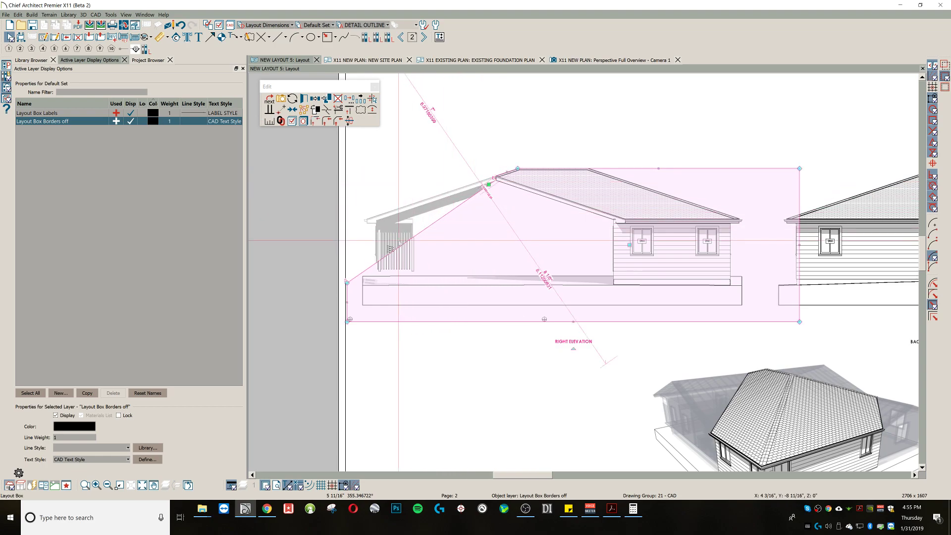
drag(349, 291, 623, 220)
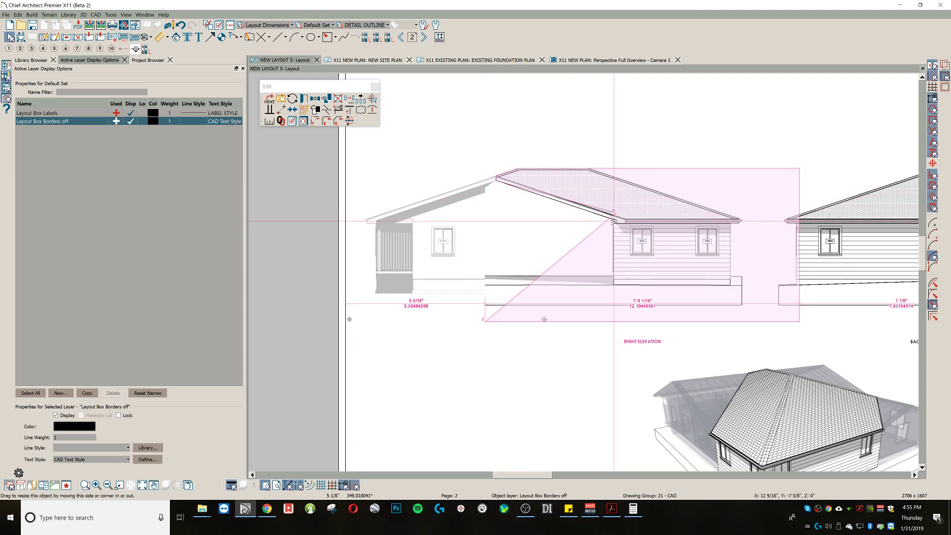
drag(573, 263, 614, 322)
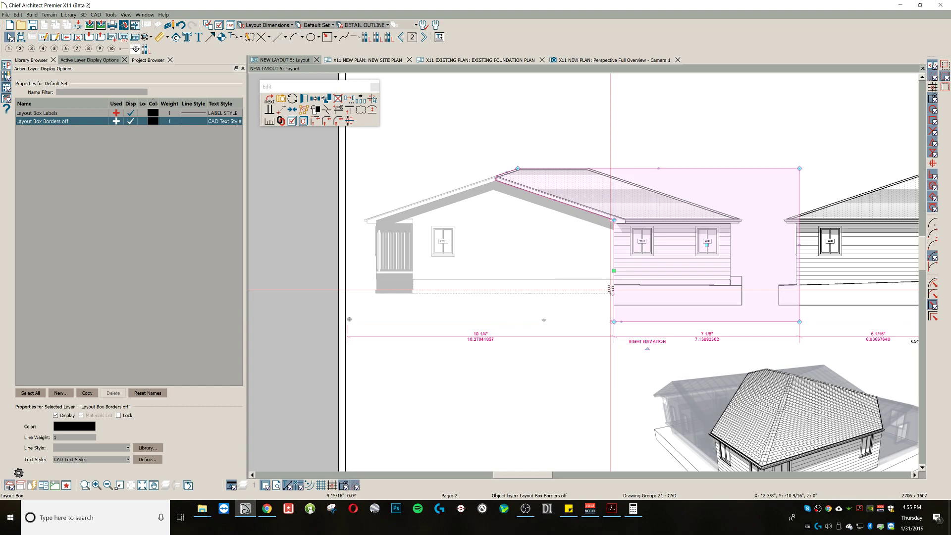
Step: Break the right elevation box at the wall base, extend its lower part back under the existing house, and notch it beside the porch
key(3)
click(614, 284)
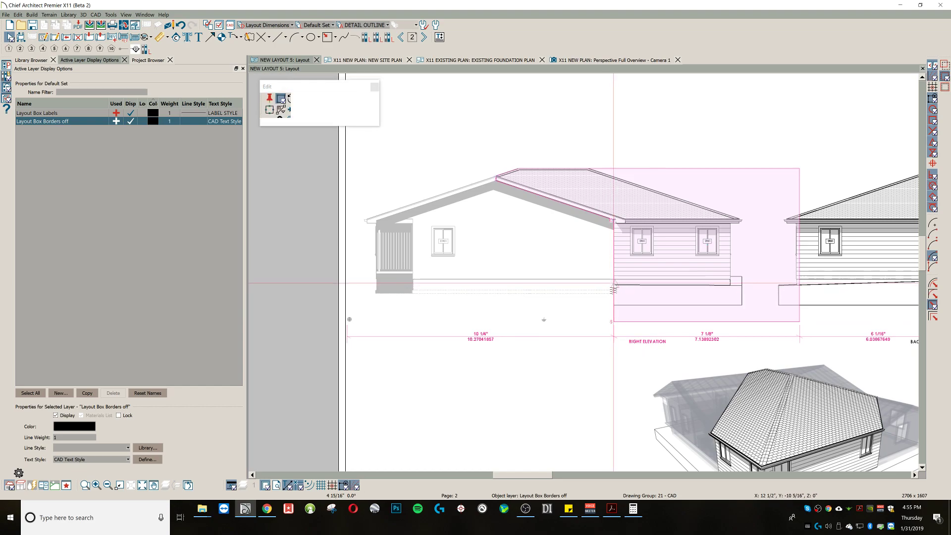
drag(610, 293, 354, 316)
key(3)
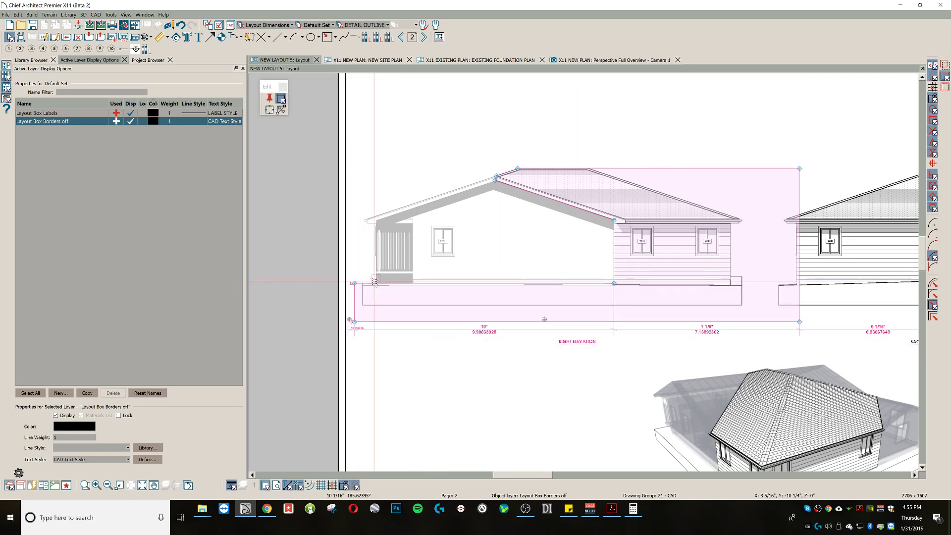
click(372, 284)
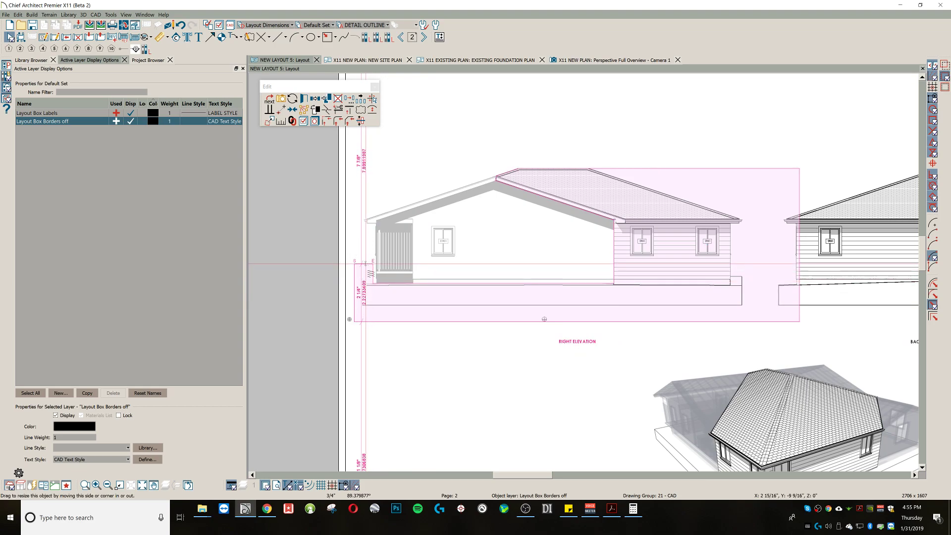
click(423, 352)
scroll(563, 267, down, 3)
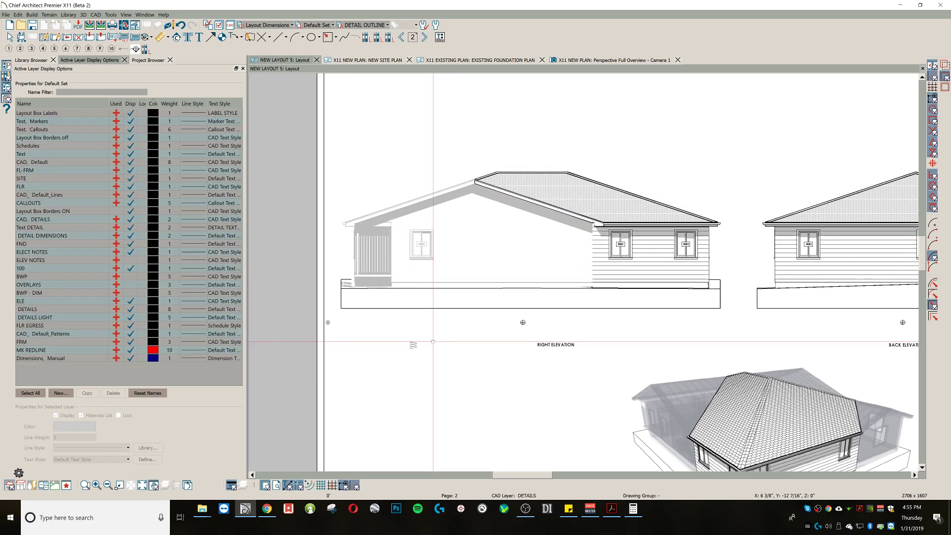
click(537, 273)
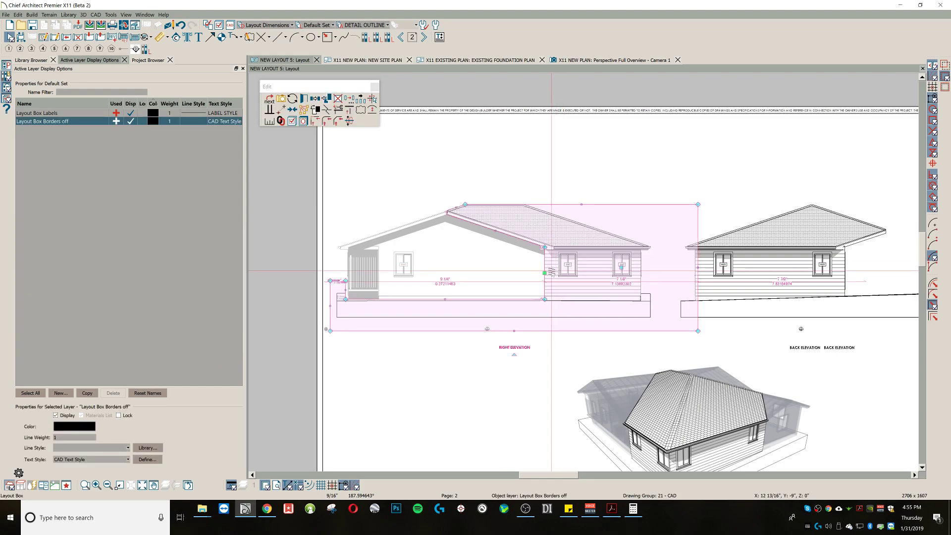
scroll(539, 275, up, 2)
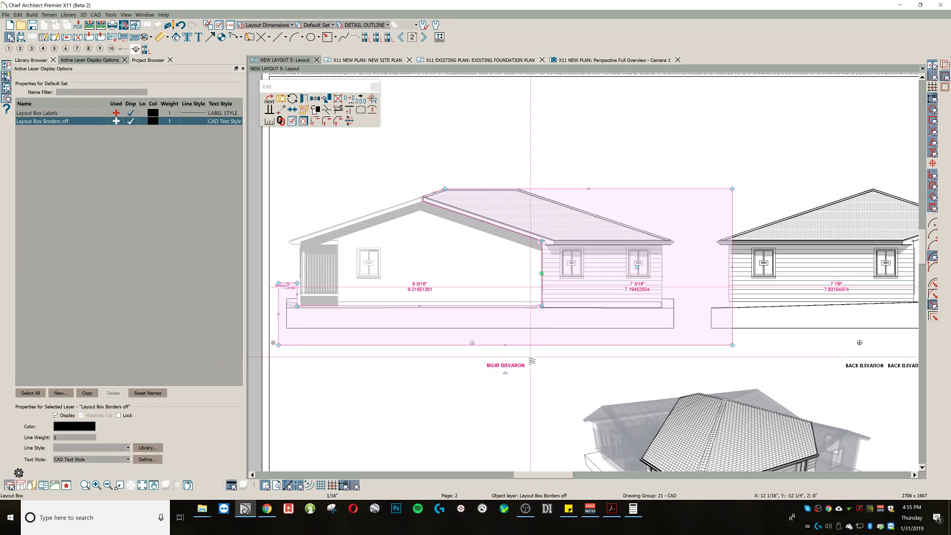
Step: Break the top edge of the back elevation's layout box at the addition's roof peak and pull its outer corner down along the roof slope
key(Escape)
scroll(480, 312, down, 2)
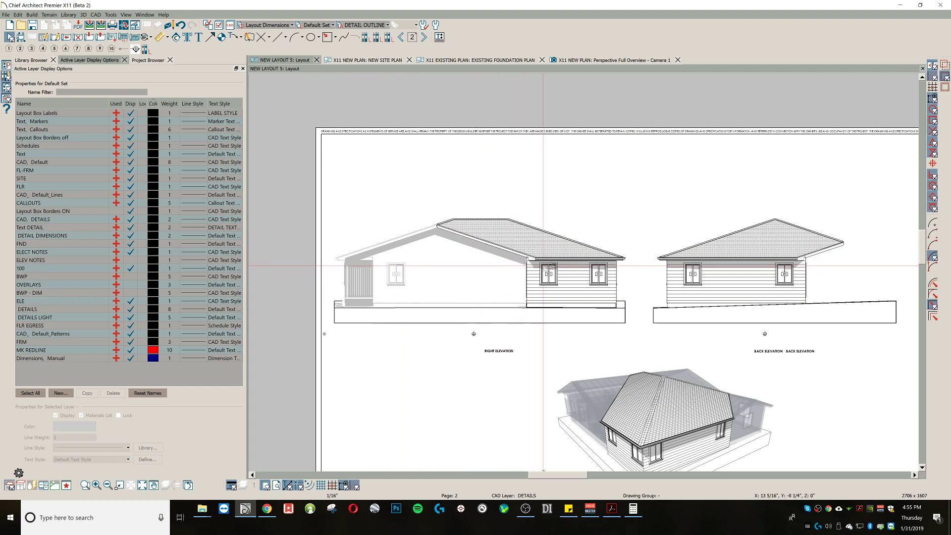
middle_drag(611, 246, 560, 238)
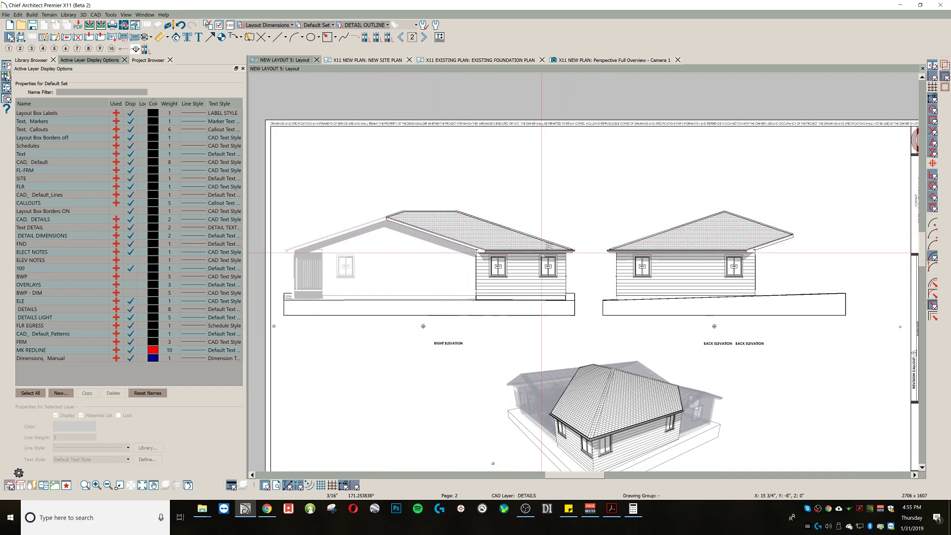
scroll(561, 226, down, 2)
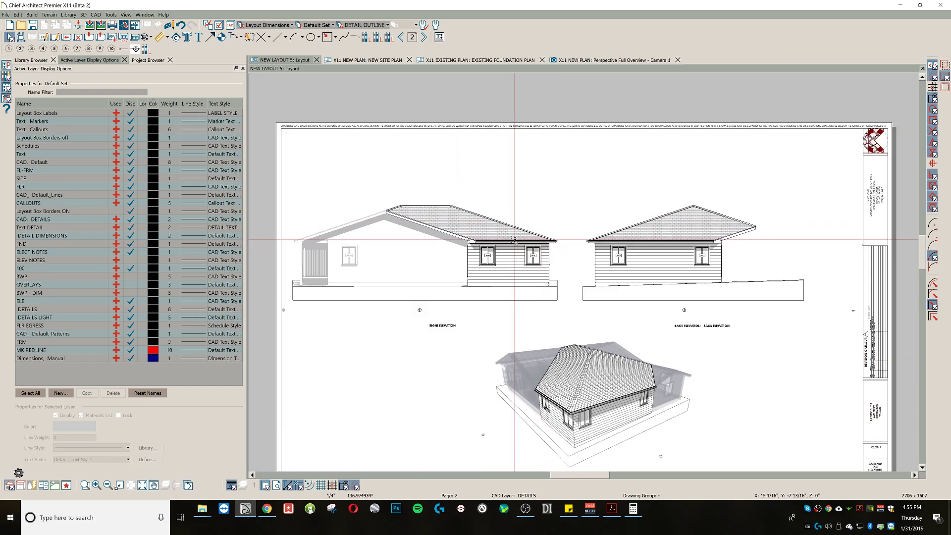
middle_drag(573, 208, 507, 214)
click(676, 254)
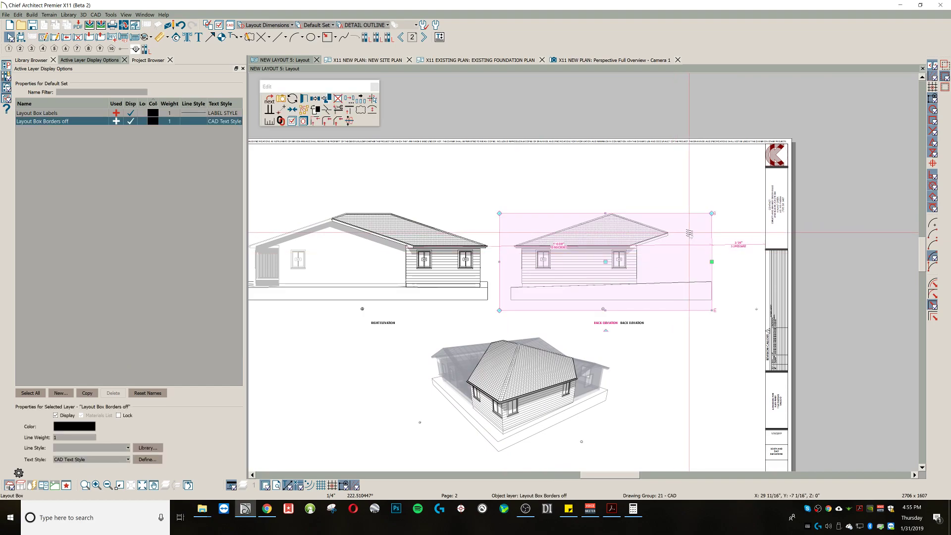
scroll(679, 252, up, 3)
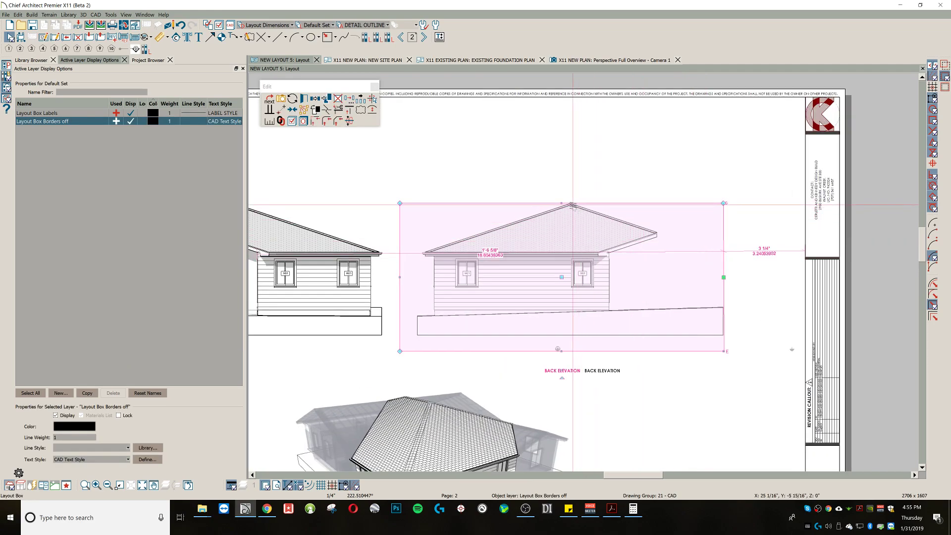
scroll(574, 205, up, 1)
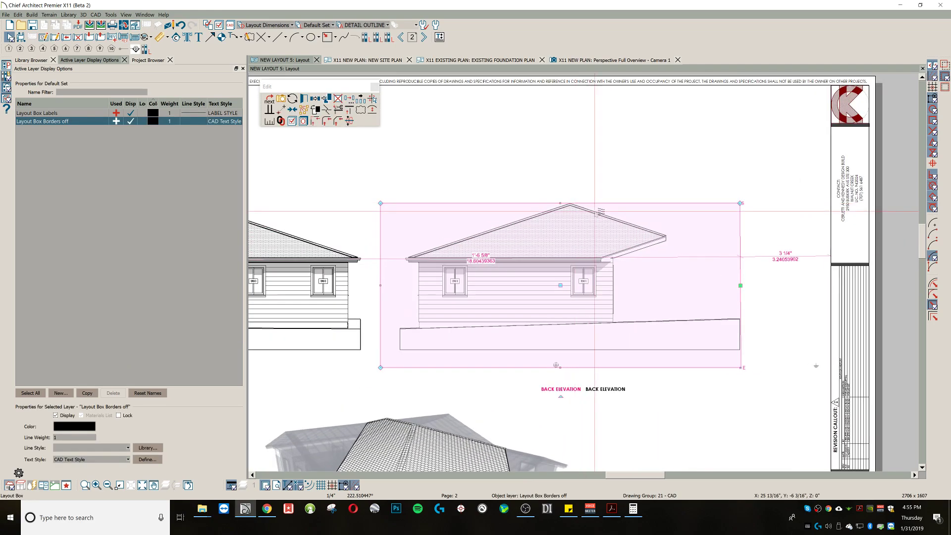
click(578, 202)
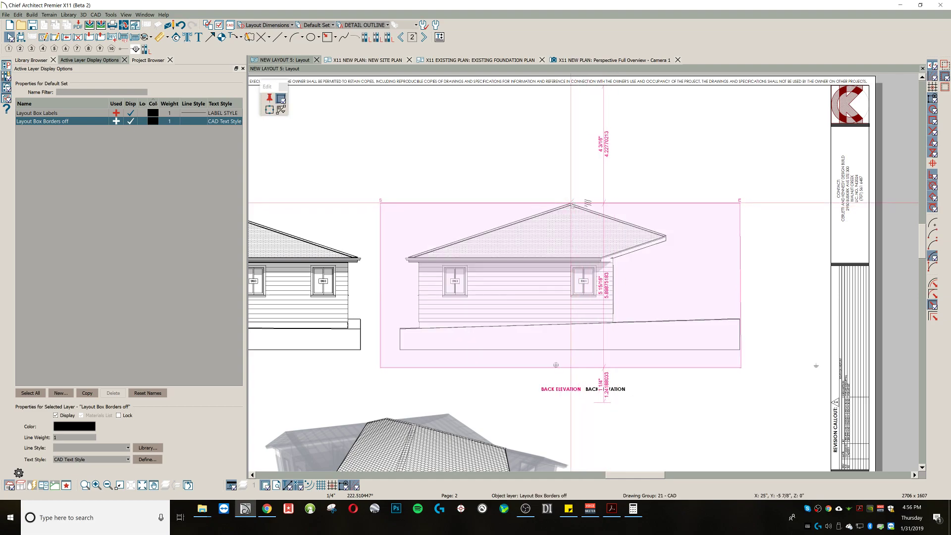
click(685, 204)
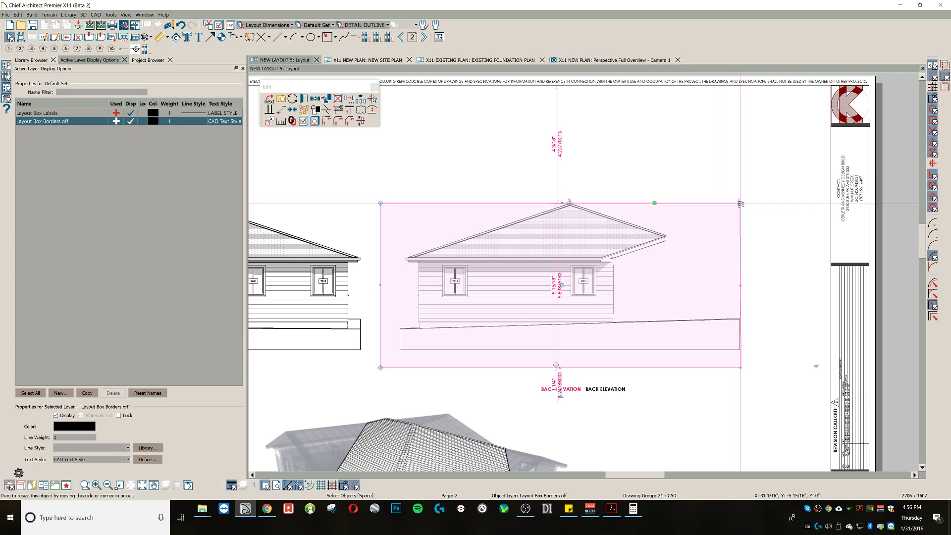
drag(740, 203, 738, 259)
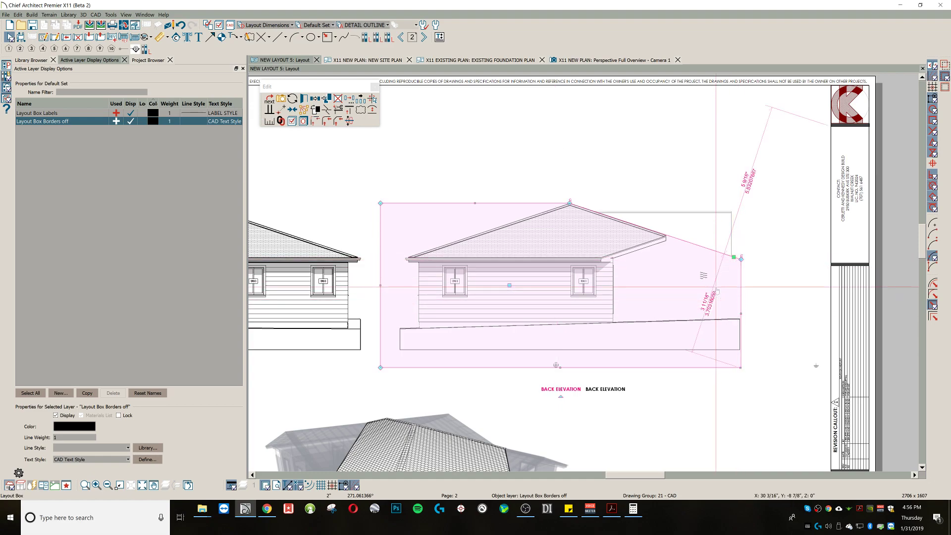
Step: Break the back elevation box's sloped edge at the addition's roof end and move the outer side in to that point
key(3)
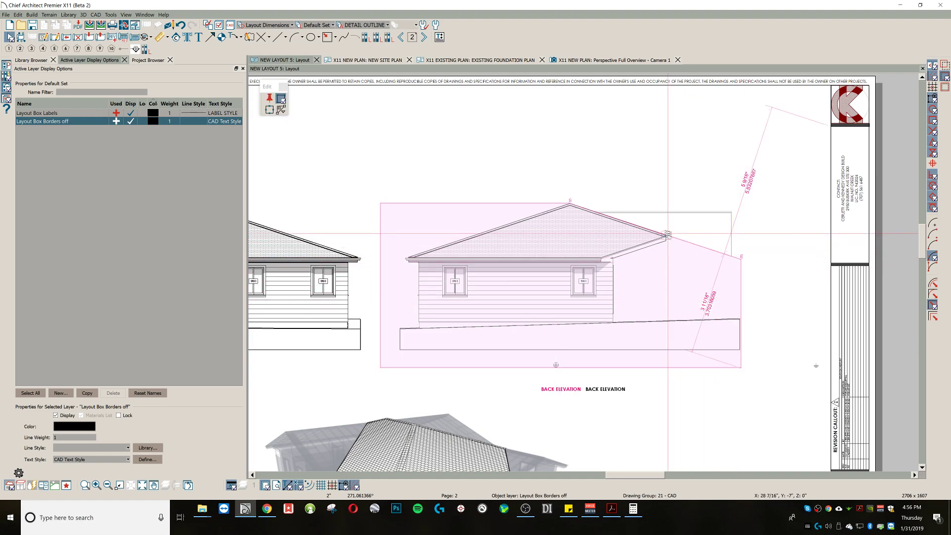
click(669, 239)
scroll(669, 239, up, 2)
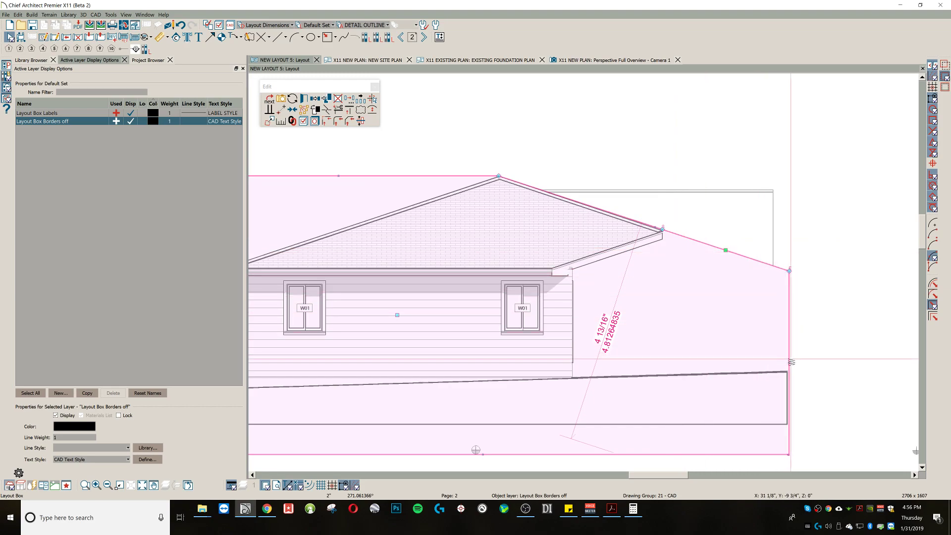
drag(791, 364, 663, 249)
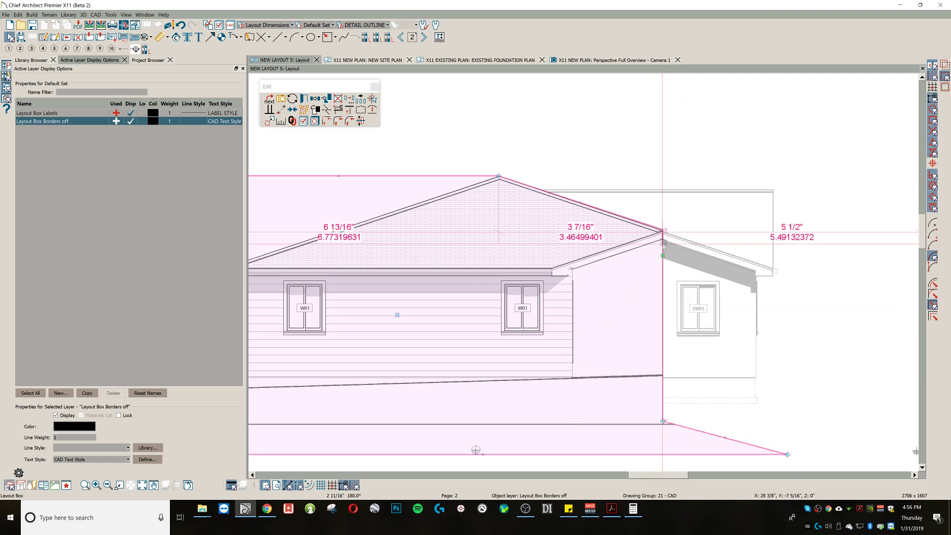
Step: Reshape the back elevation box's outer side to follow the underside of the roof overhang and the addition's wall
click(663, 240)
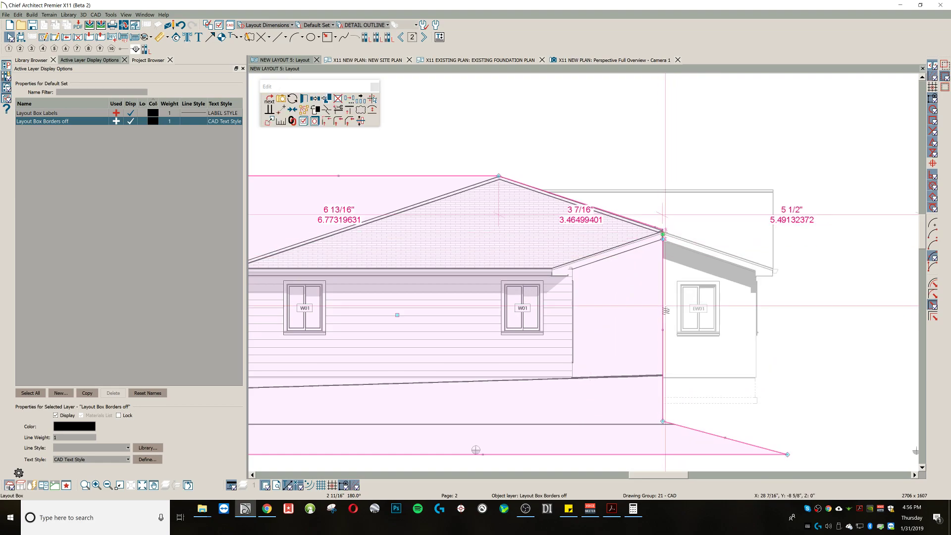
mouse_move(663, 240)
mouse_down()
mouse_move(571, 270)
mouse_move(663, 233)
mouse_up()
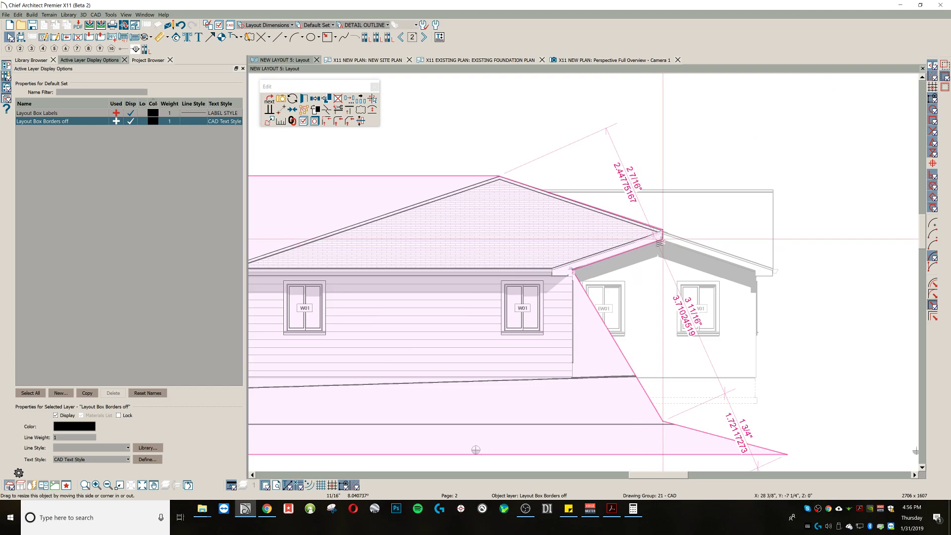
click(663, 239)
middle_drag(667, 353, 675, 271)
drag(672, 339, 582, 342)
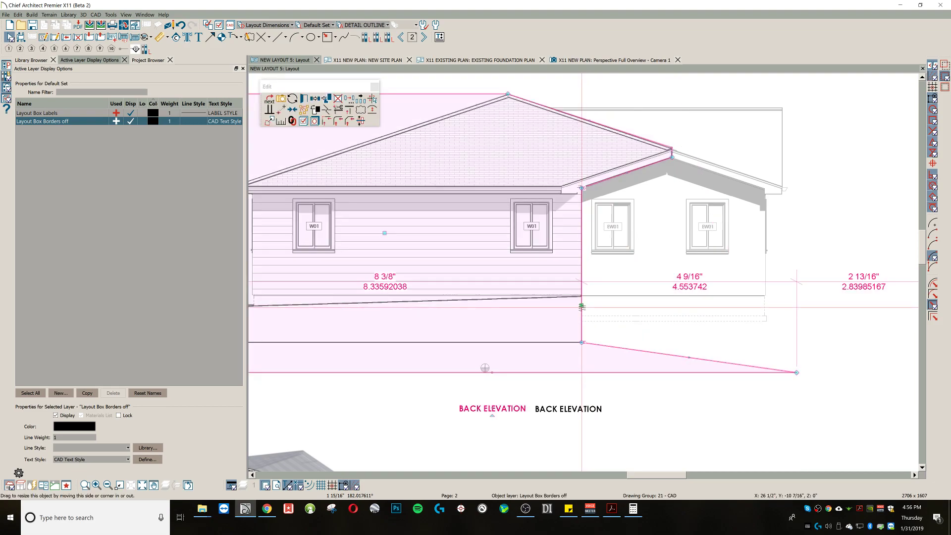
drag(585, 305, 583, 303)
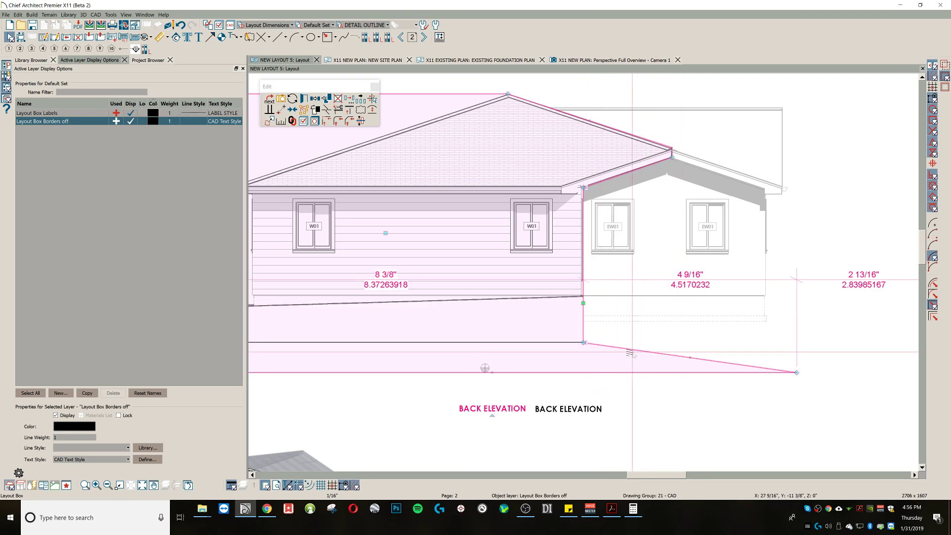
Step: Break the back elevation box's lower sloped edge and extend it below the existing house along the terrain line
key(3)
click(678, 356)
drag(678, 356, 803, 303)
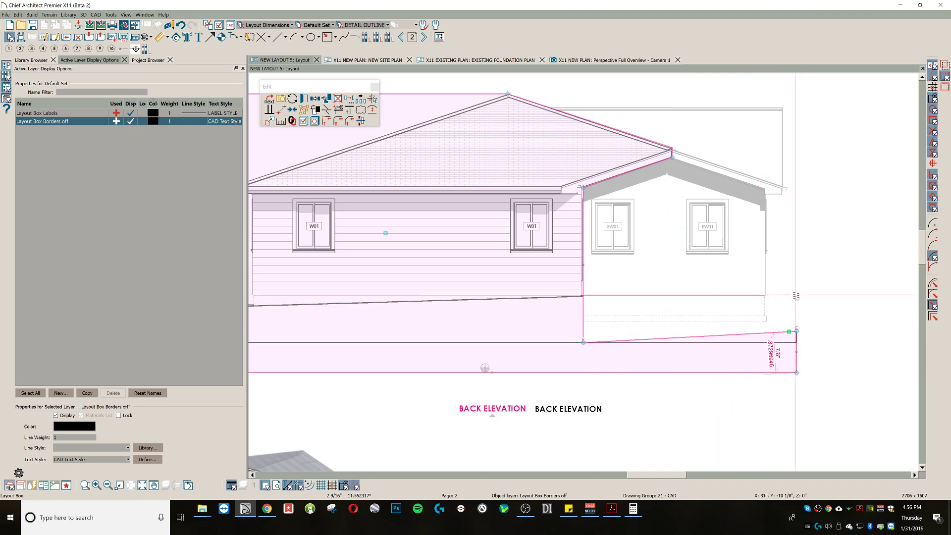
click(798, 297)
click(793, 331)
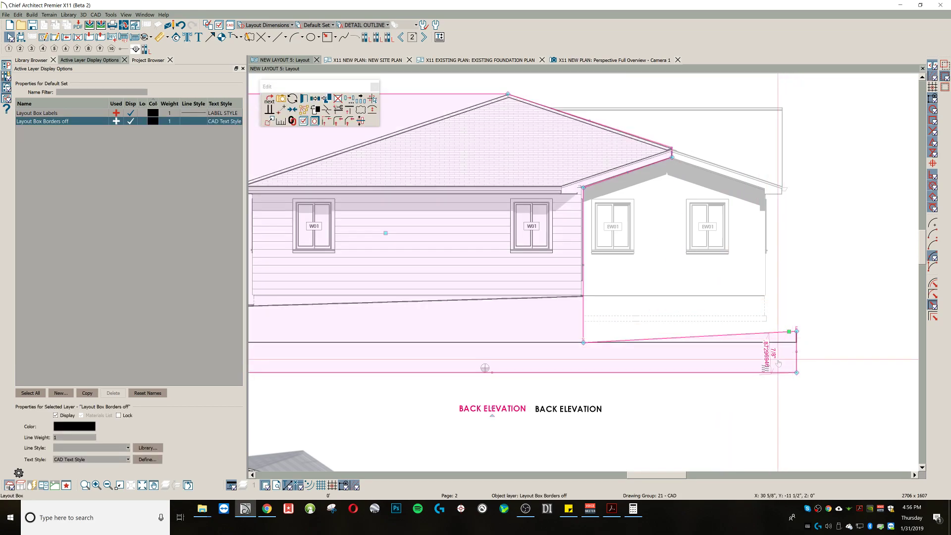
scroll(660, 378, down, 1)
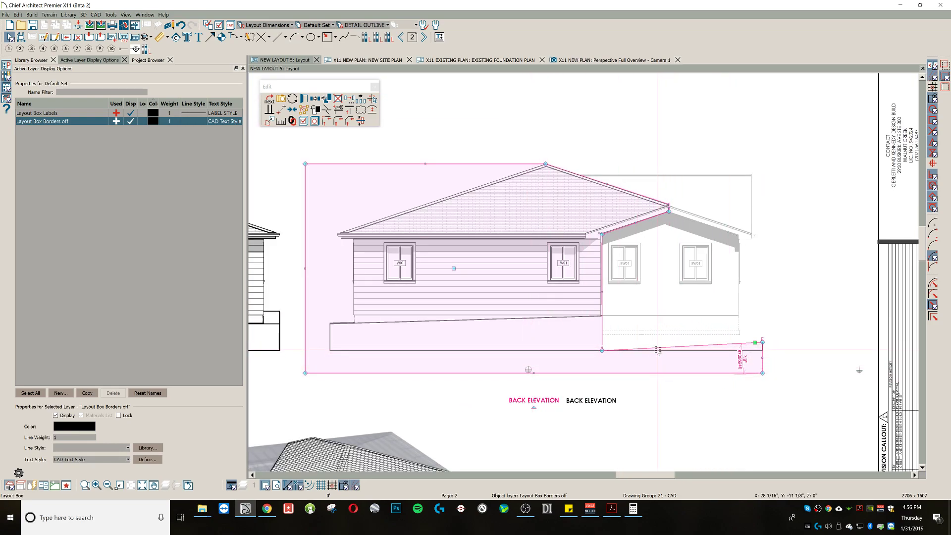
drag(602, 350, 763, 312)
click(792, 240)
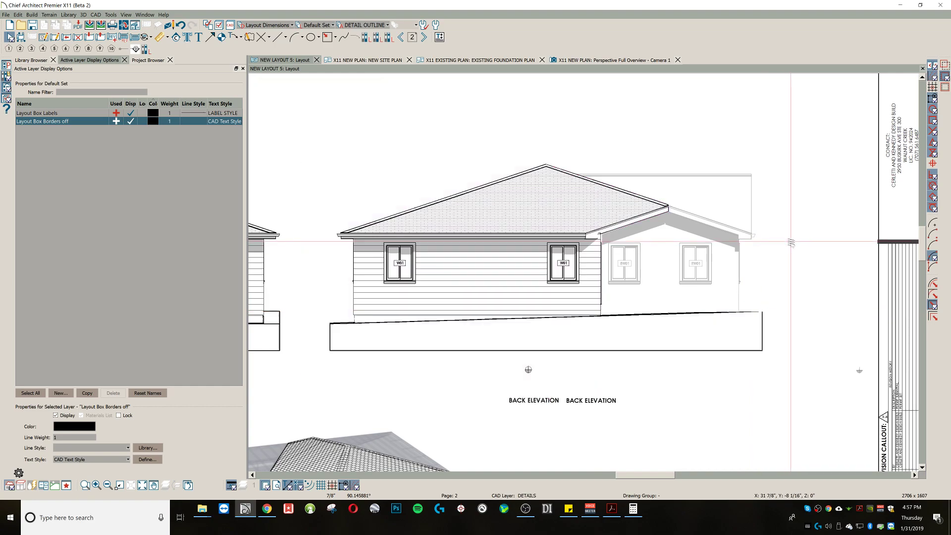
Step: Pull the remaining upper corner of the back elevation box down so its edge follows the addition's other roof slope
middle_drag(590, 282, 623, 283)
scroll(622, 282, down, 1)
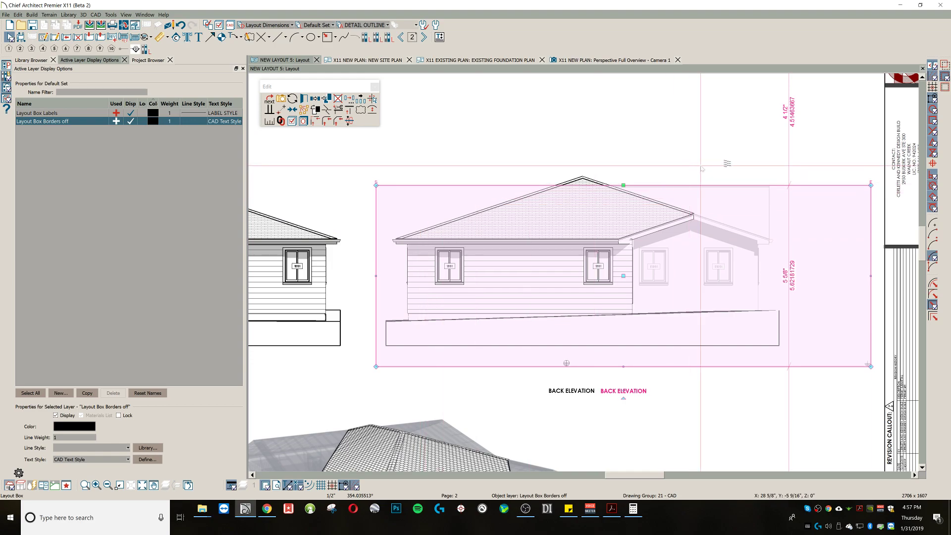
scroll(421, 198, up, 1)
click(389, 196)
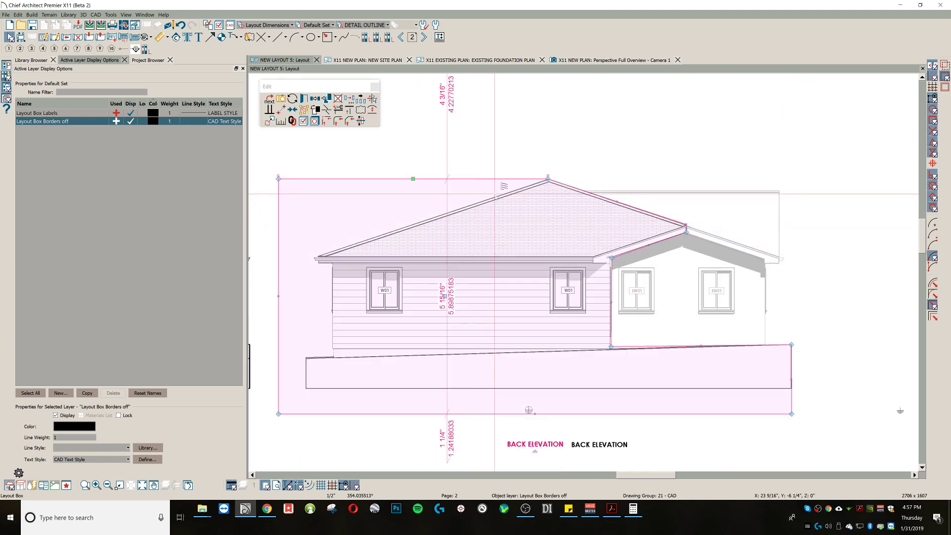
drag(278, 178, 281, 269)
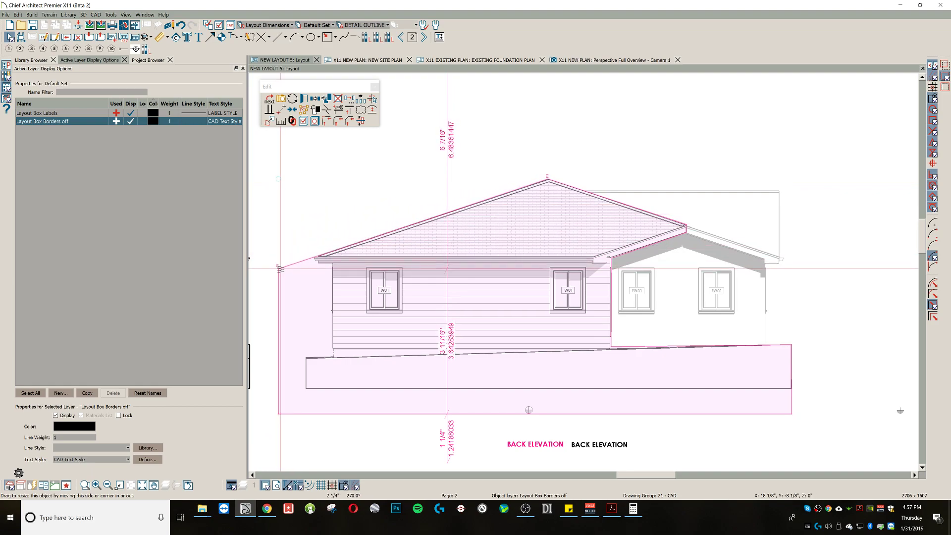
click(335, 178)
scroll(361, 182, down, 1)
scroll(362, 182, down, 1)
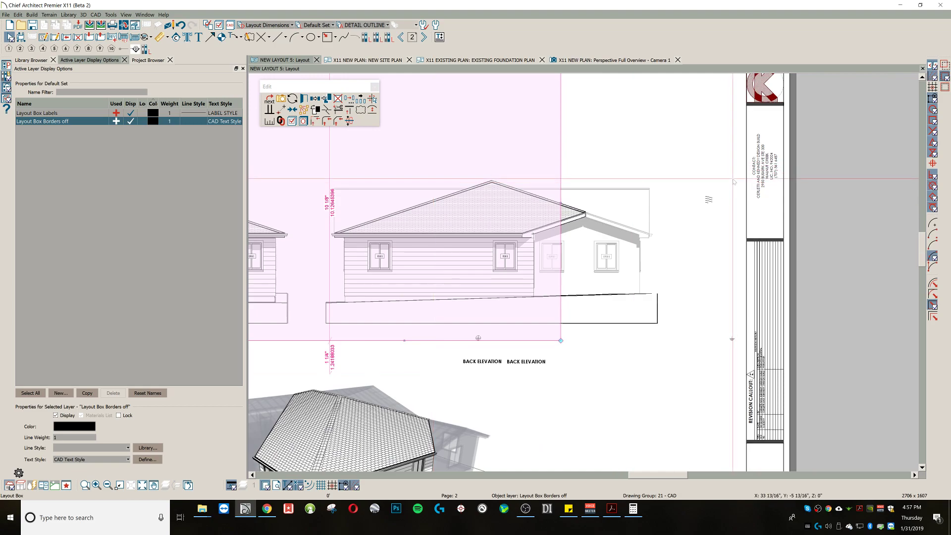
Step: Examine the overlapping back elevation boxes and the trimmed right and back elevations on page A-2
middle_drag(701, 211, 754, 204)
scroll(746, 206, down, 2)
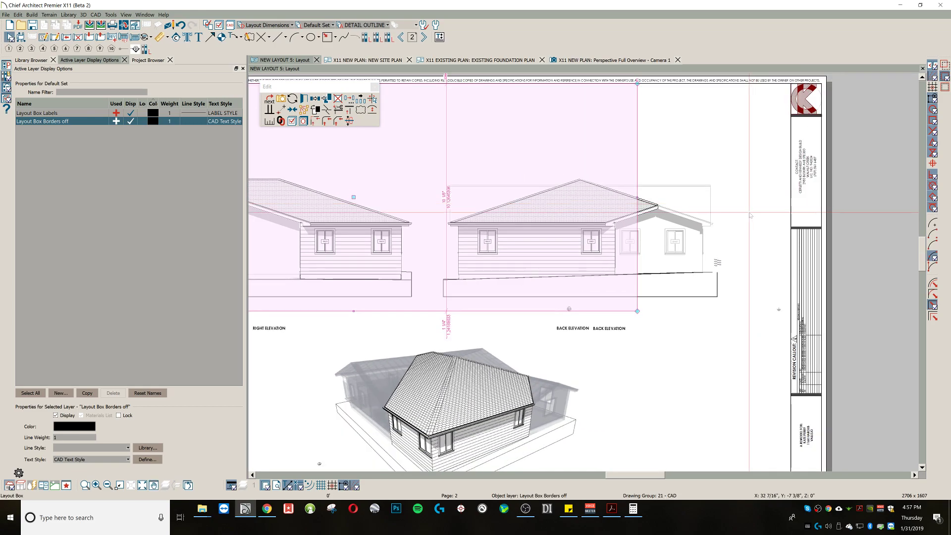
click(697, 214)
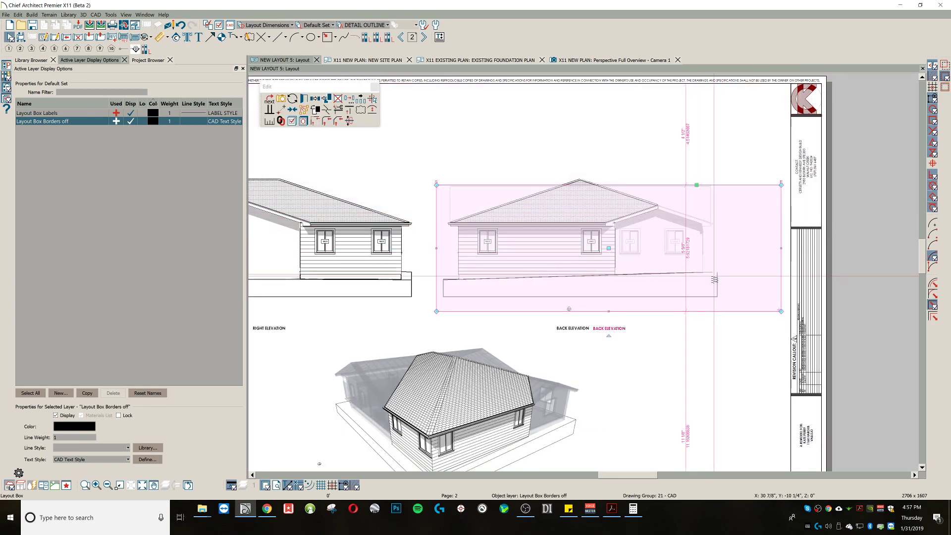
click(717, 279)
click(718, 251)
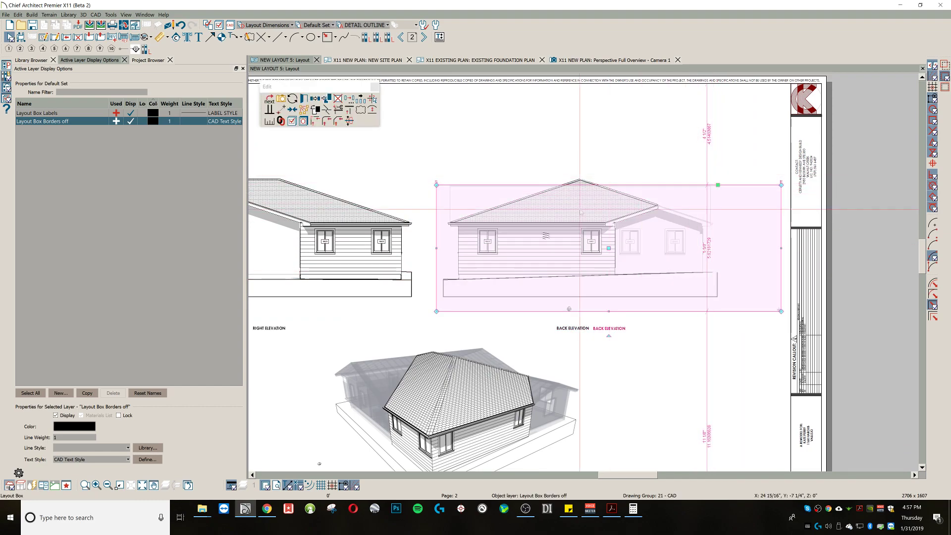
click(632, 370)
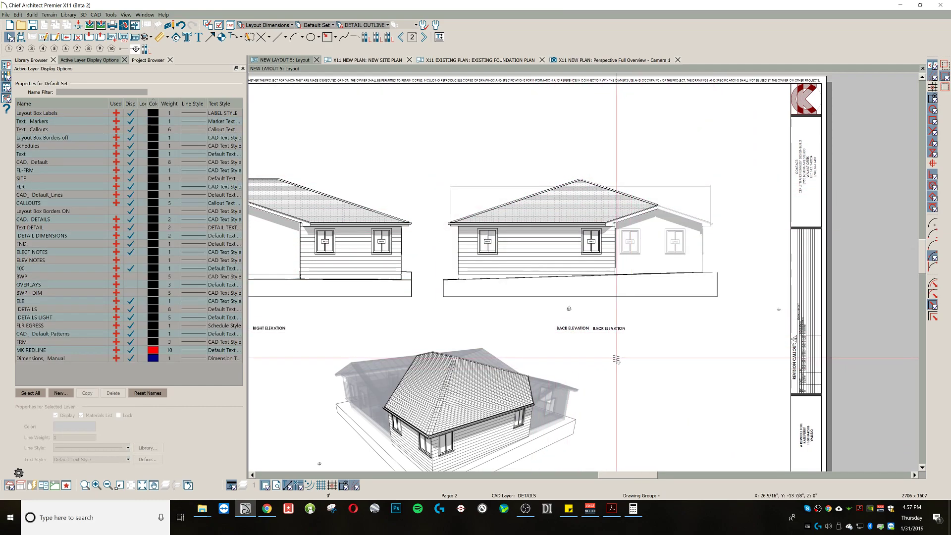
scroll(616, 360, down, 3)
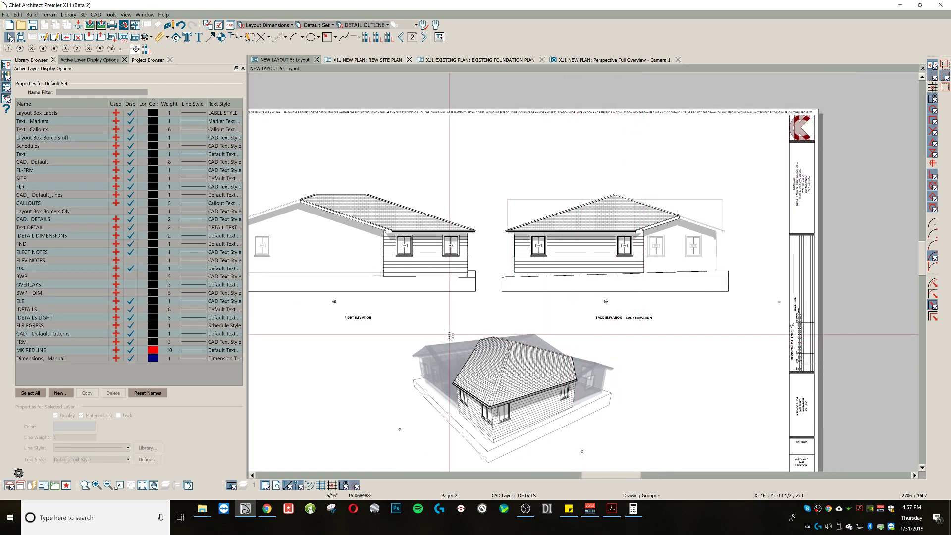
scroll(450, 336, down, 3)
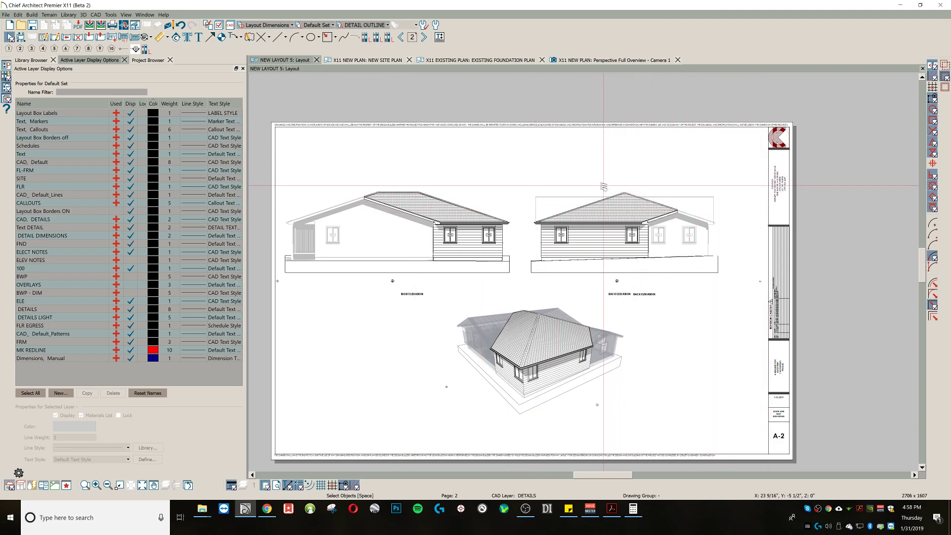
scroll(604, 185, down, 1)
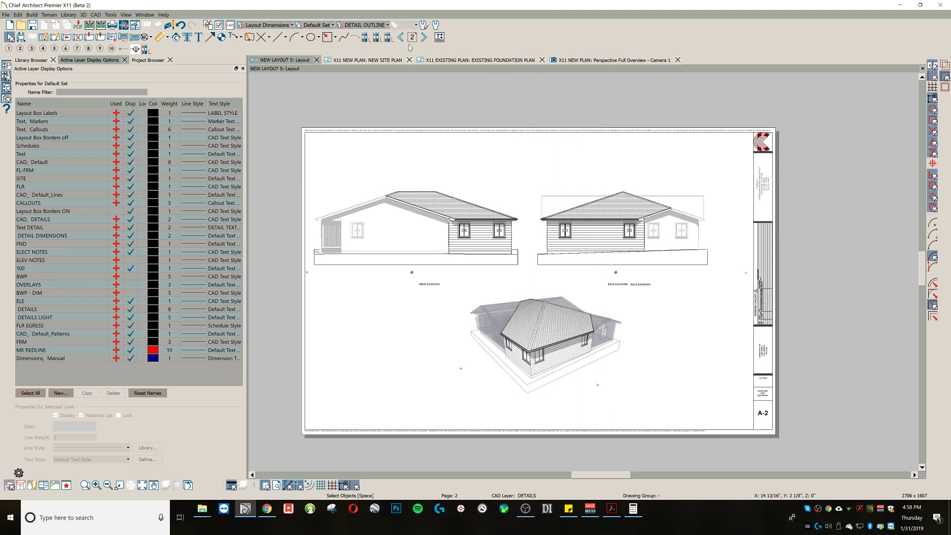
Step: Switch to the new plan and display its NEW FLOOR PLAN view
click(377, 61)
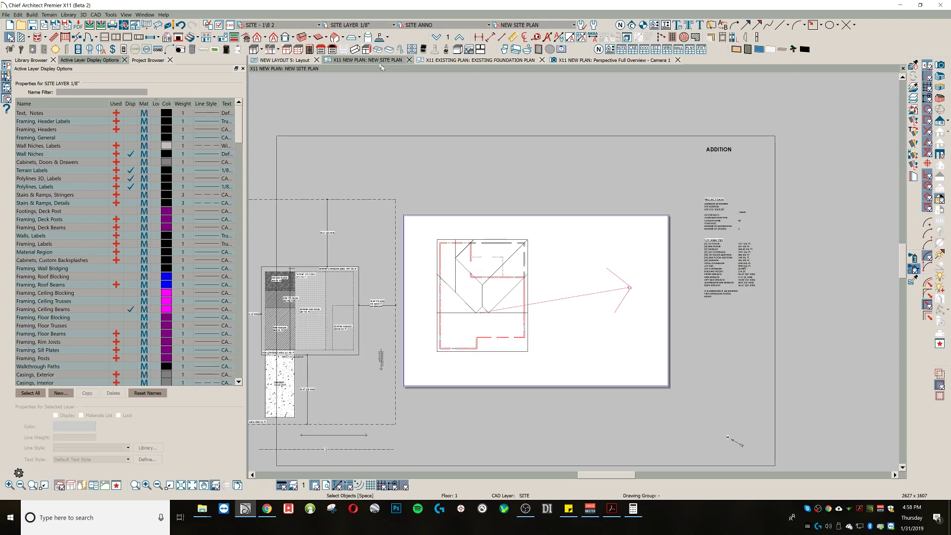
click(573, 25)
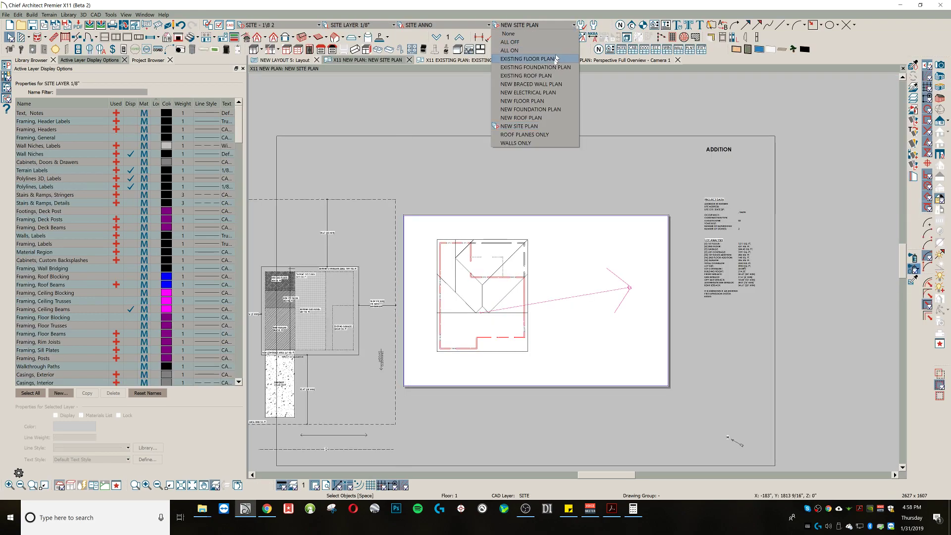
click(531, 103)
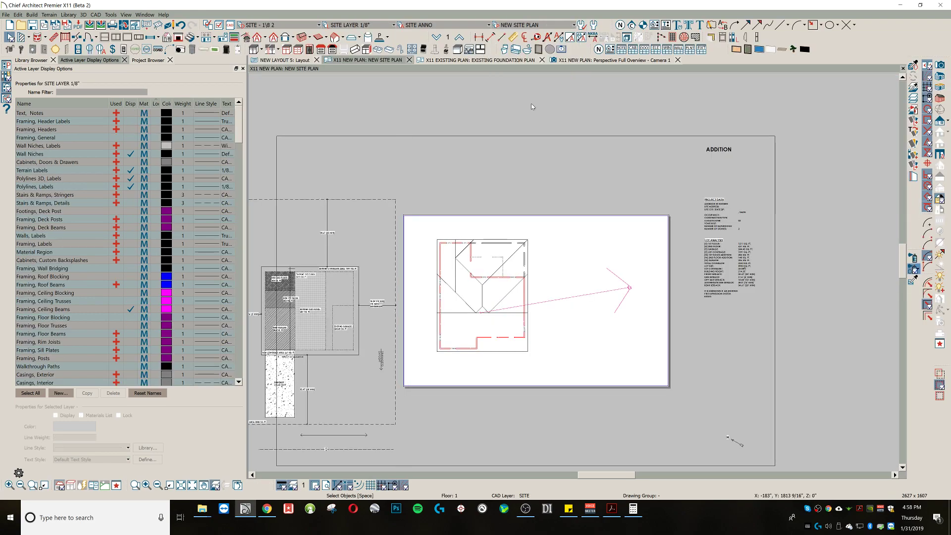
scroll(535, 308, up, 3)
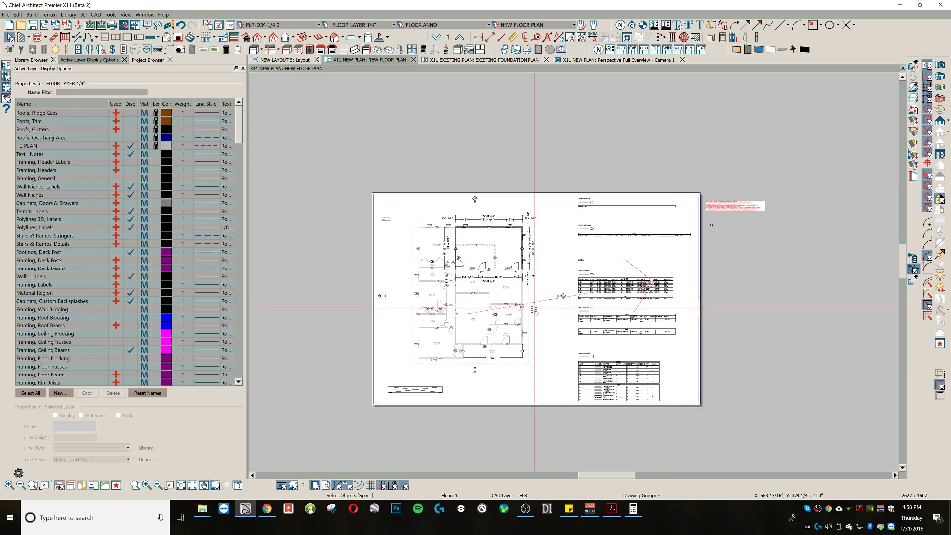
Step: Open a second perspective full overview of the new plan and examine the addition's roof and walls from several sides
scroll(524, 317, up, 1)
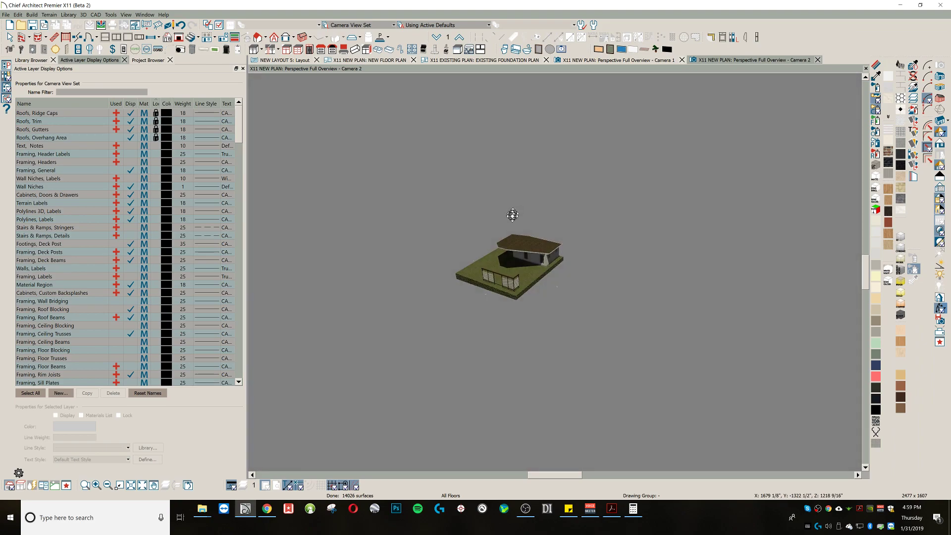
scroll(547, 258, up, 8)
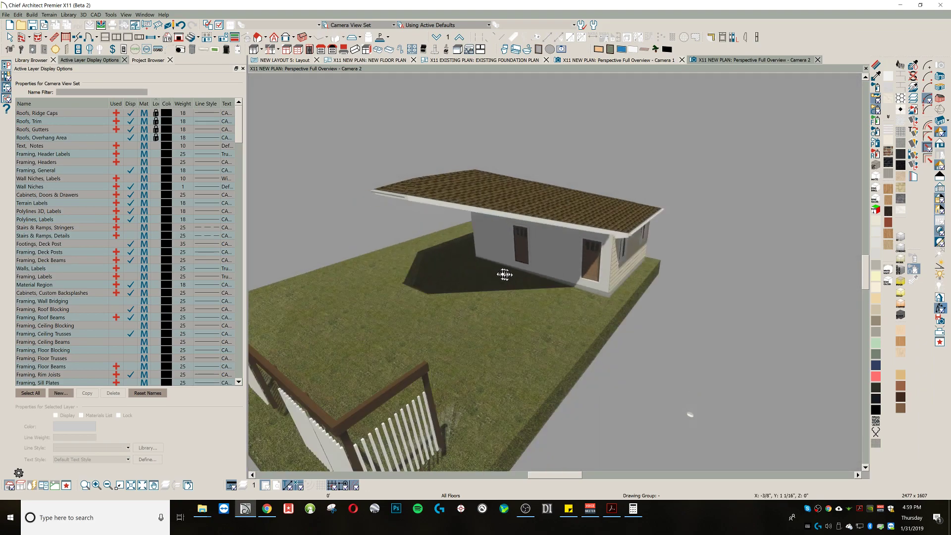
mouse_move(504, 275)
mouse_down()
mouse_move(480, 267)
mouse_move(512, 257)
mouse_move(554, 257)
mouse_move(500, 258)
mouse_move(694, 254)
mouse_move(632, 247)
mouse_move(639, 261)
mouse_move(724, 267)
mouse_move(493, 274)
mouse_up()
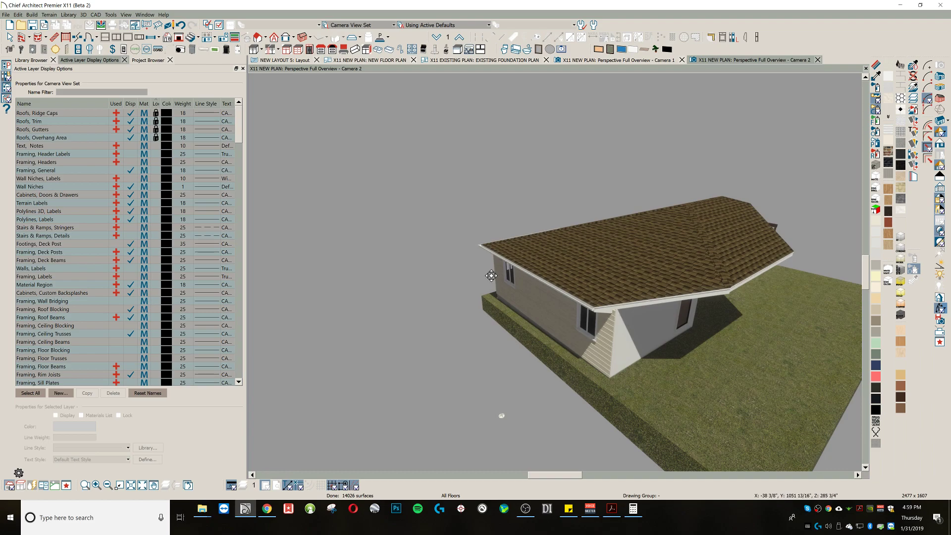
drag(504, 275, 606, 289)
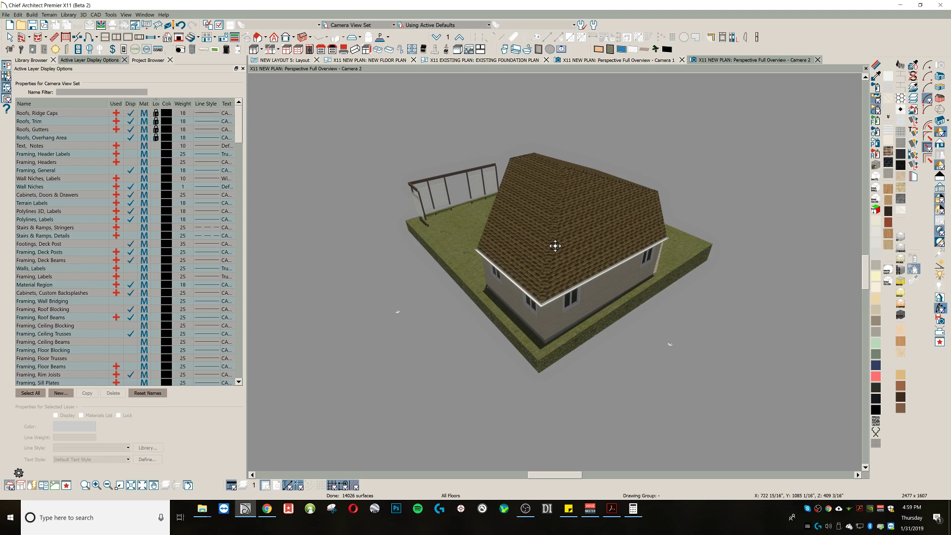
drag(550, 230, 619, 152)
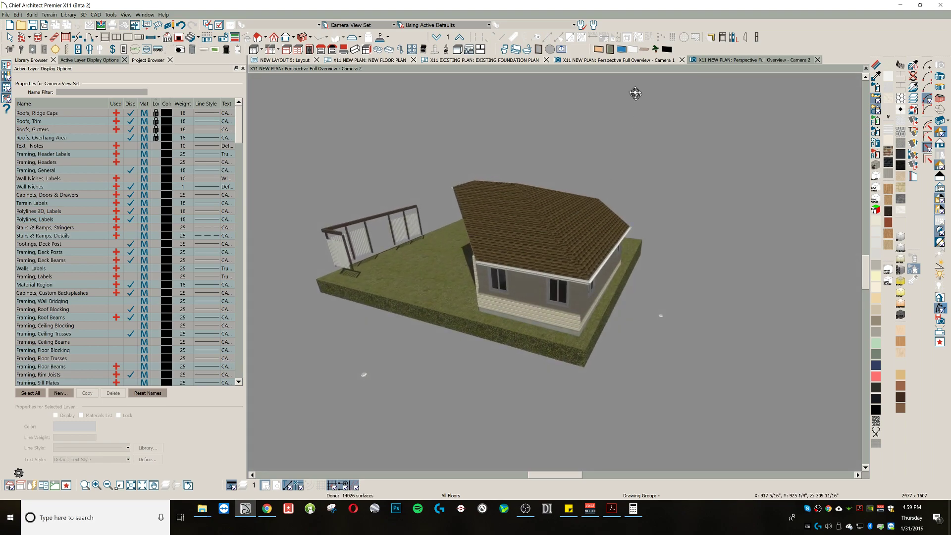
Step: Return to layout page A-2 and select the trimmed back elevation box to inspect its outline
click(496, 60)
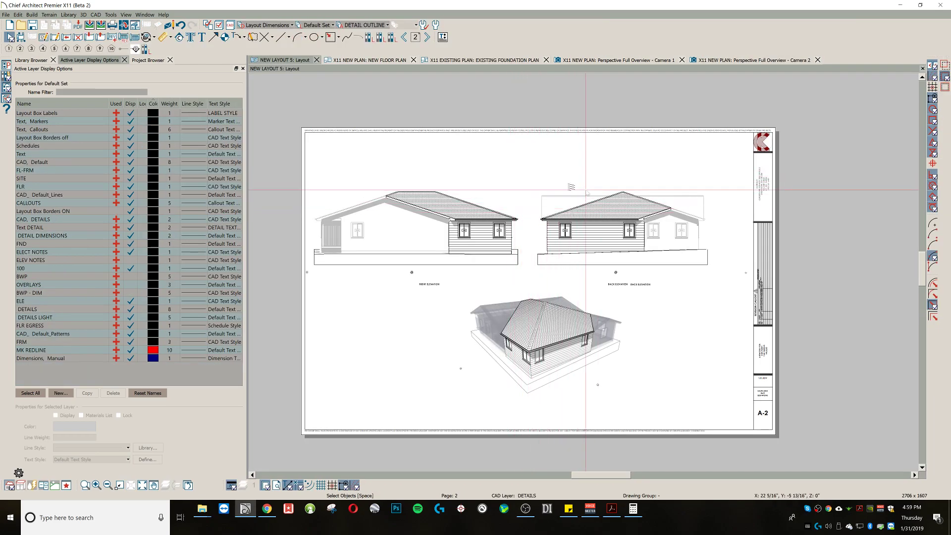
click(617, 229)
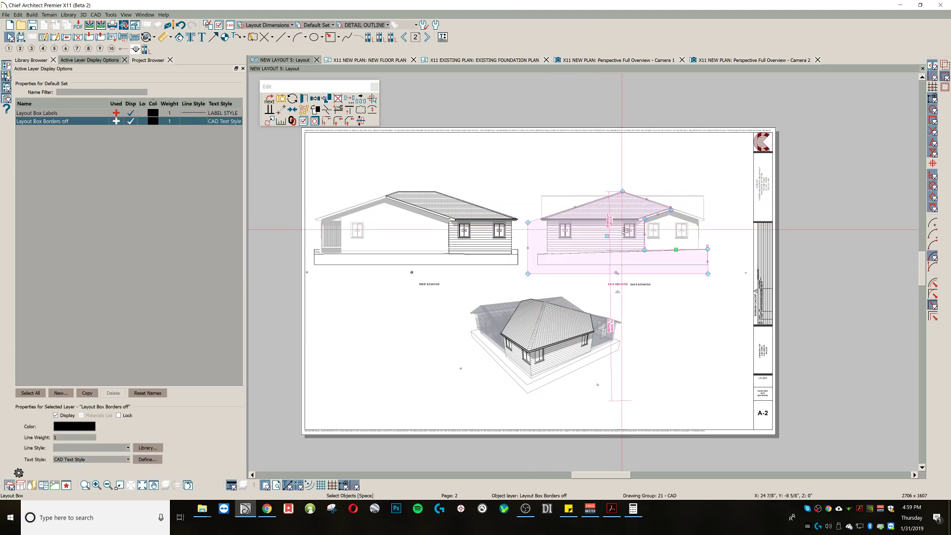